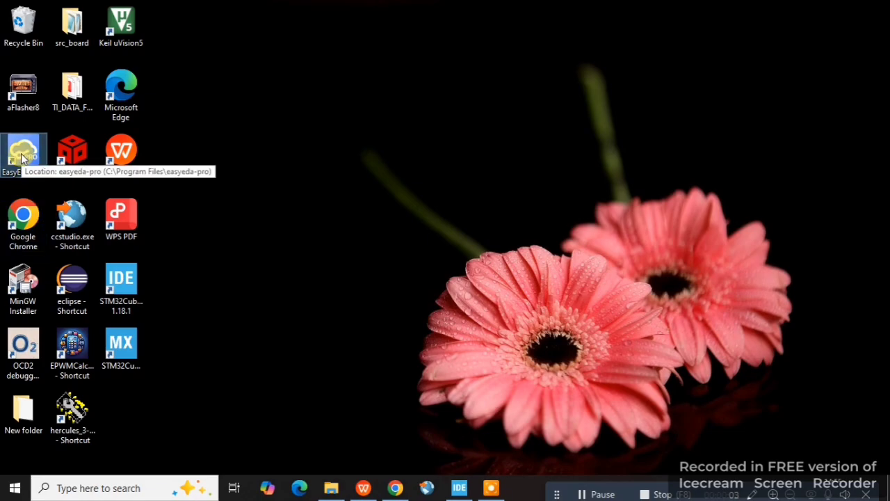
- Launch EasyEDA Pro and create a new project named Power_supply in the EasyEDA-Pro example-projects folder
double_click(22, 157)
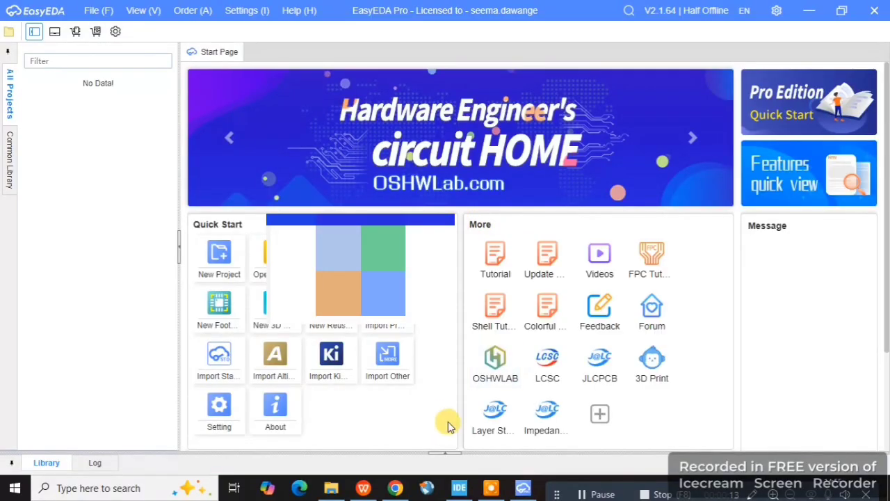
left_click(219, 255)
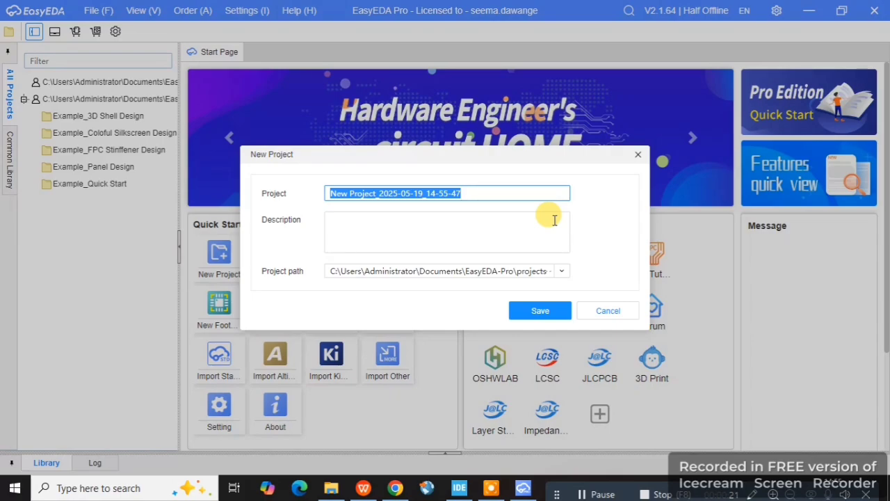
type("Power_supply")
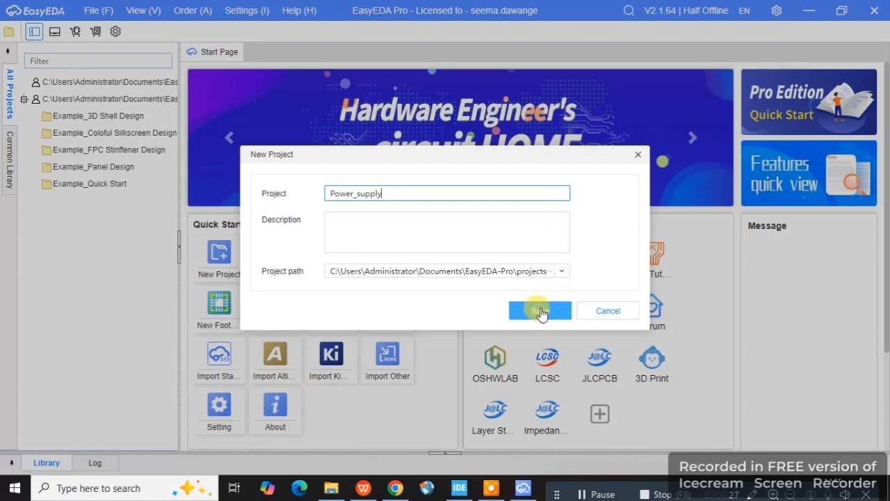
left_click(560, 271)
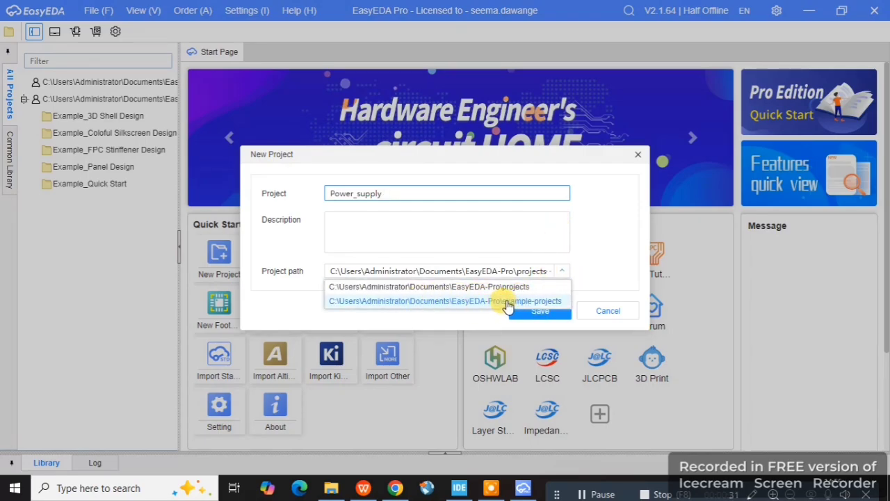
left_click(471, 301)
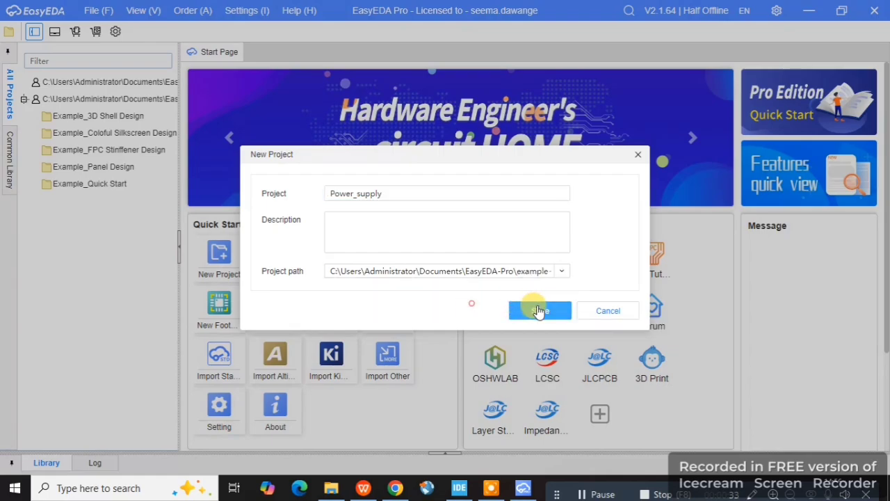
left_click(538, 311)
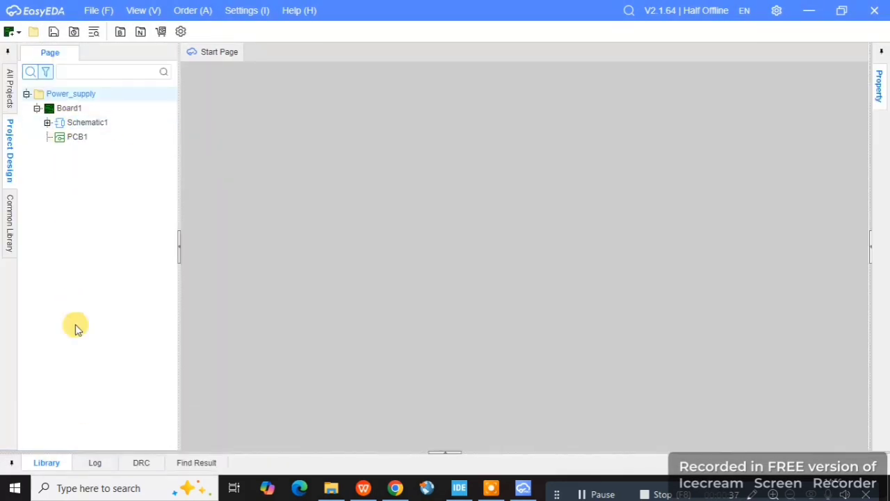
- Open schematic page P1 of Board1 and rename its parent schematic as Power_Supply
left_click(47, 122)
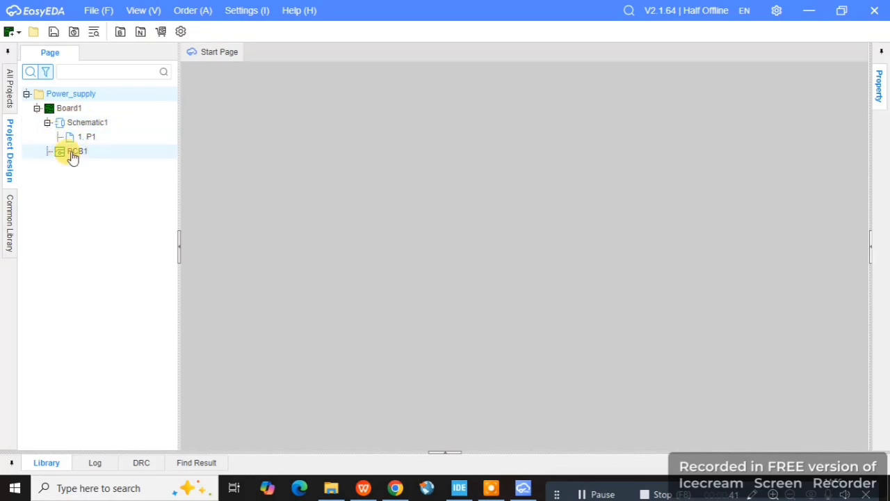
double_click(87, 139)
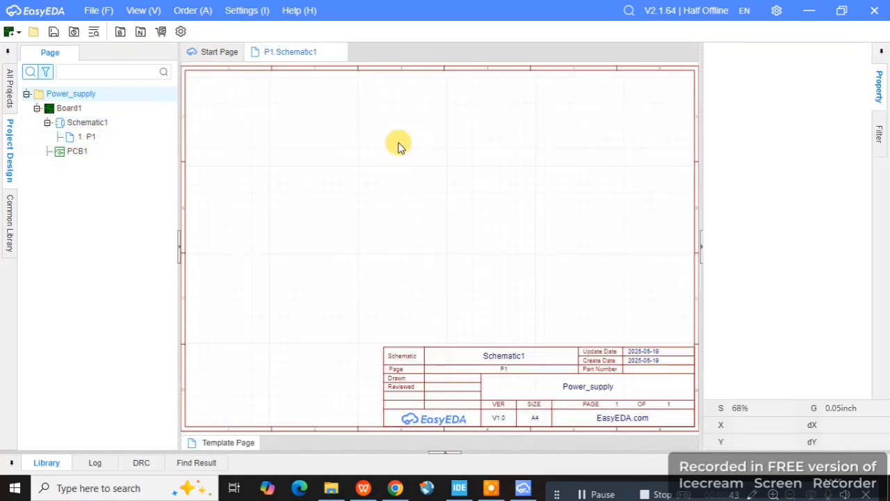
left_click(87, 124)
right_click(87, 124)
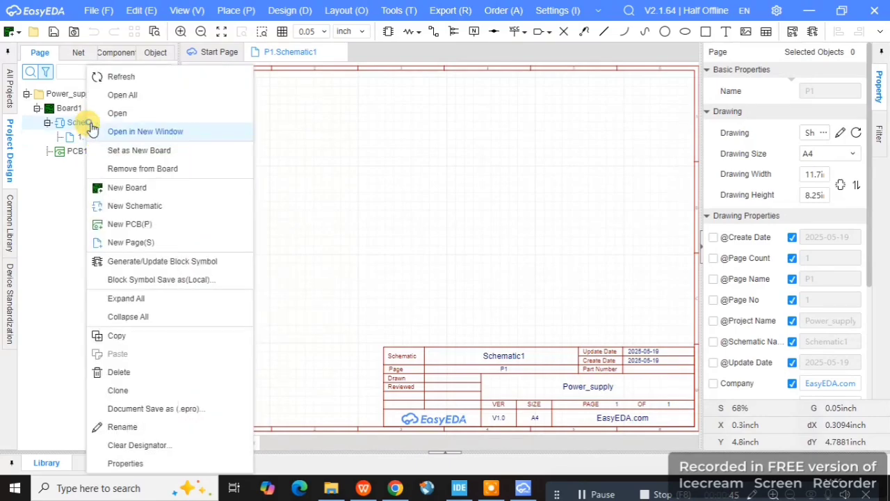
left_click(127, 426)
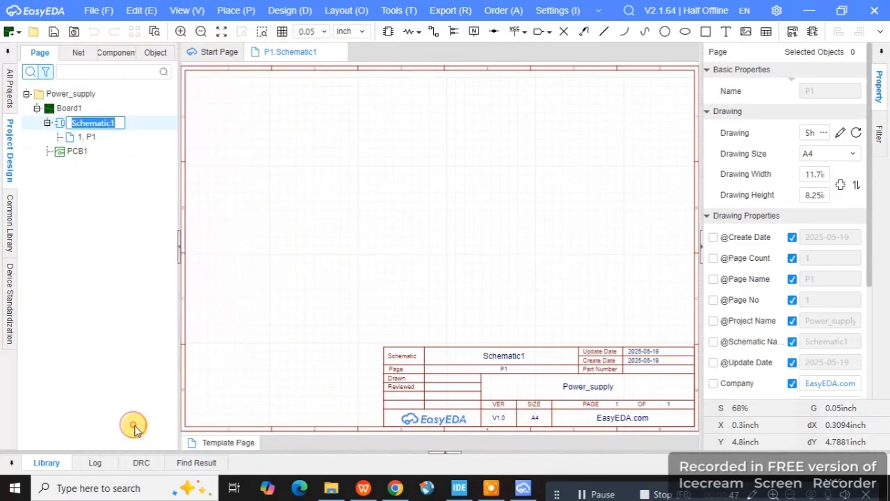
type("P")
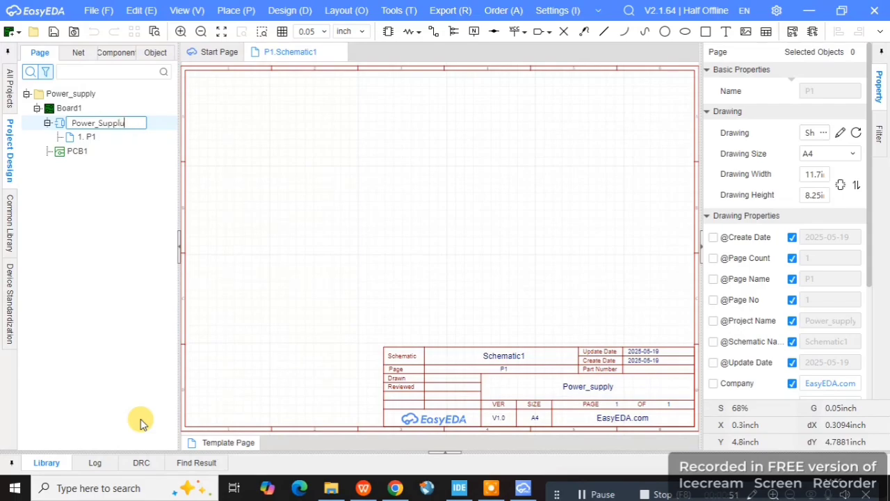
type("ower_Supply")
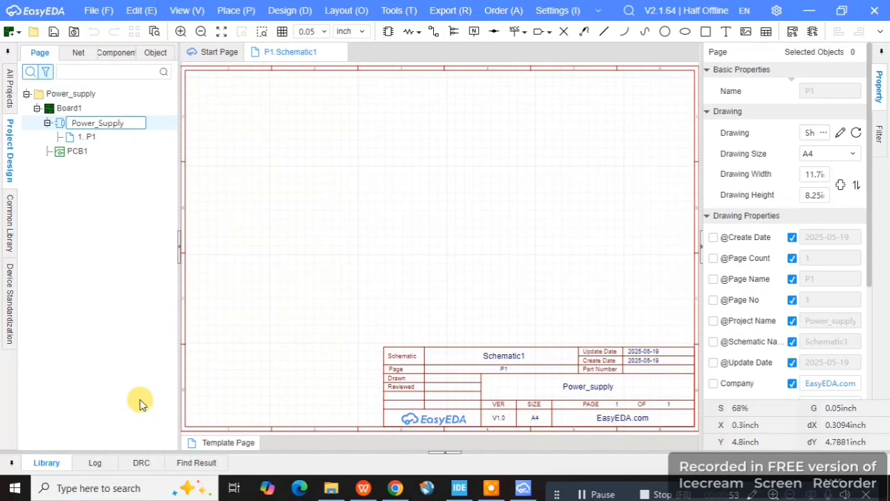
left_click(149, 298)
- Set the drawing's Company property to Electronicmentor, followed by an underscore and the author's first name
scroll(794, 344, "down", 2)
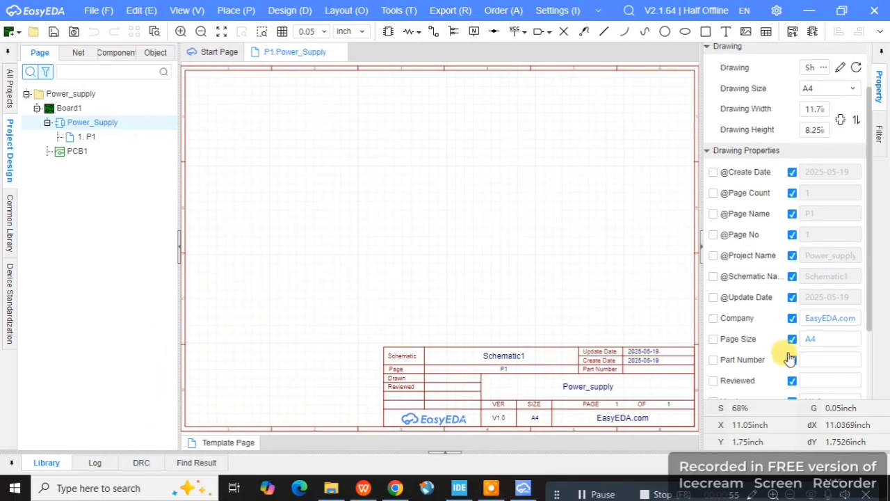
left_click(806, 318)
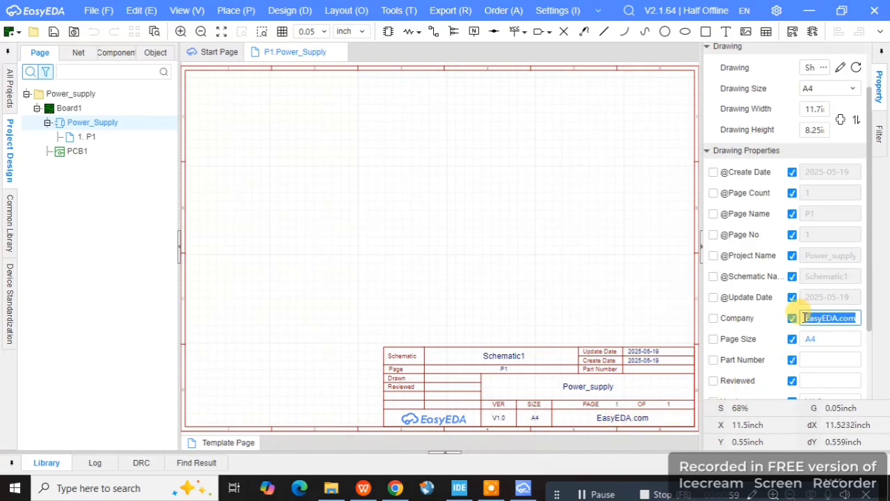
key("BackSpace")
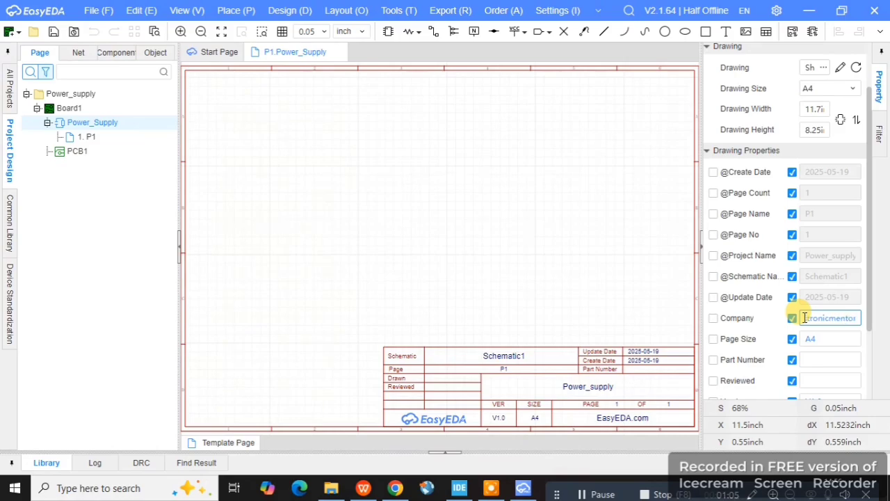
left_click(610, 239)
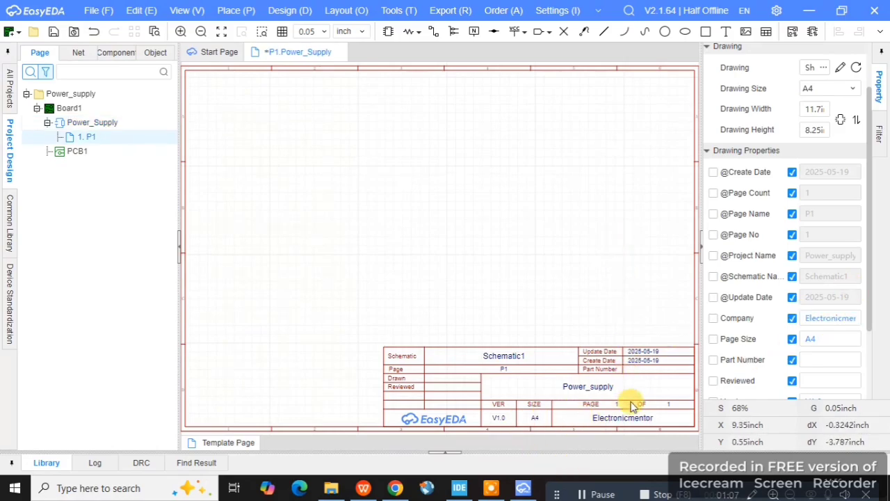
left_click(807, 318)
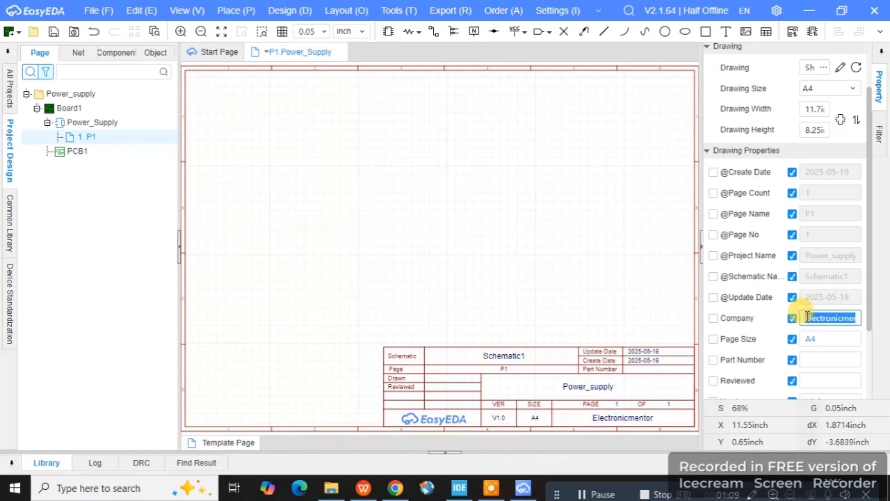
key("End")
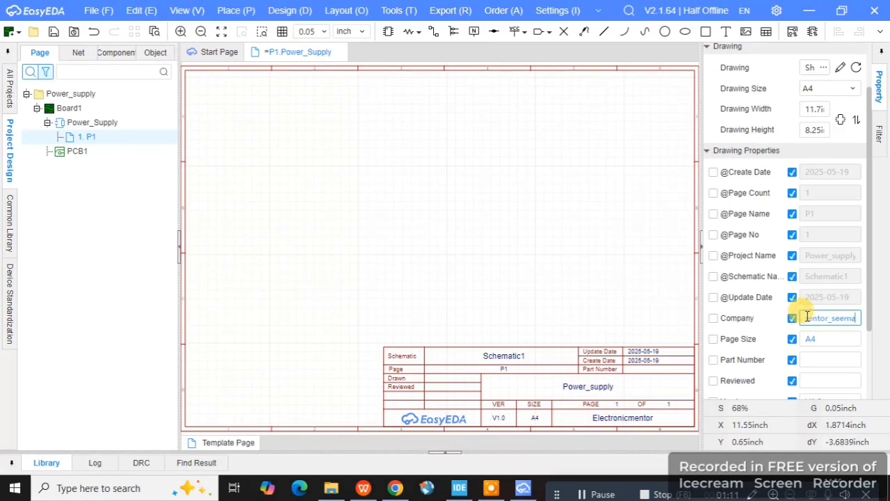
left_click(526, 247)
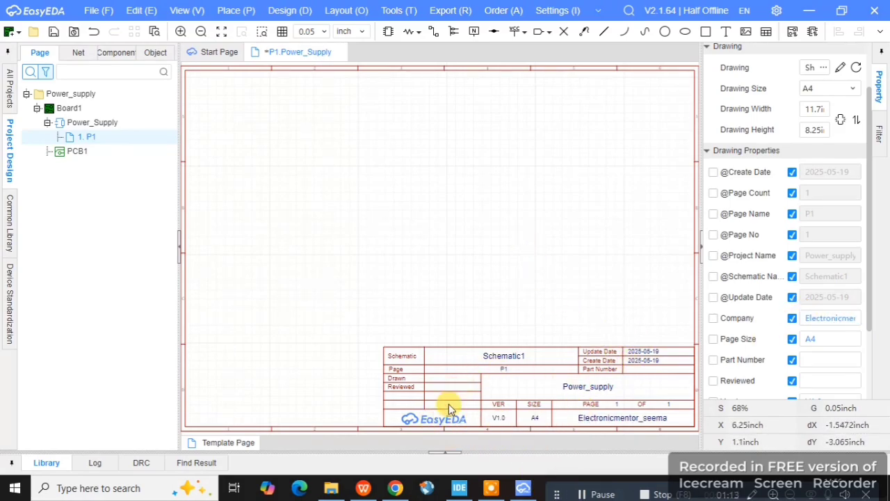
- Set the drawing's Drawn property to EMS and enter the reviewer's first name as Reviewed
scroll(807, 348, "down", 2)
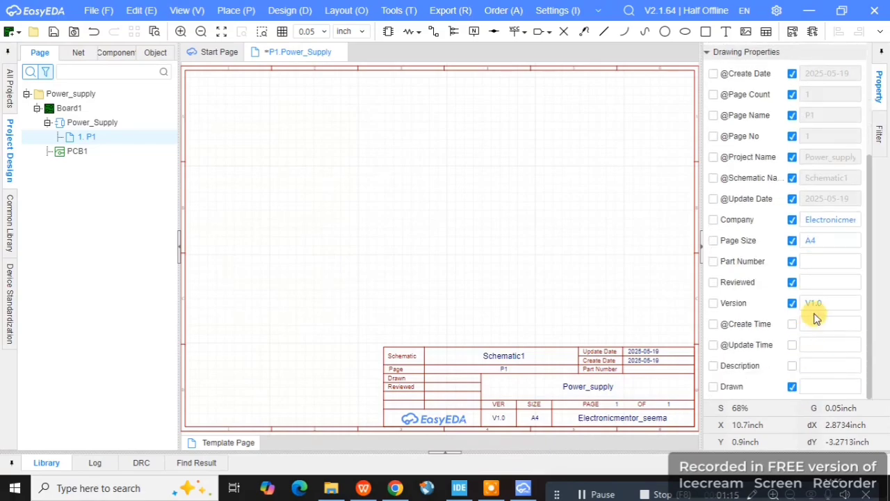
left_click(816, 386)
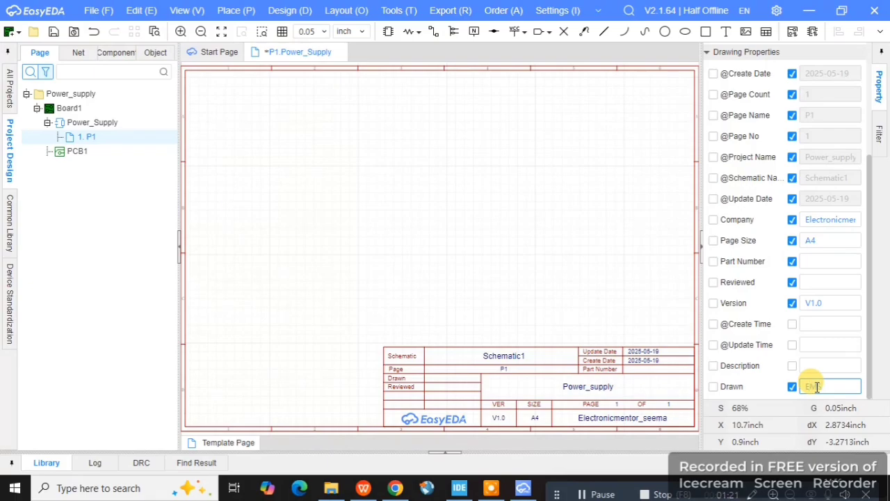
type("EMS")
left_click(470, 286)
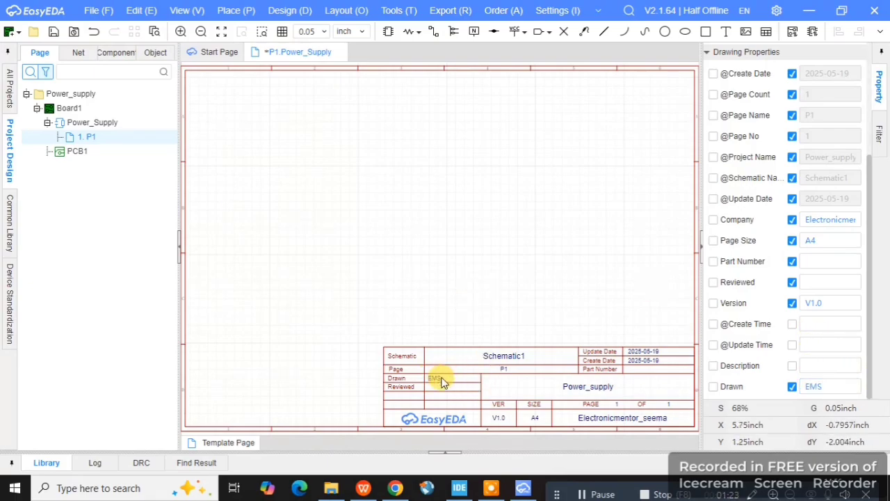
left_click(815, 281)
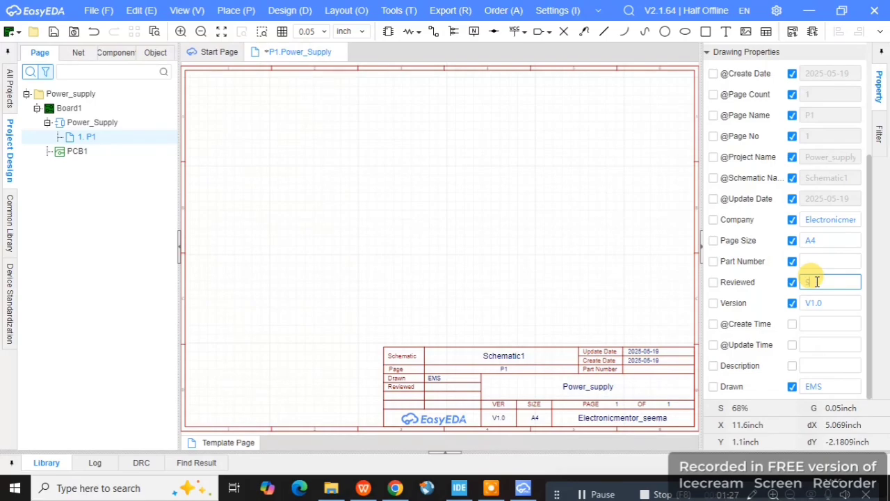
left_click(542, 240)
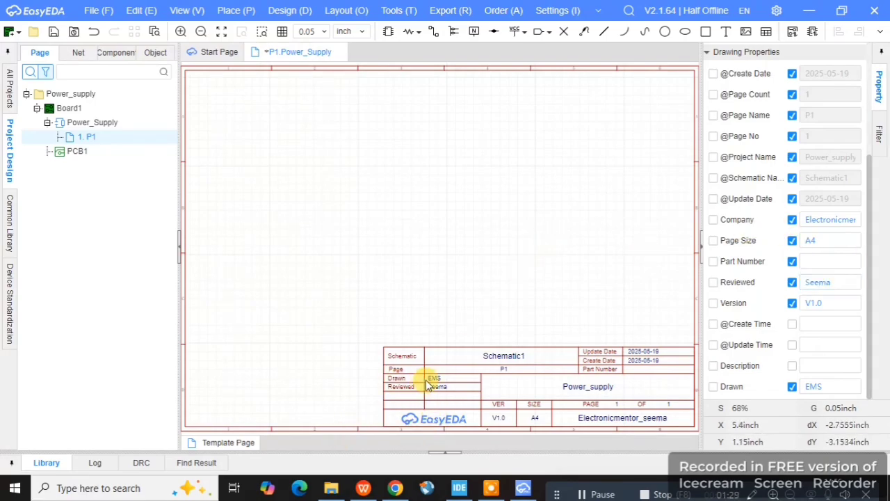
- Change the drawing's Version property to V1.1 and set it back to V1.0
left_click(820, 303)
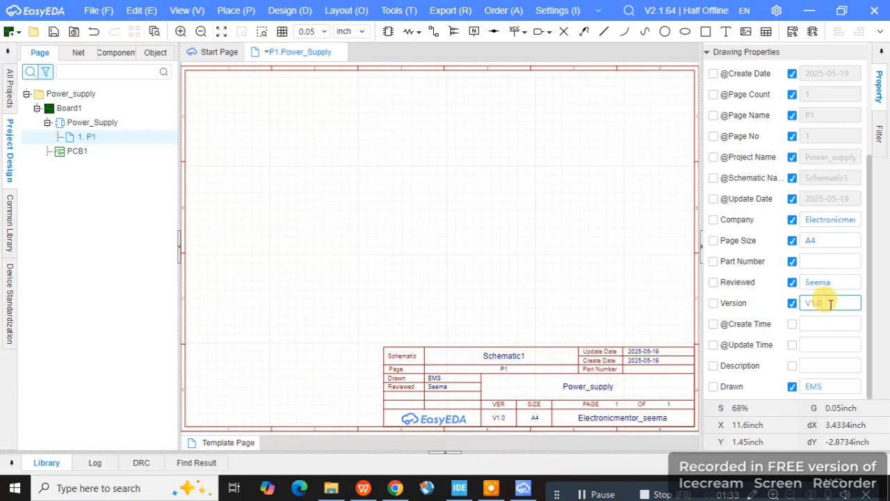
type("V1.1")
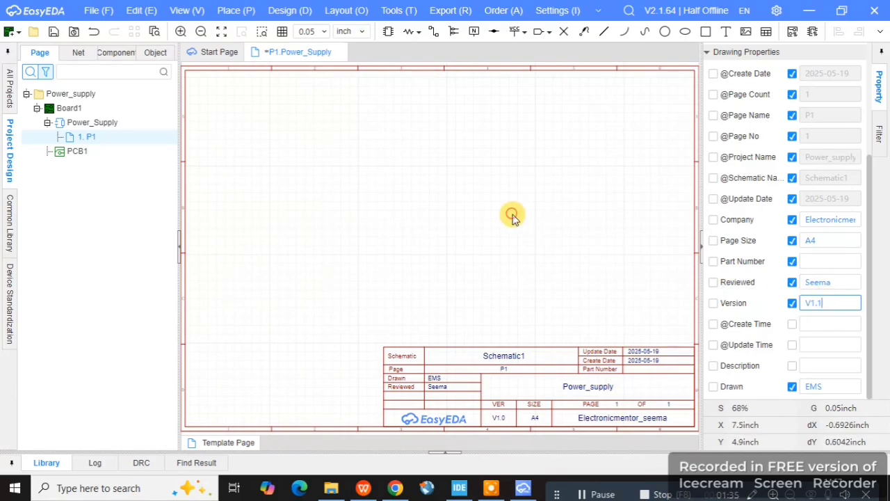
left_click(513, 212)
left_click(833, 303)
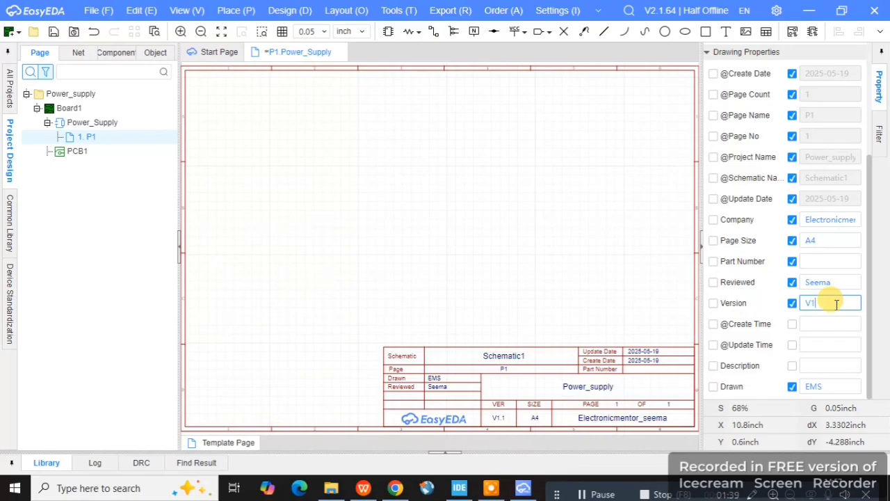
left_click(411, 217)
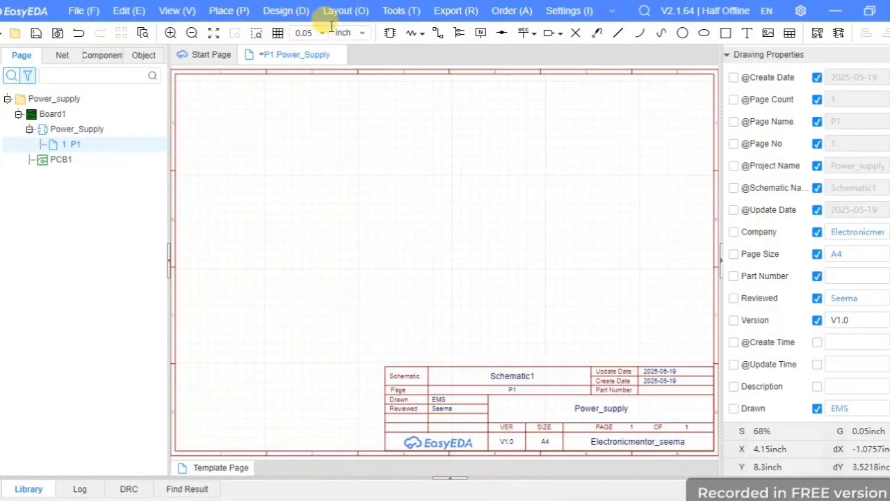
- Open the device library and look through the aluminum electrolytic, tantalum, PMLCAP and silicon capacitors
left_click(389, 35)
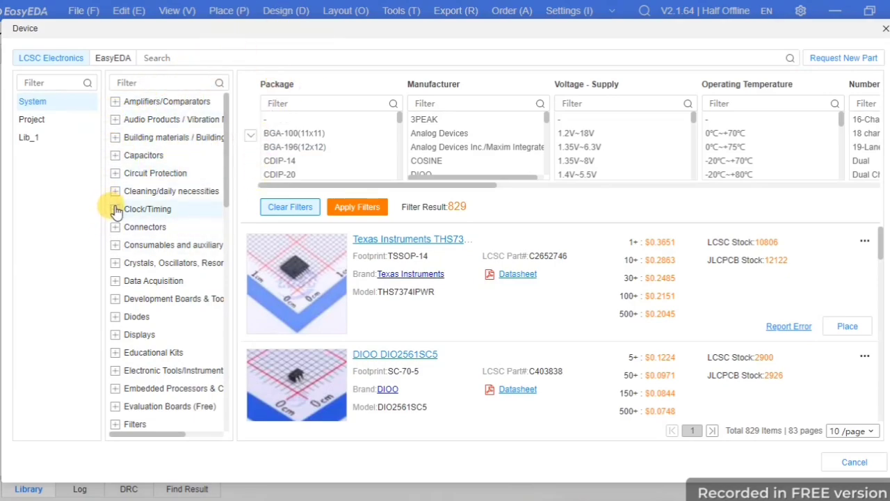
left_click(116, 155)
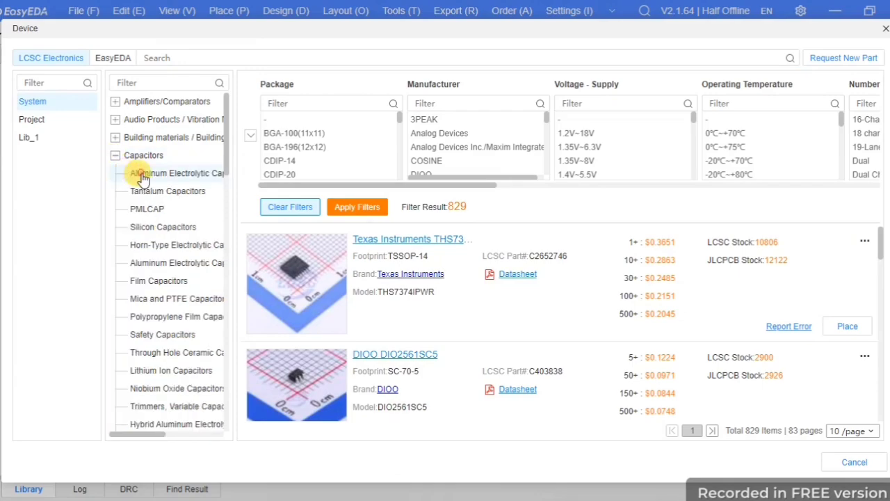
left_click(141, 175)
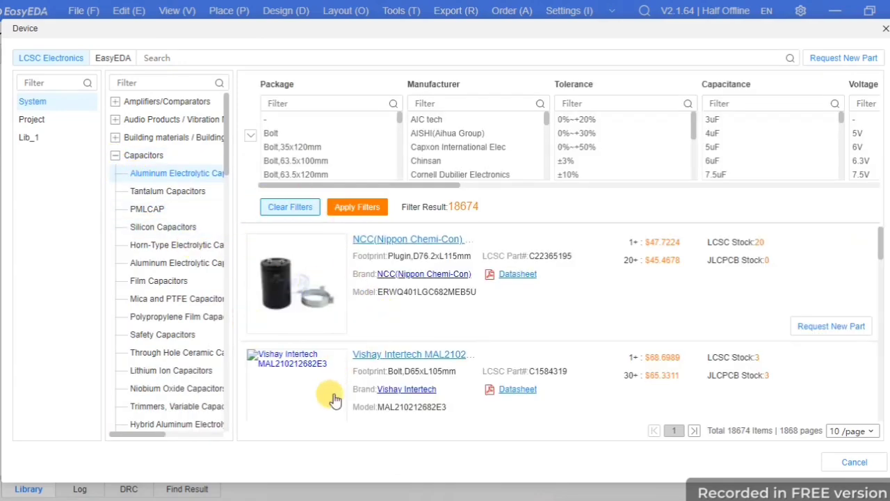
left_click(146, 190)
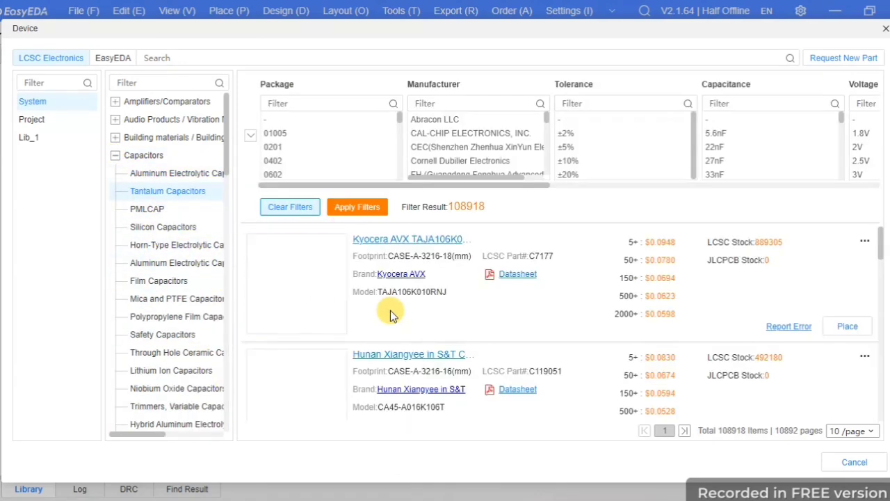
scroll(391, 325, "down", 1)
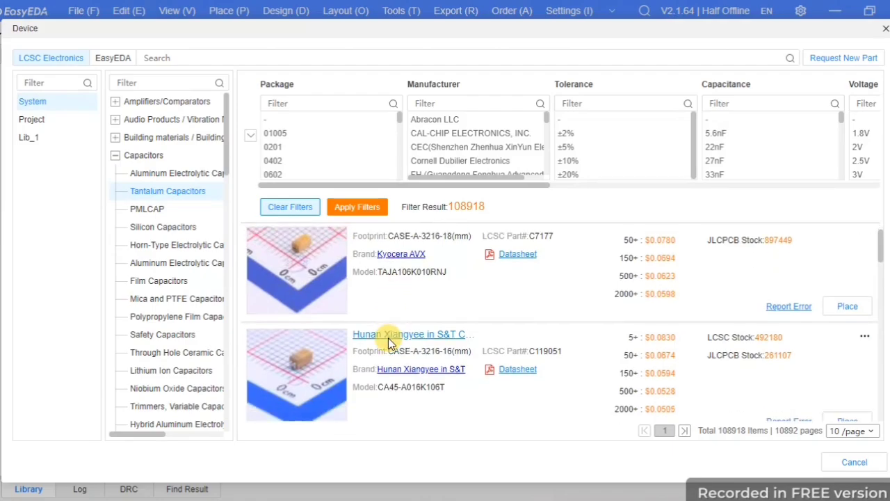
scroll(388, 337, "down", 5)
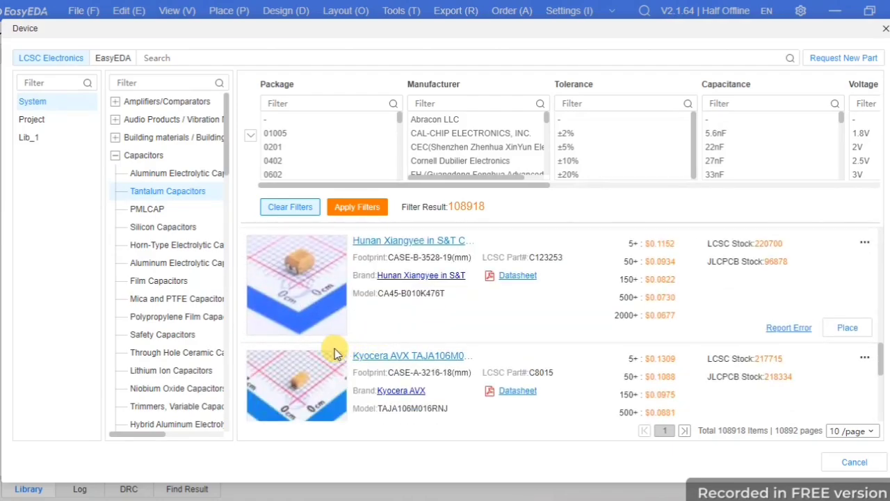
left_click(139, 209)
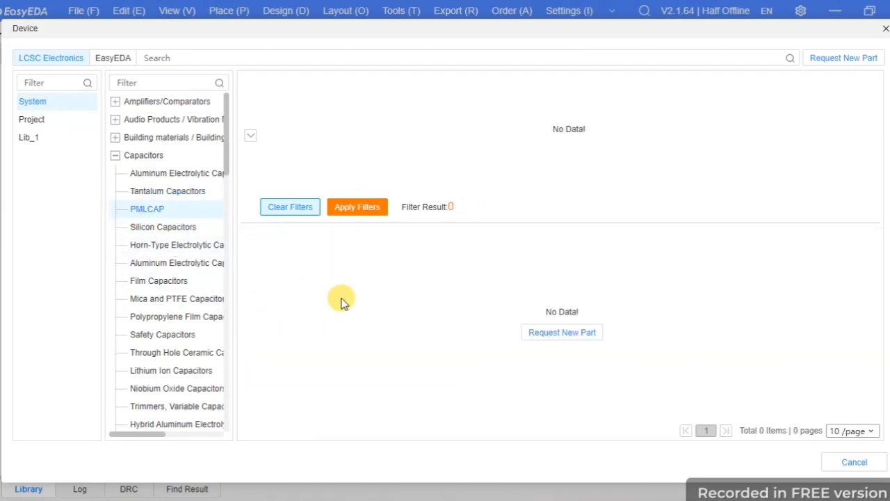
left_click(149, 226)
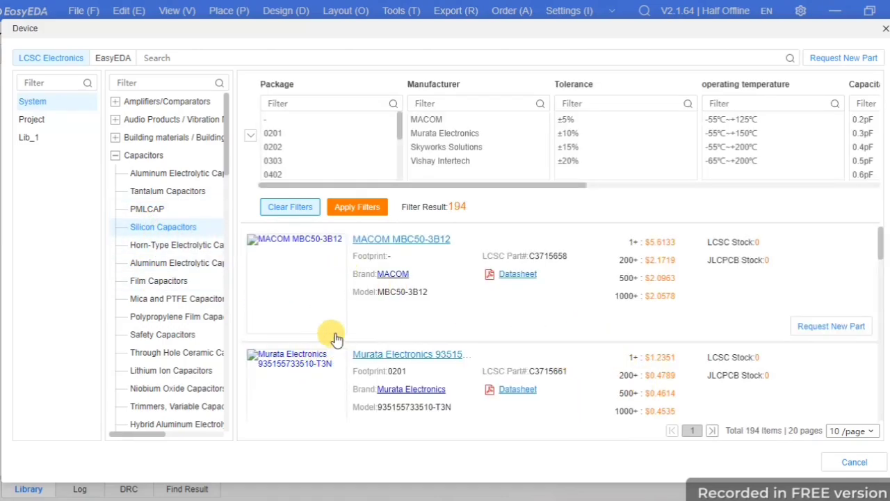
scroll(334, 337, "down", 3)
scroll(334, 278, "up", 3)
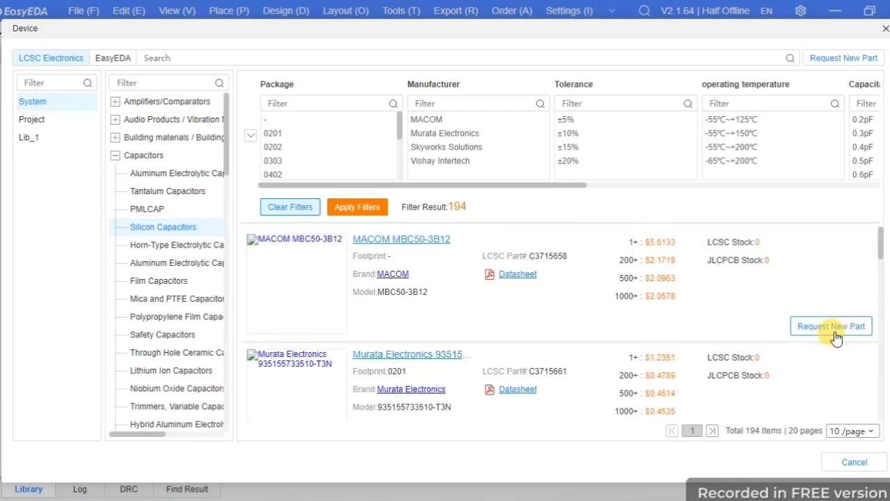
scroll(836, 336, "down", 4)
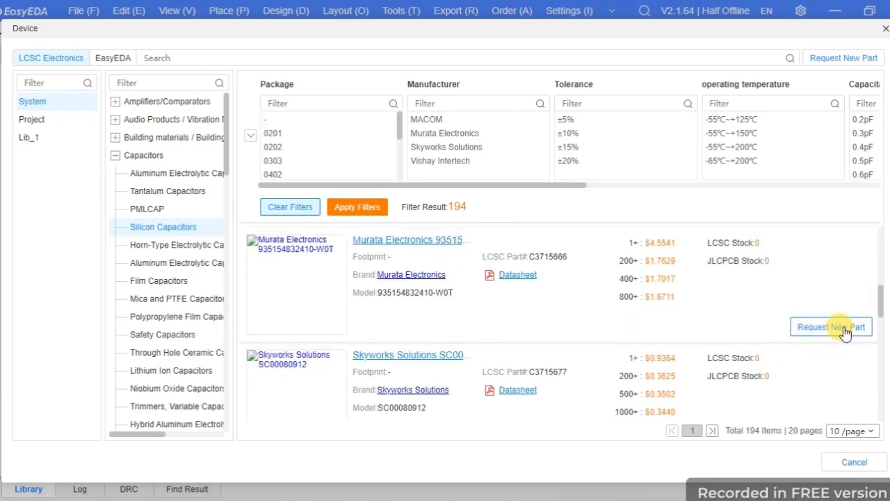
- Look through the library's horn-type electrolytic capacitors and the aluminum electrolytic capacitors listed after them
left_click(170, 249)
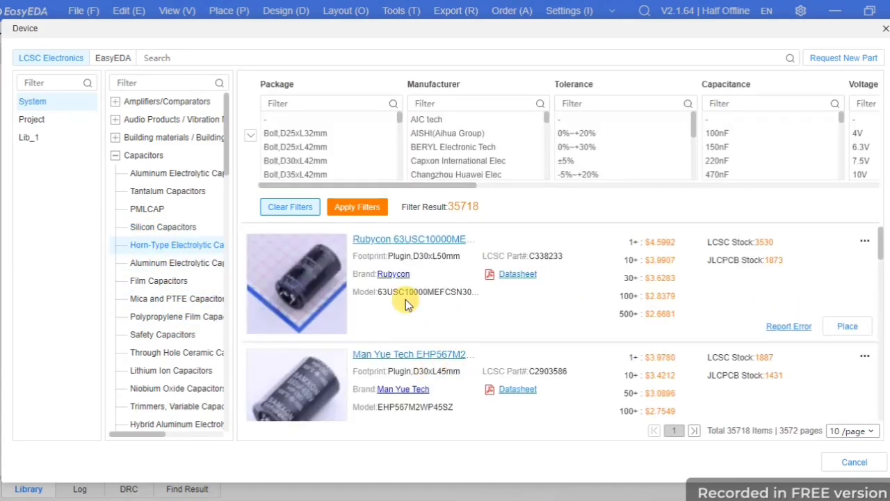
scroll(399, 300, "down", 5)
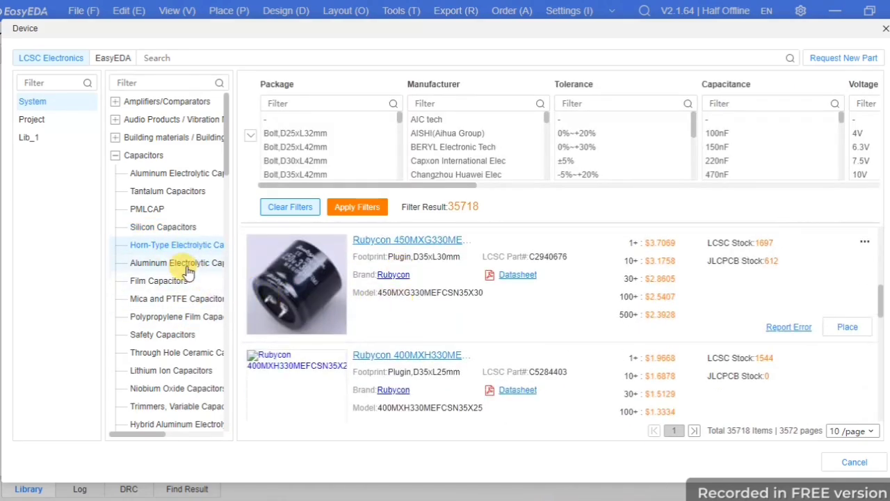
left_click(182, 263)
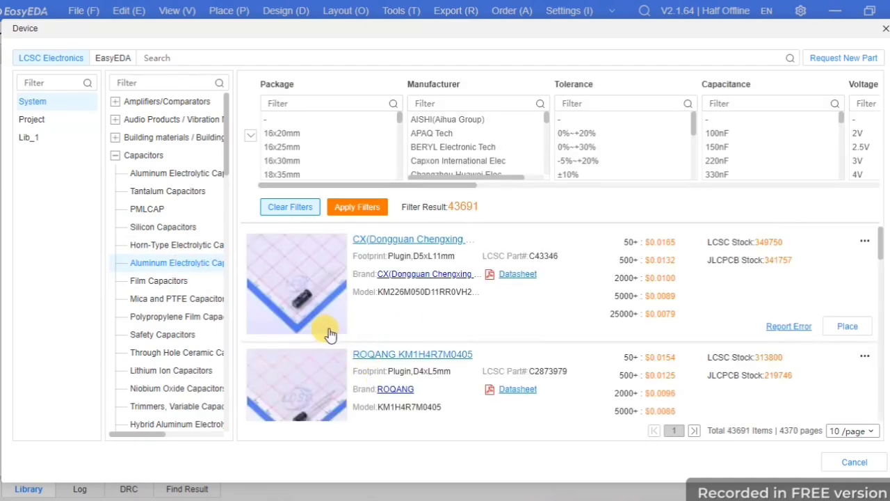
scroll(333, 342, "down", 2)
scroll(333, 342, "down", 2)
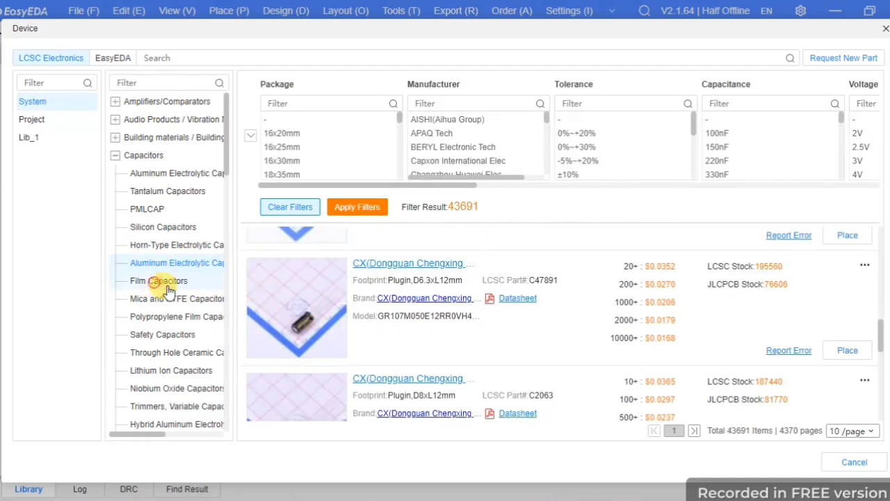
- Look through the film capacitors and search their capacitance values for 0.1u and 0.1
left_click(153, 281)
scroll(331, 318, "down", 5)
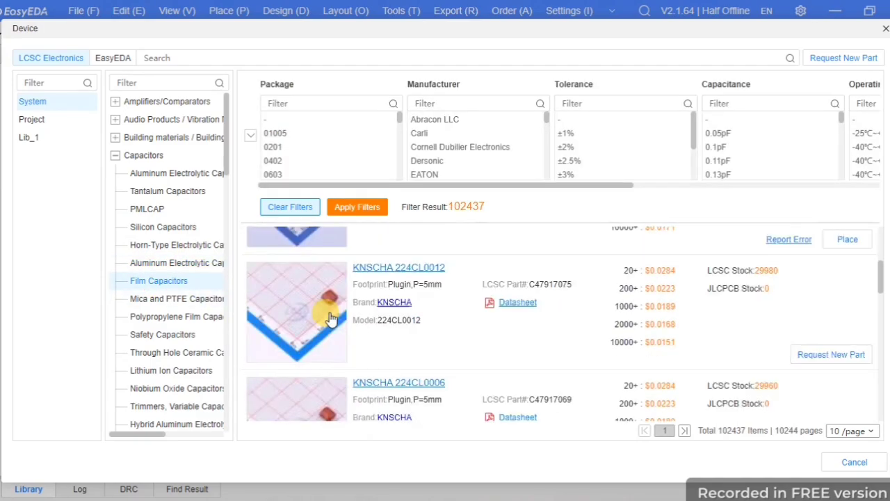
scroll(331, 318, "down", 5)
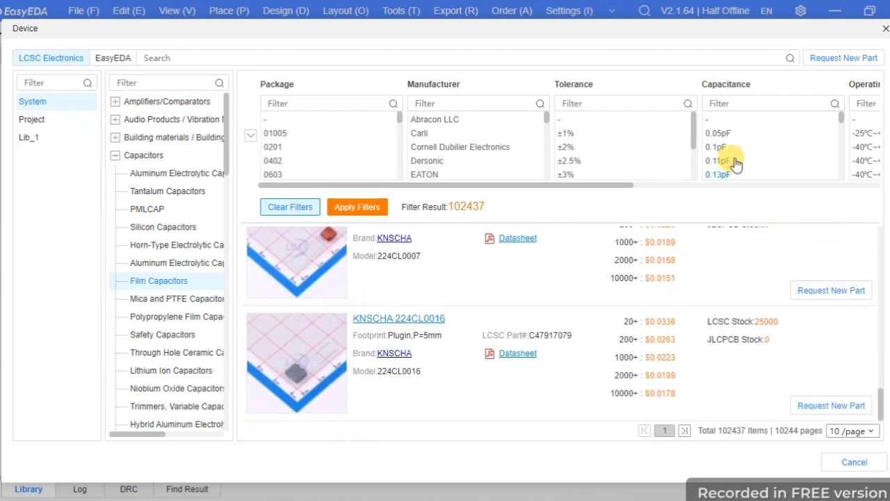
scroll(731, 161, "down", 5)
scroll(728, 160, "down", 10)
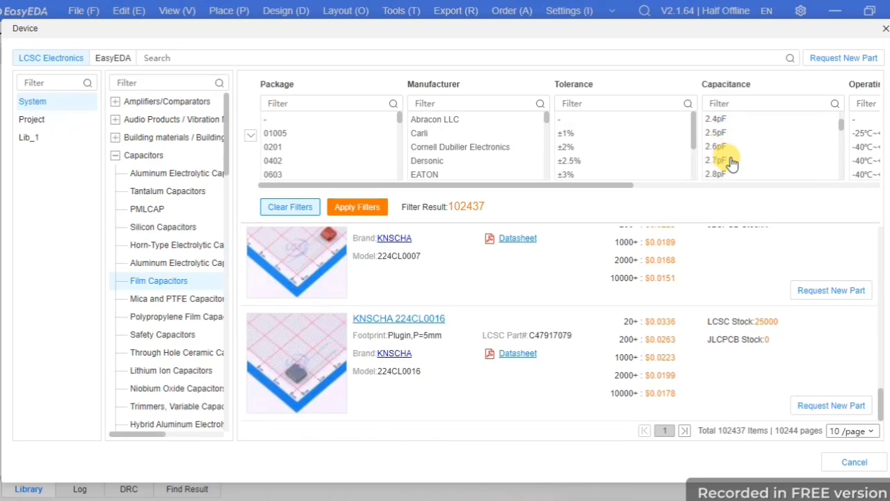
left_click(746, 103)
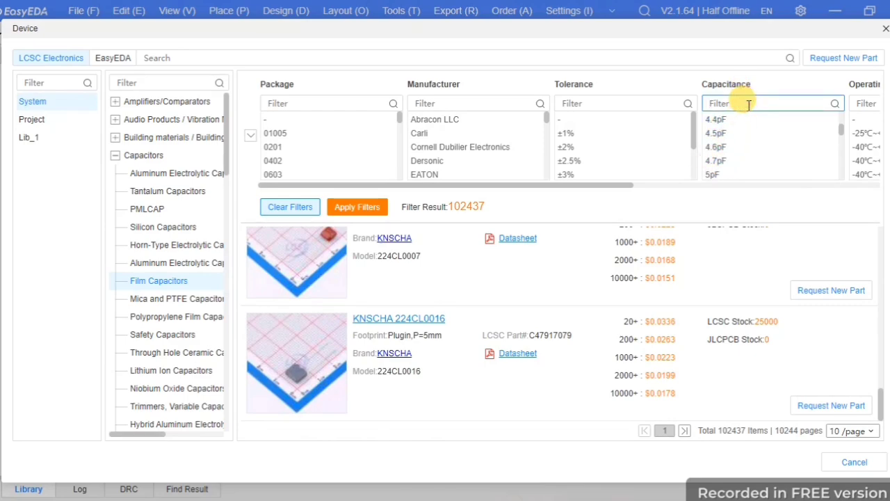
type("0.1")
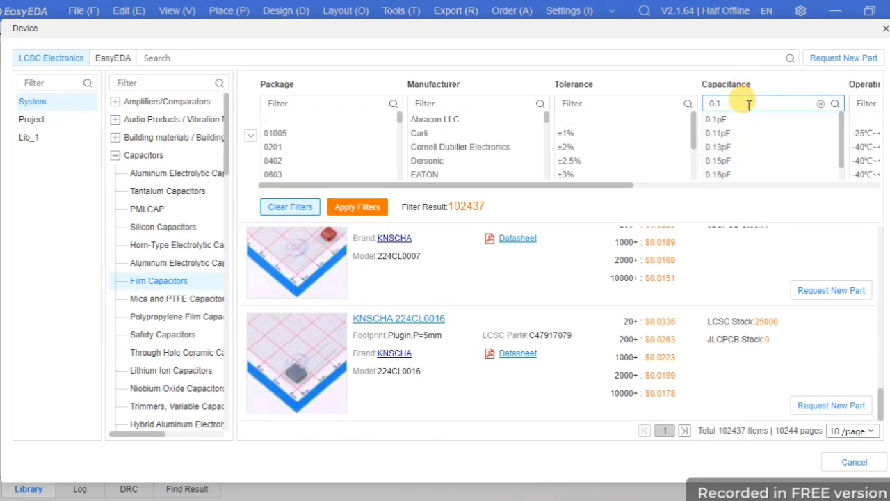
type("u")
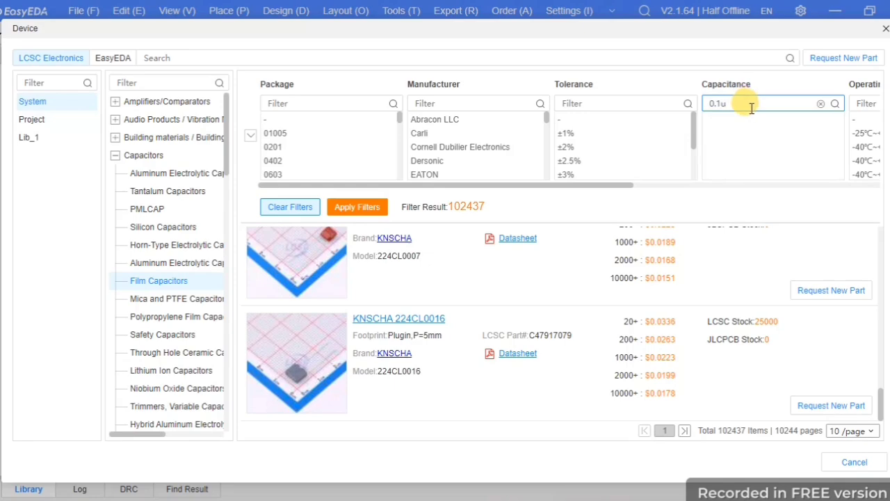
key("BackSpace")
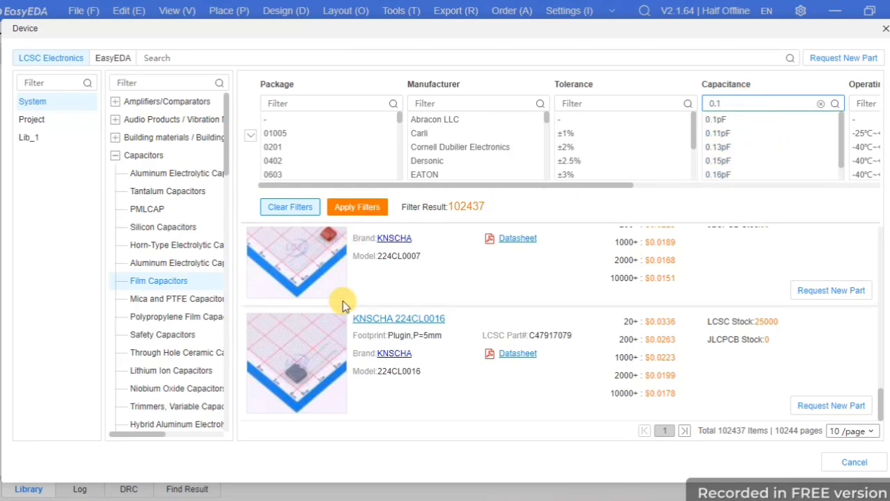
- Look through the mica and PTFE capacitors in the device library
left_click(174, 298)
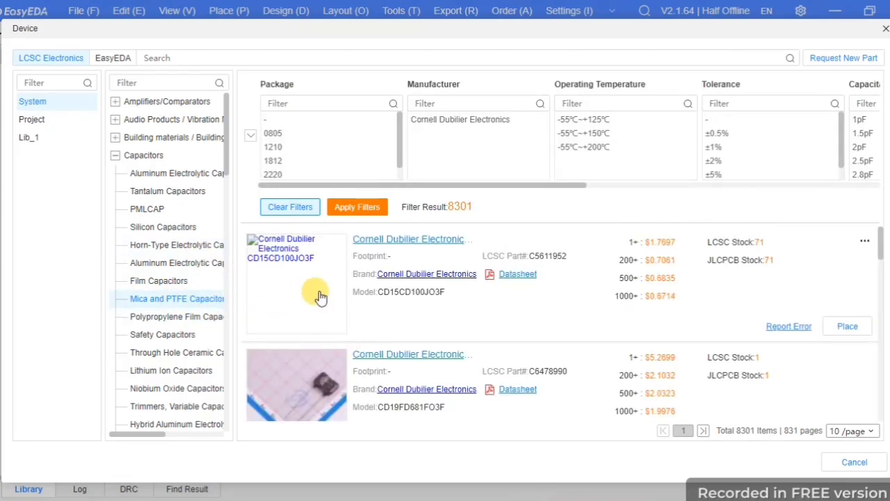
scroll(371, 272, "down", 5)
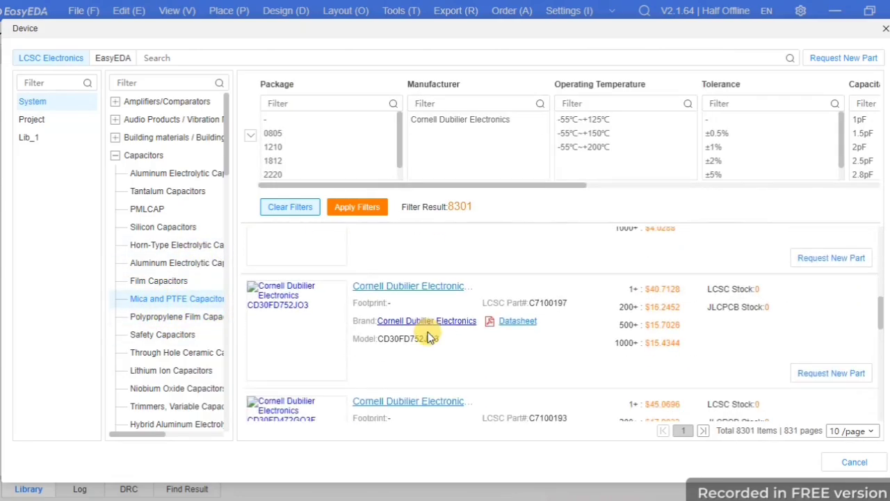
scroll(459, 333, "up", 2)
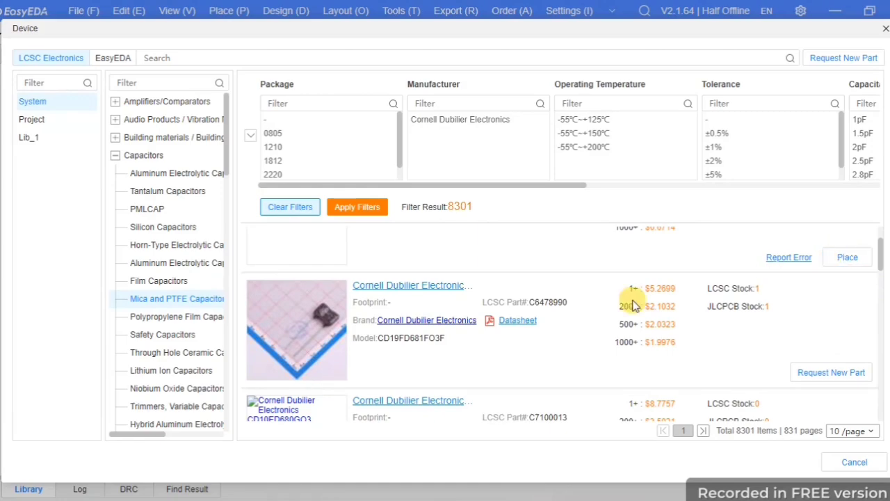
scroll(528, 368, "up", 1)
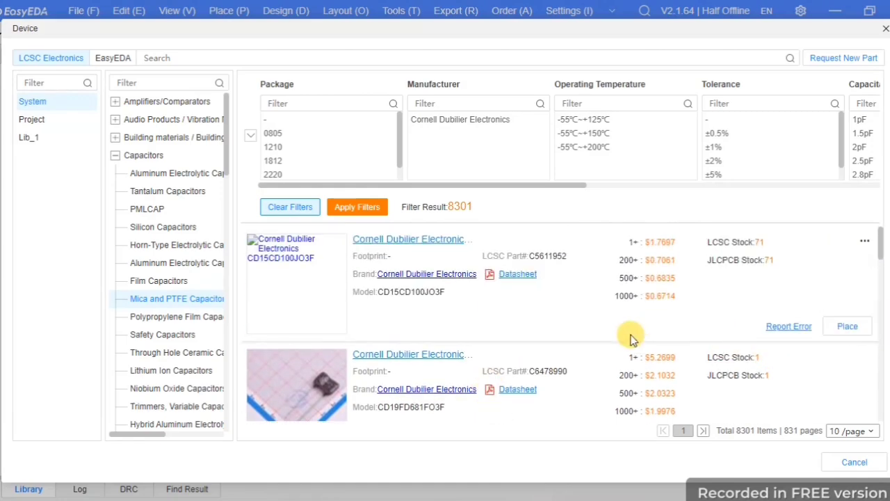
scroll(602, 262, "down", 3)
- Filter the polypropylene film capacitors to a 450V voltage rating and 100nF capacitance
left_click(157, 316)
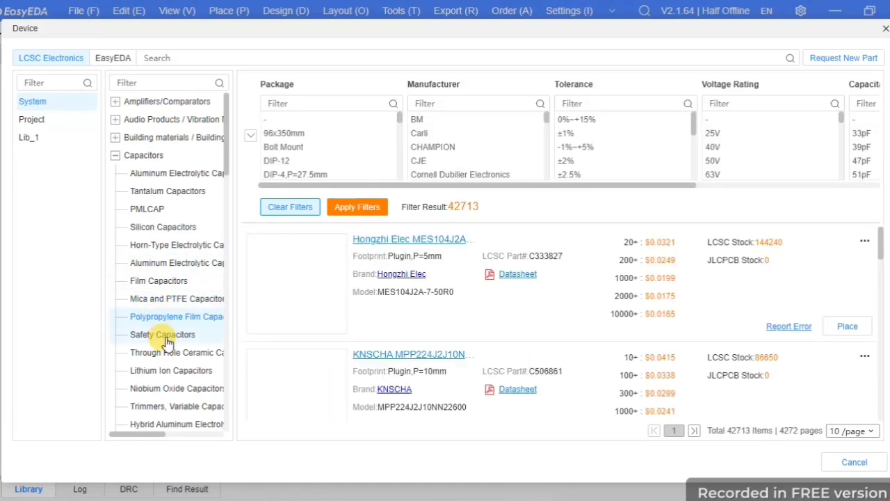
scroll(696, 292, "down", 2)
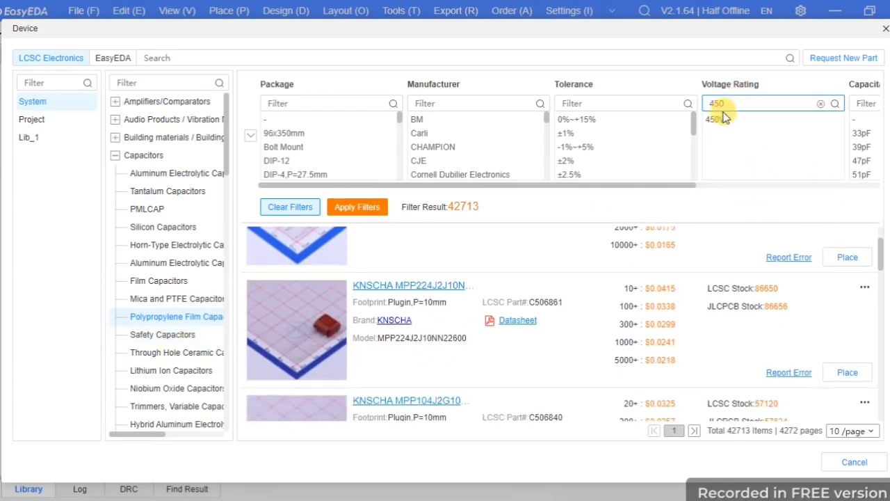
left_click(721, 119)
left_click_drag(626, 188, 719, 188)
left_click(765, 101)
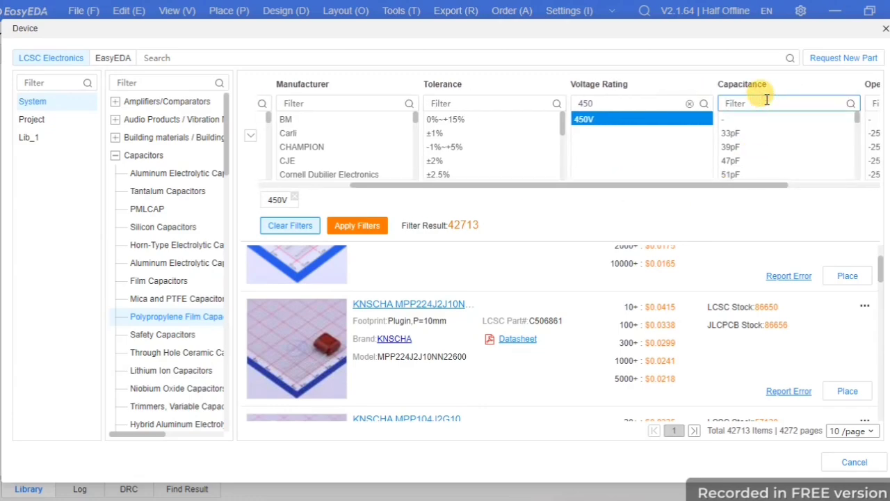
type("100n")
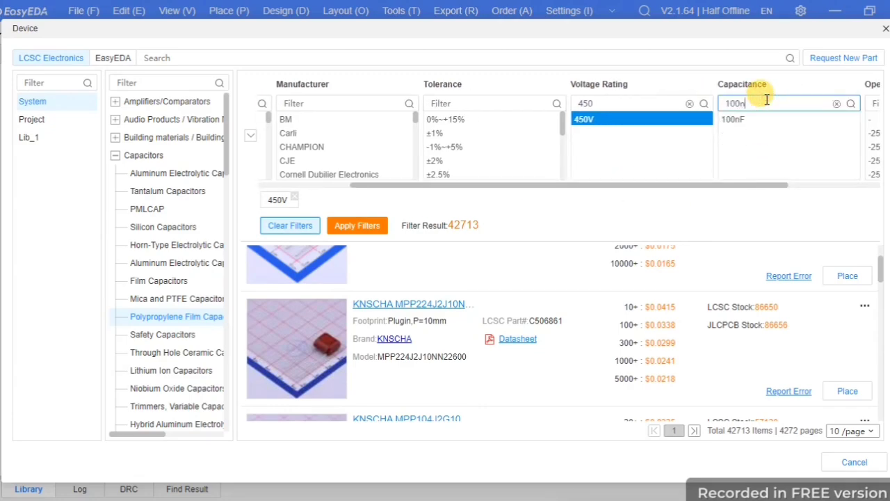
left_click(733, 118)
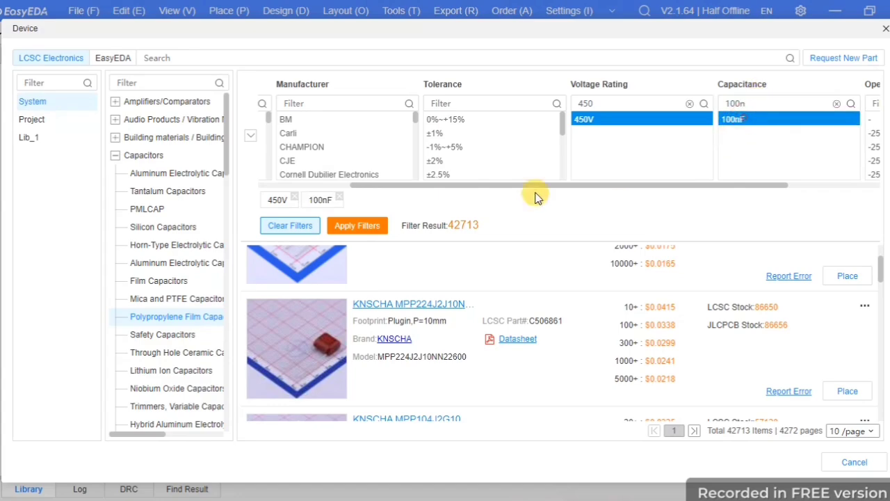
left_click(375, 233)
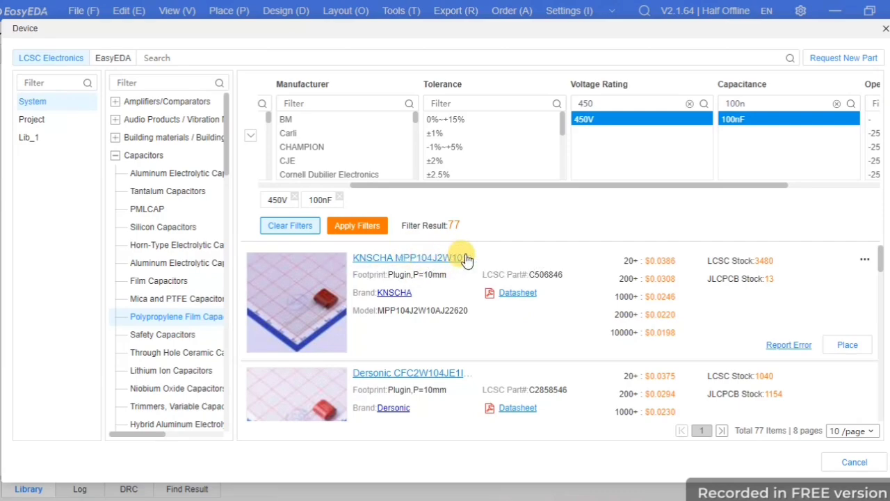
- Place one KNSCHA MPP104J2W10AJ22620 capacitor in the upper-left area of schematic page P1 and end placement
left_click(847, 344)
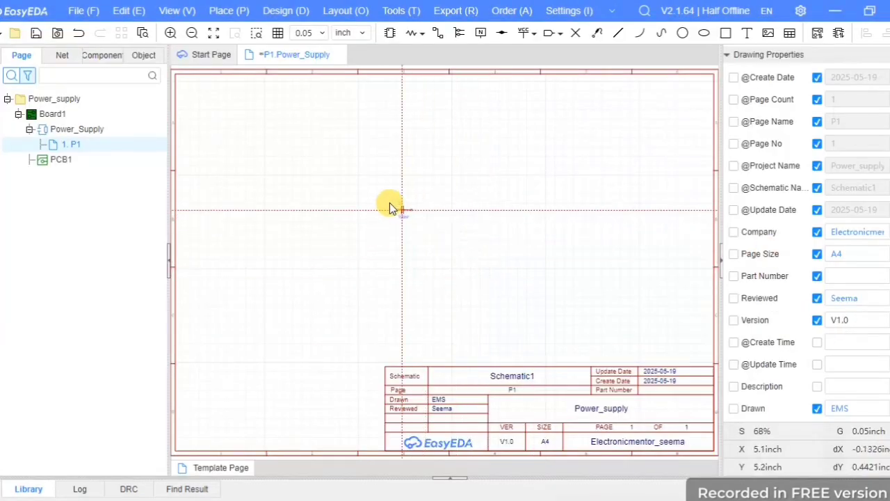
left_click(317, 155)
key("Escape")
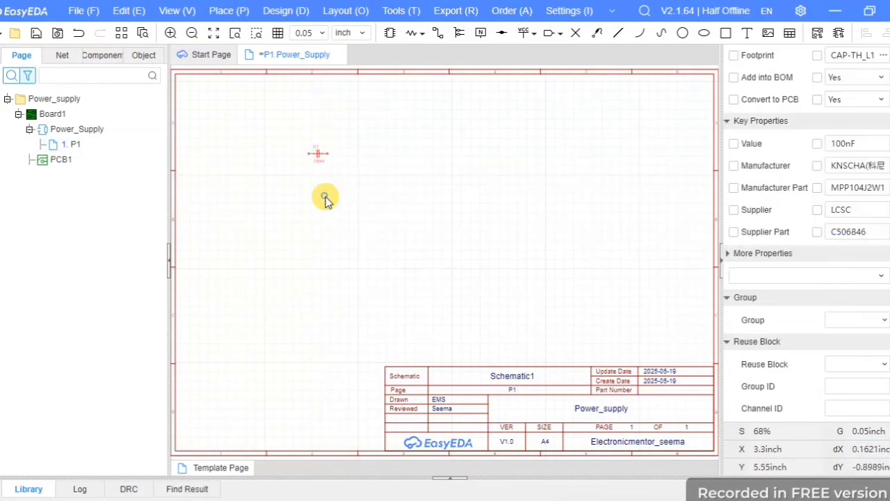
left_click(324, 186)
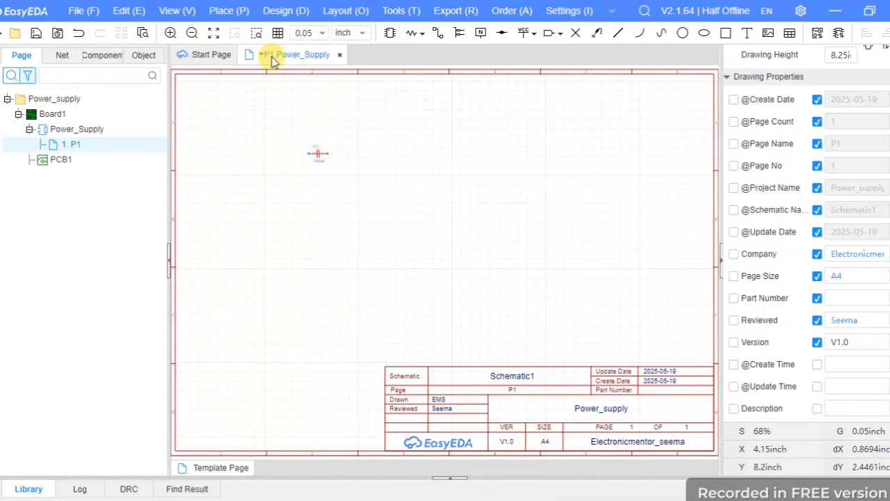
- List the Through Hole Resistors category from the device library
left_click(390, 35)
scroll(132, 272, "down", 5)
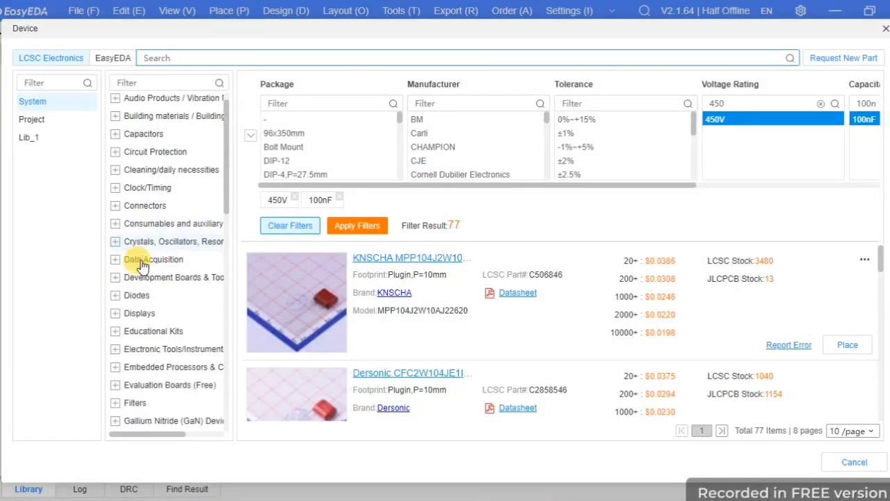
scroll(138, 304, "down", 5)
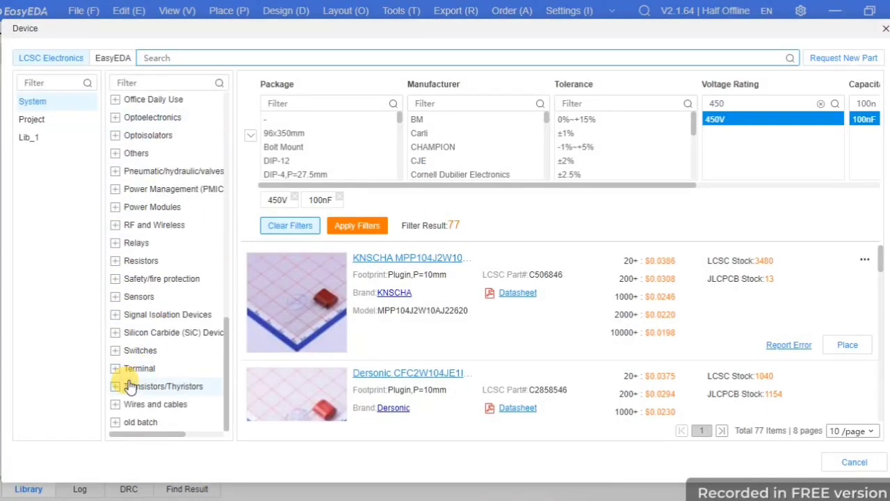
left_click(115, 260)
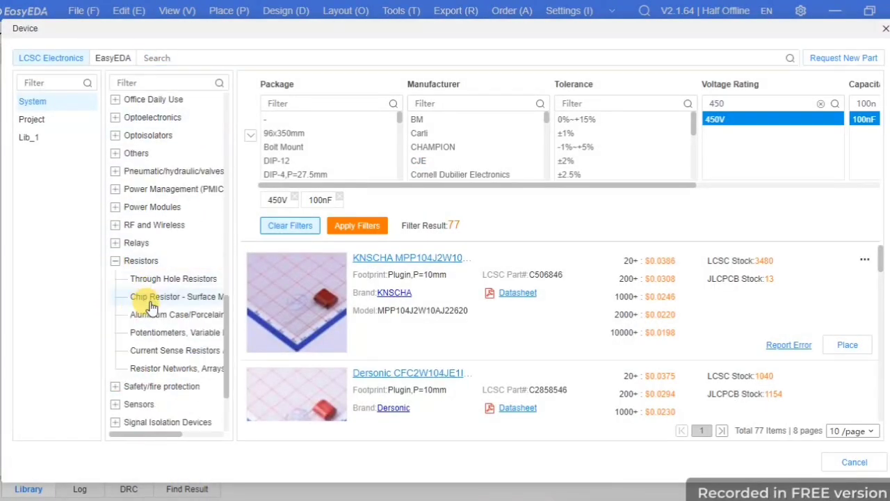
left_click(160, 285)
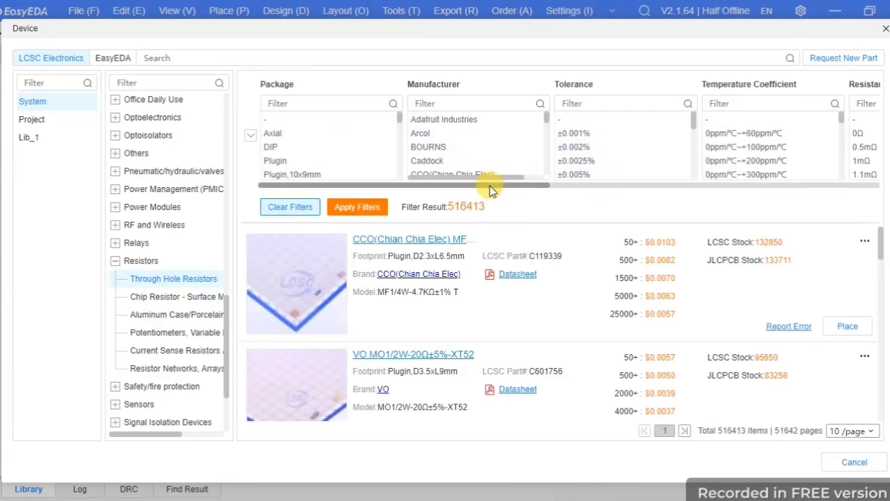
- Filter the through hole resistors to a 500mW power rating
left_click_drag(491, 184, 661, 194)
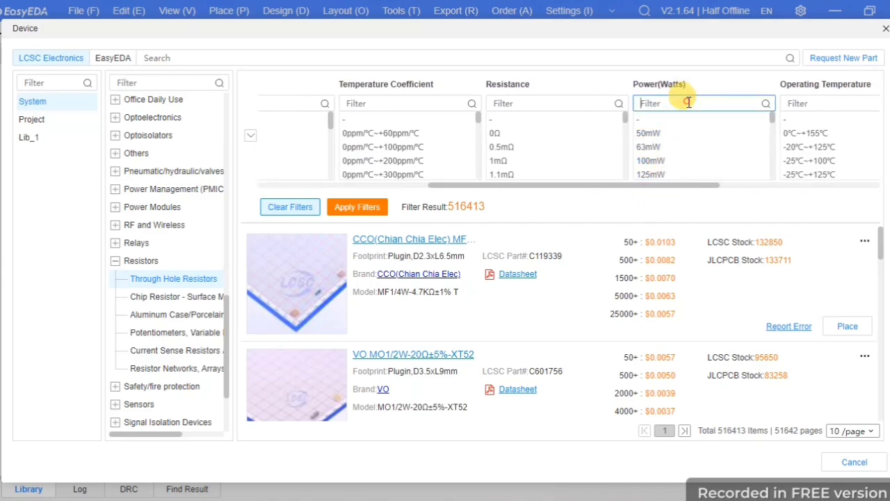
type("2")
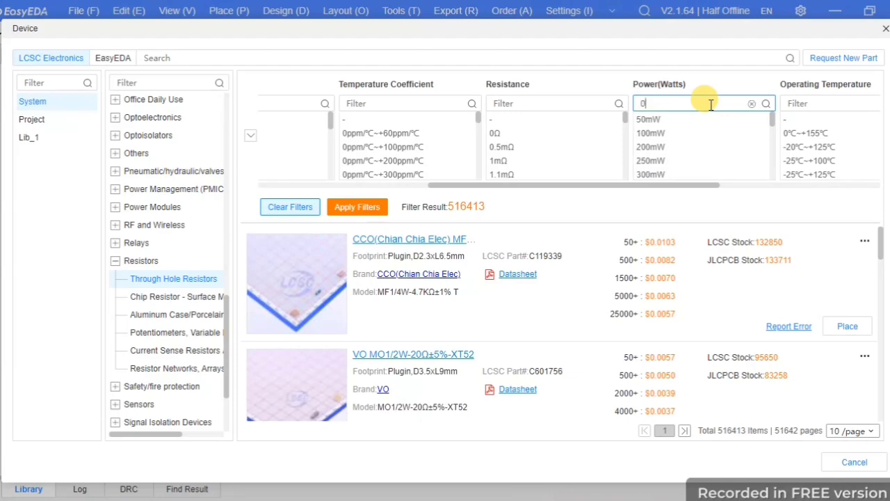
type("W")
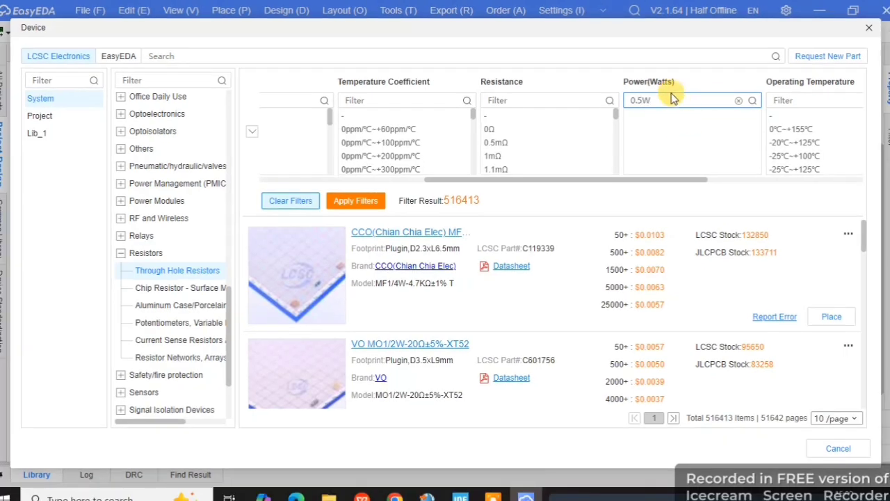
left_click_drag(683, 101, 607, 112)
key("BackSpace")
type("500")
left_click(640, 115)
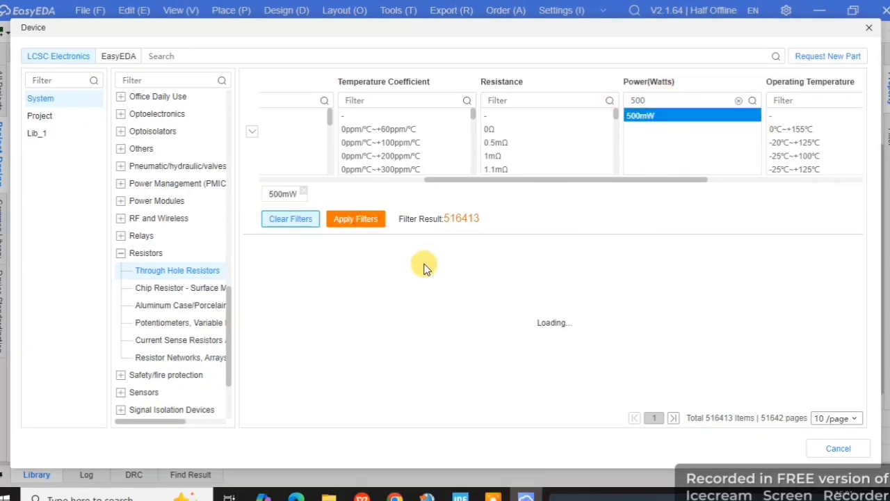
- Filter the resistance to 1MΩ and place one matching resistor directly above capacitor C1
left_click(528, 101)
type("1m")
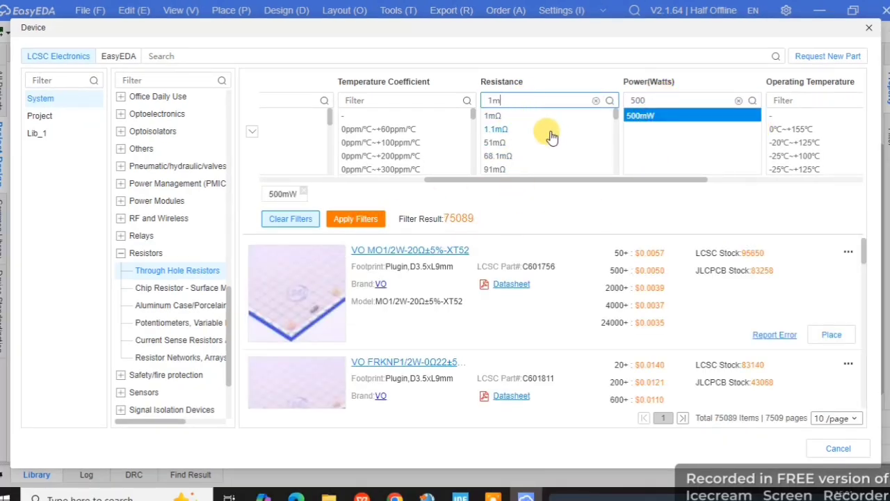
scroll(542, 156, "down", 2)
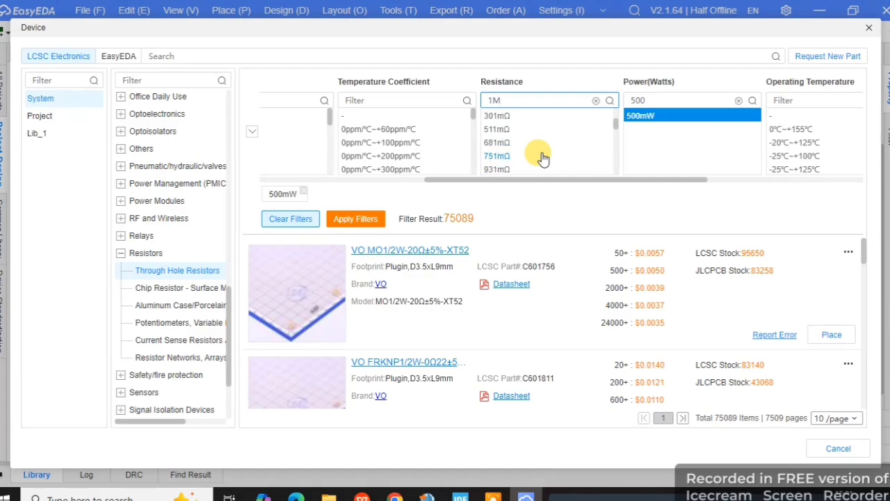
left_click(492, 116)
left_click(831, 334)
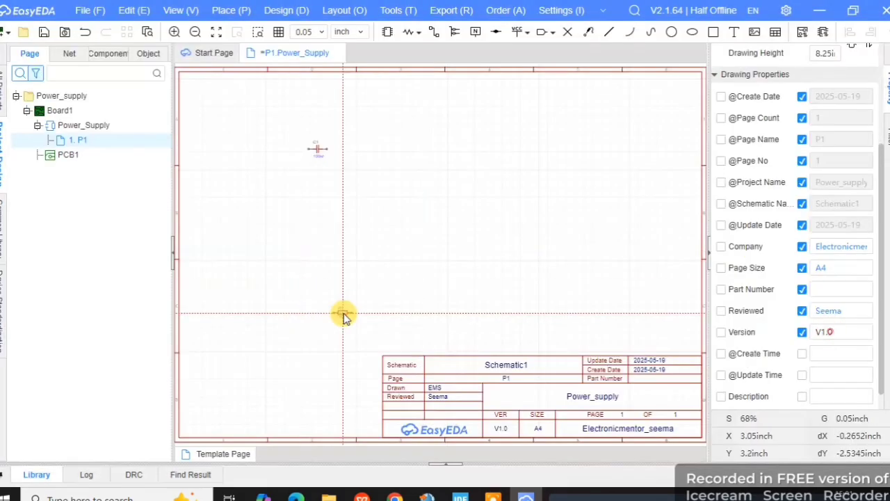
left_click(317, 131)
- Wire resistor R1 in parallel with capacitor C1 by joining both pairs of pins
scroll(306, 136, "up", 6)
key("alt+w")
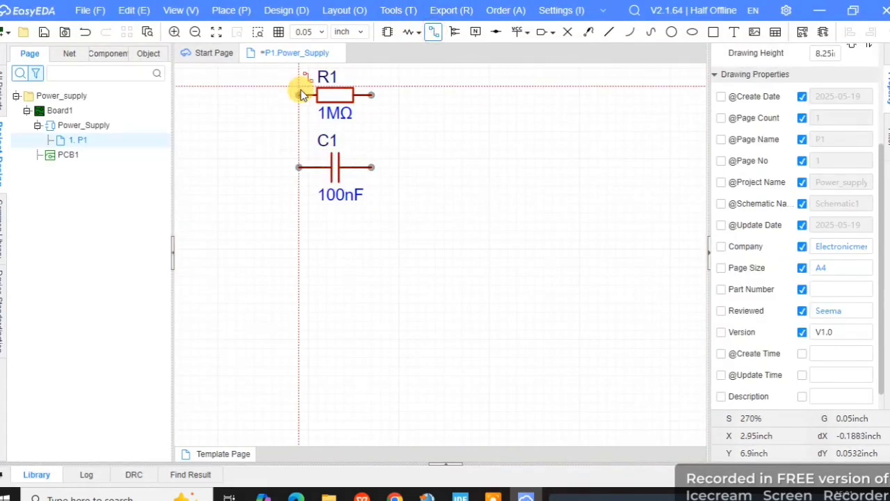
left_click(299, 95)
left_click(298, 166)
left_click(371, 94)
left_click(372, 167)
right_click(445, 222)
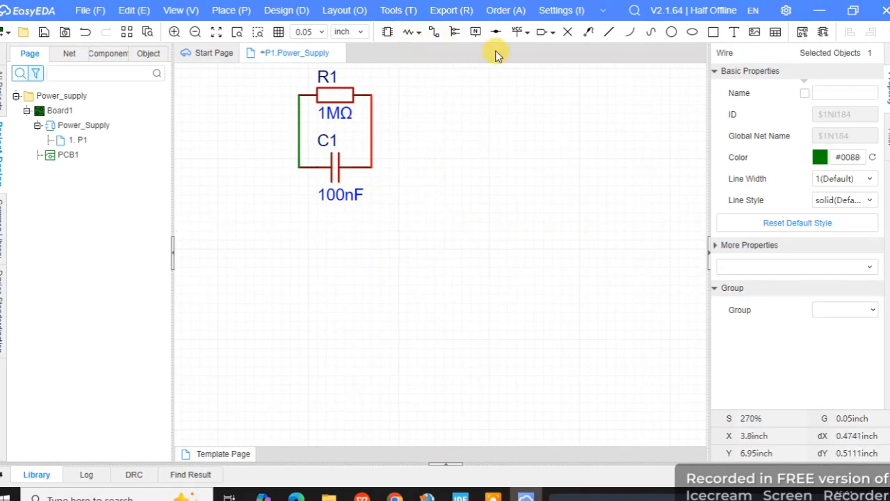
- Place the ACL input net port to the left of the parallel R1 and C1 pair
left_click(541, 32)
left_click(247, 133)
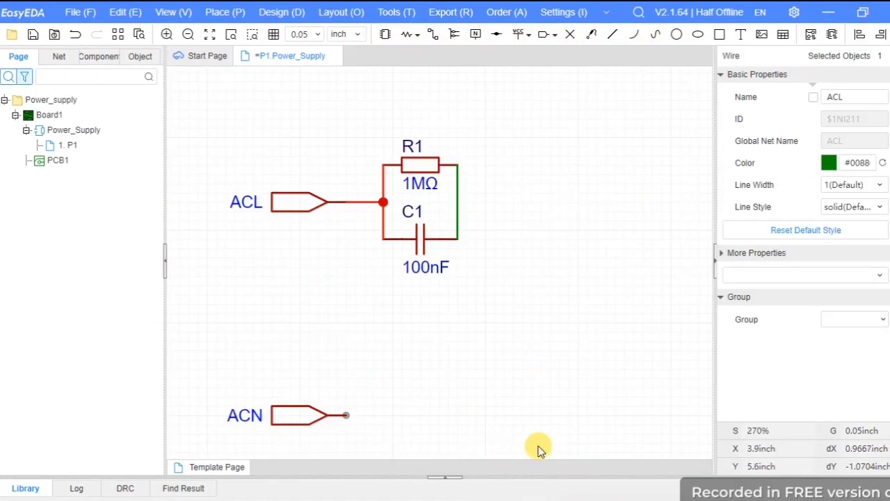
- Filter the through hole resistors in the device library to a resistance of 150Ω
left_click(381, 34)
scroll(146, 364, "down", 5)
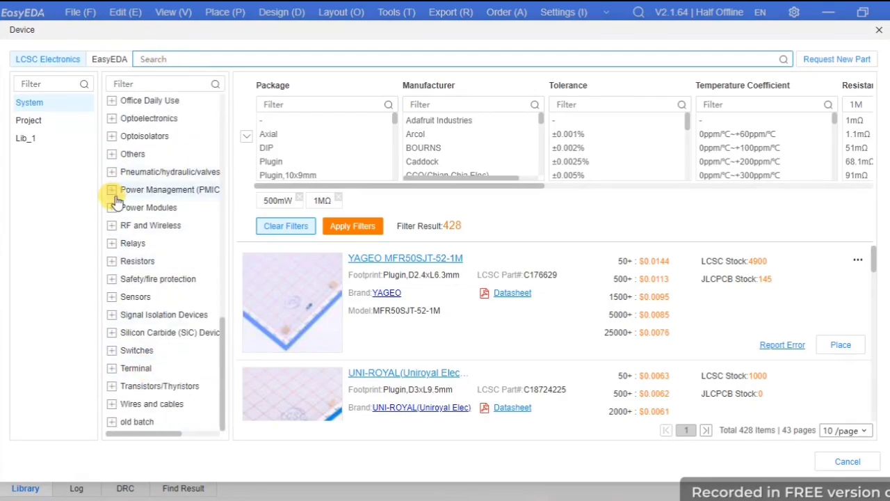
left_click(111, 261)
left_click(174, 280)
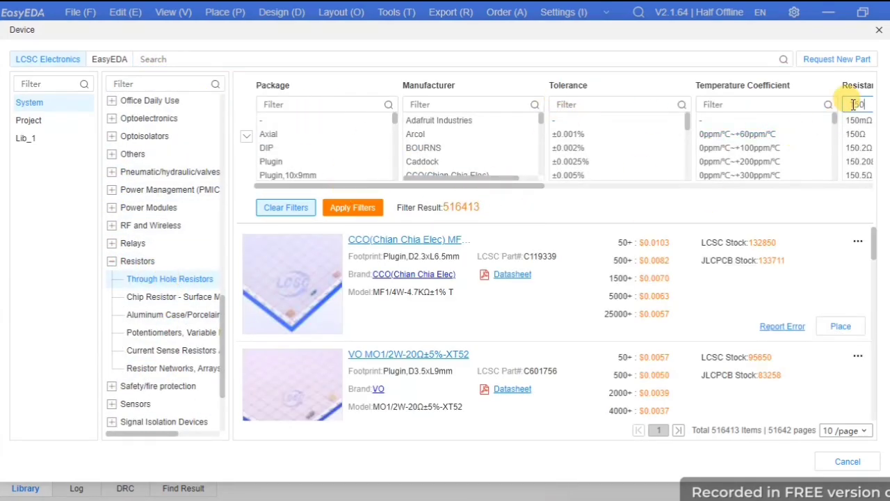
left_click_drag(516, 186, 540, 185)
left_click(807, 133)
left_click(358, 225)
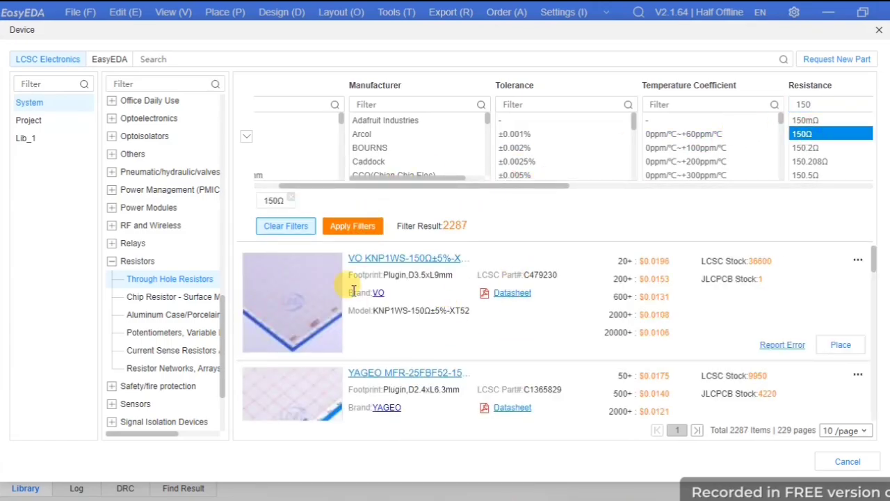
- Filter the power rating to 1W and place the VO KNP1WS-150Ω resistor to the right of the ACN port
left_click_drag(549, 186, 708, 186)
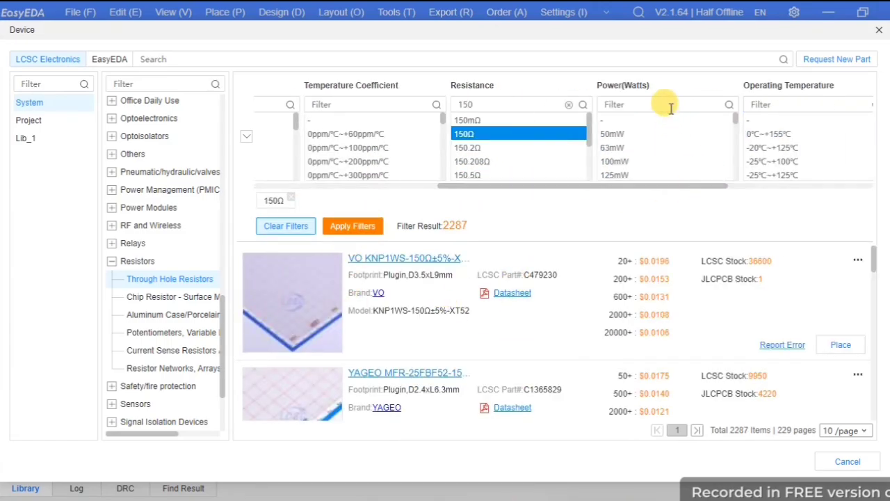
type("1W")
left_click(612, 120)
left_click(350, 229)
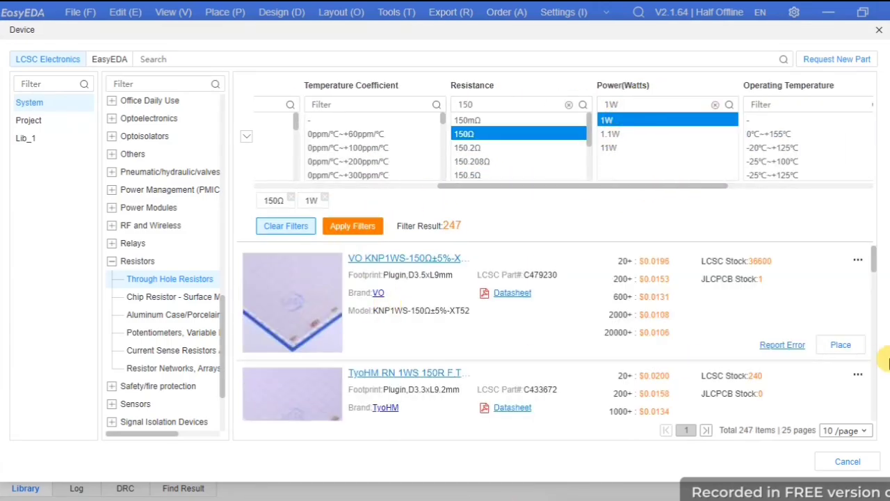
left_click(841, 345)
left_click(441, 442)
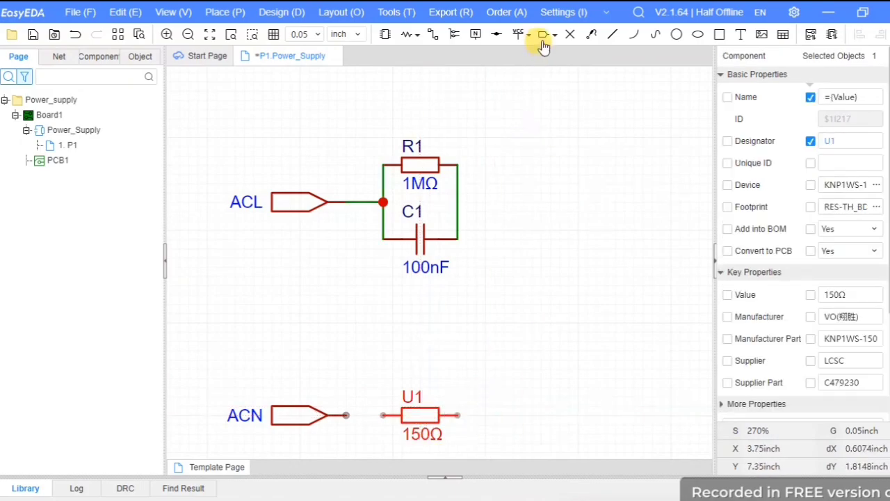
- Wire the 150Ω resistor to the ACN port and change the resistor's designator to R2
left_click(432, 34)
left_click(383, 415)
left_click(345, 415)
right_click(503, 332)
double_click(411, 395)
type("R2")
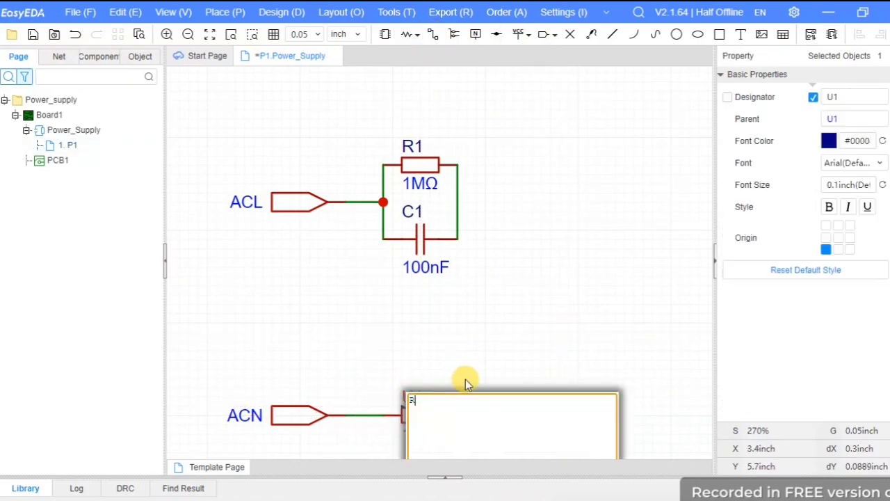
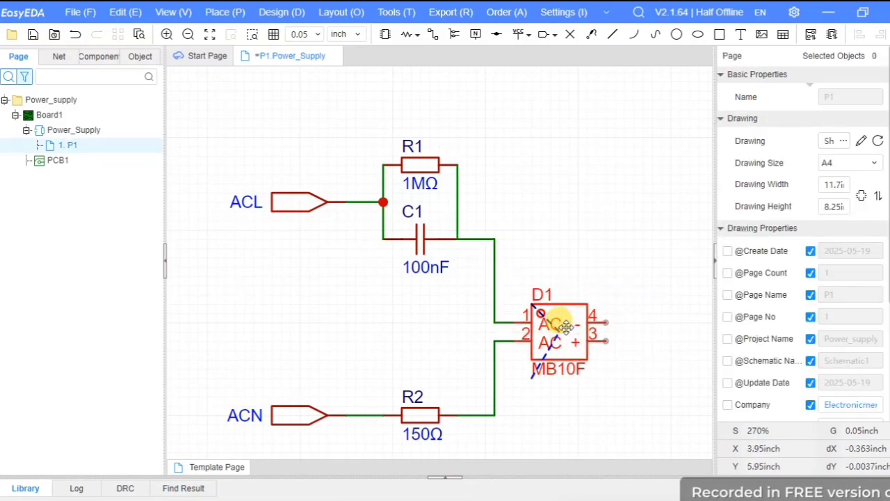
- Move the two vertical wires feeding the MB10F bridge rectifier closer to C1 and R2
left_click_drag(495, 262, 473, 261)
left_click_drag(496, 369, 477, 370)
left_click(608, 249)
- Search the device library for 1n4007 and look through the matching diodes and packages
left_click(385, 34)
type("1n4007")
key("Return")
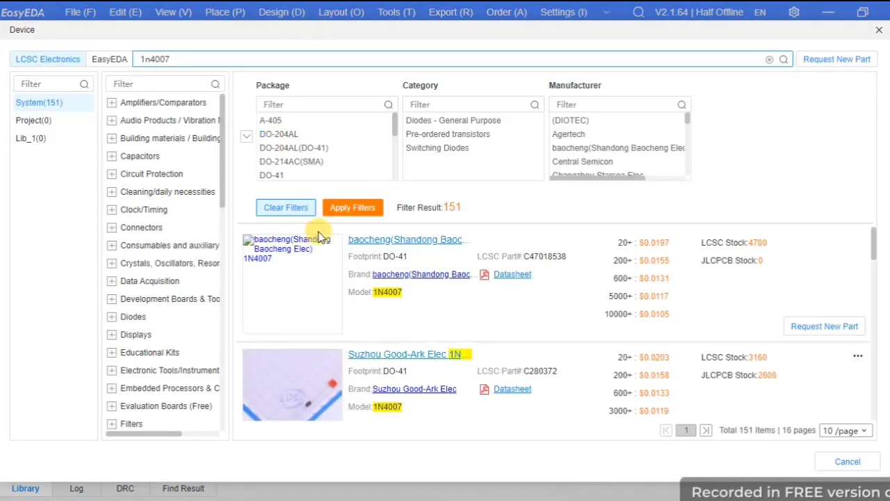
scroll(304, 264, "down", 5)
scroll(283, 160, "down", 5)
scroll(283, 161, "up", 3)
scroll(285, 163, "down", 3)
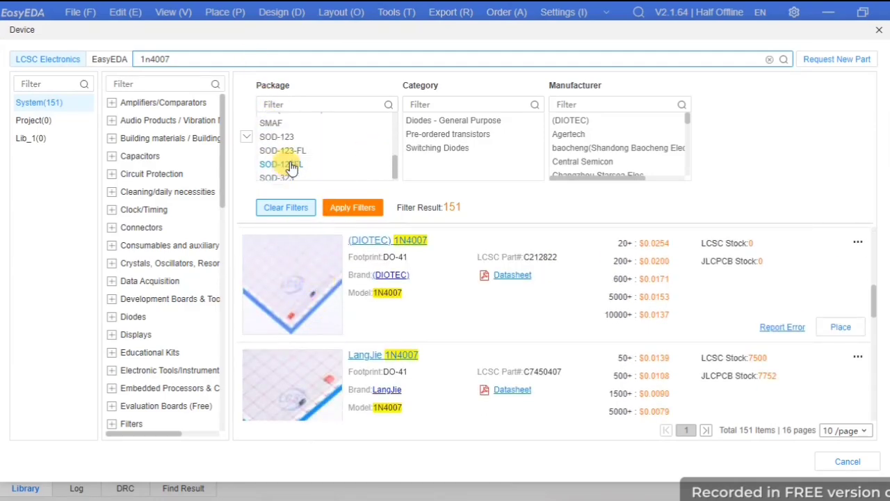
- Filter to the SMA package and place the HXY MOSFET 1N4007 diode, rotated upright, to the right of the bridge rectifier
scroll(288, 164, "up", 2)
left_click(291, 166)
left_click(353, 226)
scroll(779, 299, "down", 2)
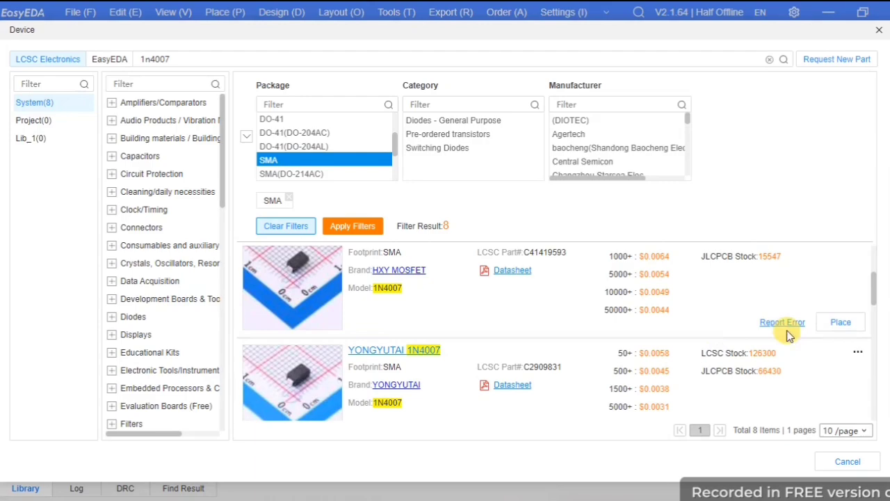
left_click(840, 321)
key("space")
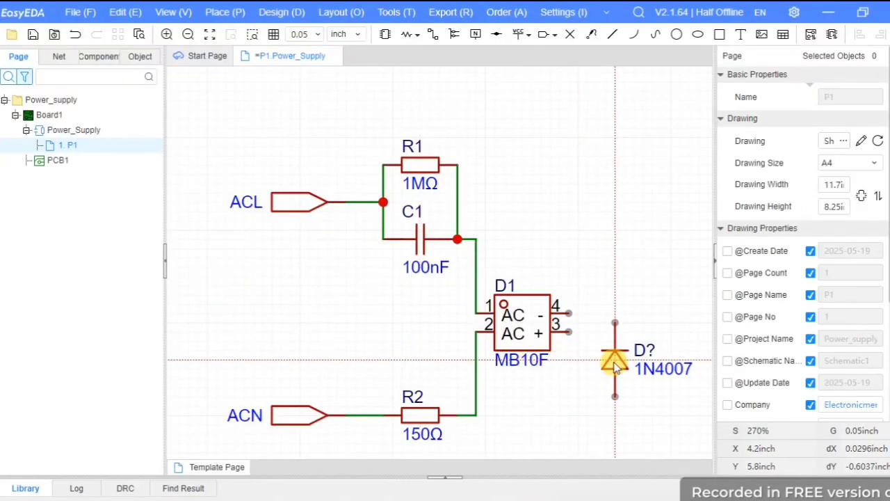
left_click(615, 323)
- Wire bridge rectifier pin 4 to the 1N4007's upper end and pin 3 to its lower end
left_click(432, 34)
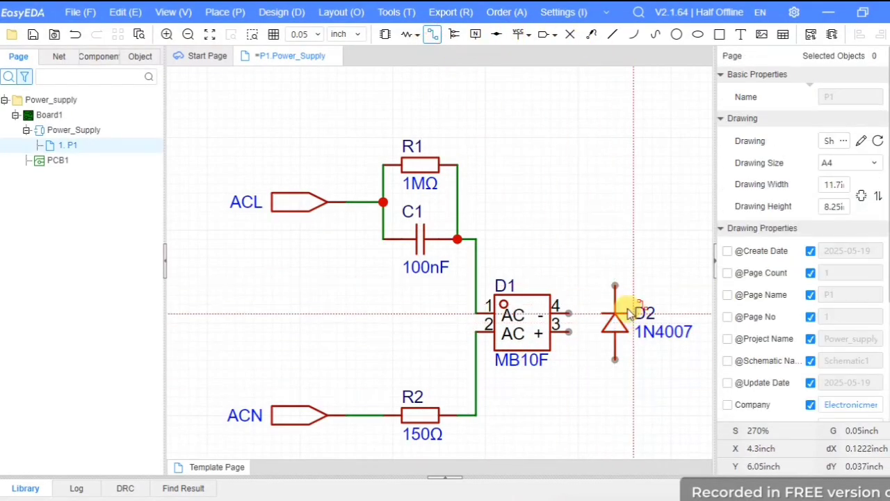
left_click(568, 313)
left_click(568, 332)
left_click(615, 359)
right_click(610, 387)
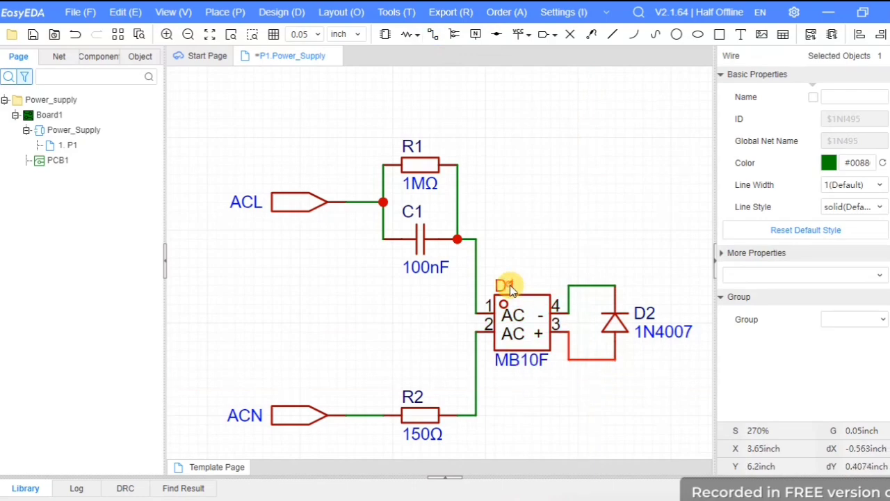
- Change the bridge rectifier's designator to BR and the 1N4007 diode's designator to D1
double_click(511, 285)
type("B")
type("BR")
key("Return")
double_click(644, 313)
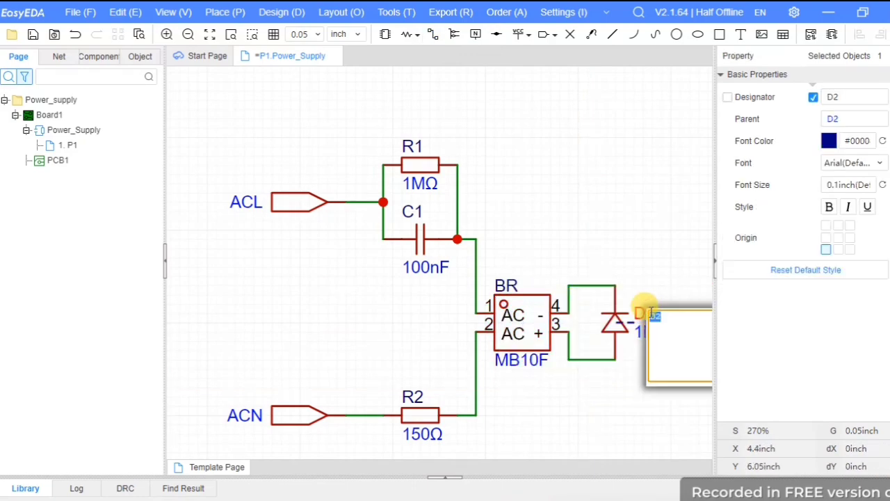
type("D1")
key("Return")
- List the Zener Diodes category from the device library
scroll(484, 283, "down", 4)
scroll(354, 334, "up", 4)
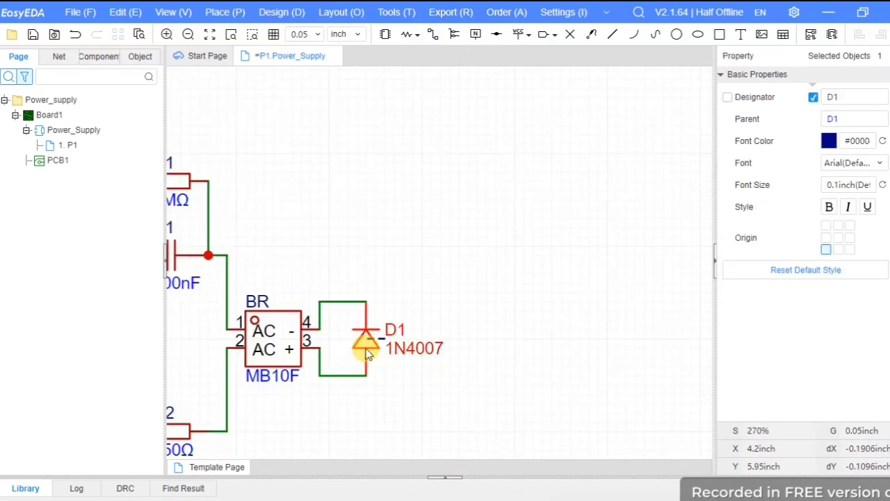
left_click(382, 37)
left_click(112, 315)
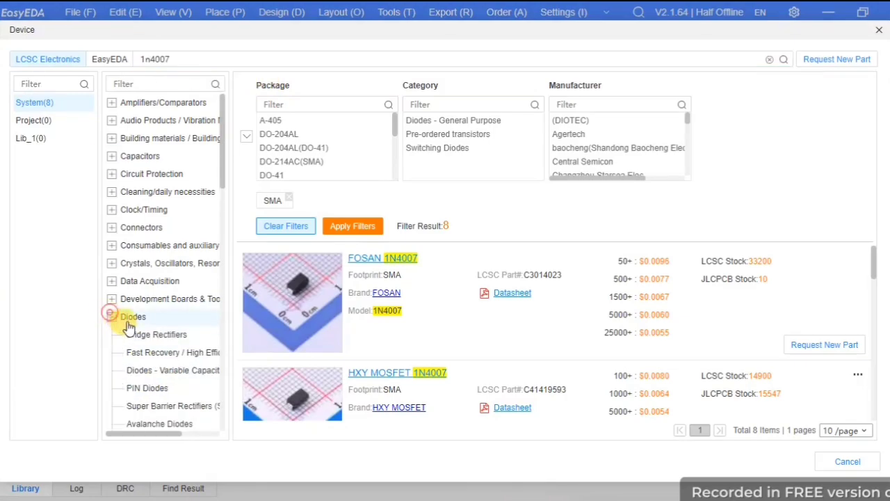
scroll(158, 376, "down", 3)
left_click(151, 253)
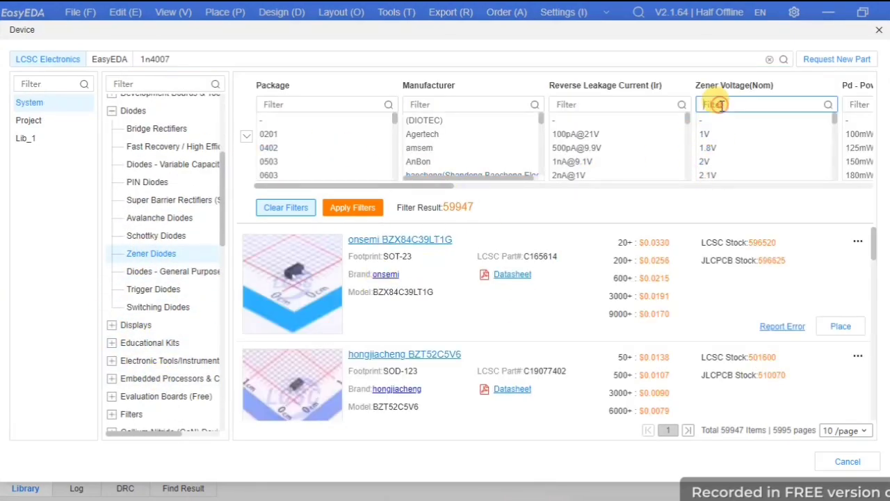
- Filter the Zener diodes to a 12V nominal Zener voltage and 1W power dissipation
left_click(716, 161)
scroll(589, 187, "right", 3)
left_click(521, 104)
type("1W")
left_click(531, 120)
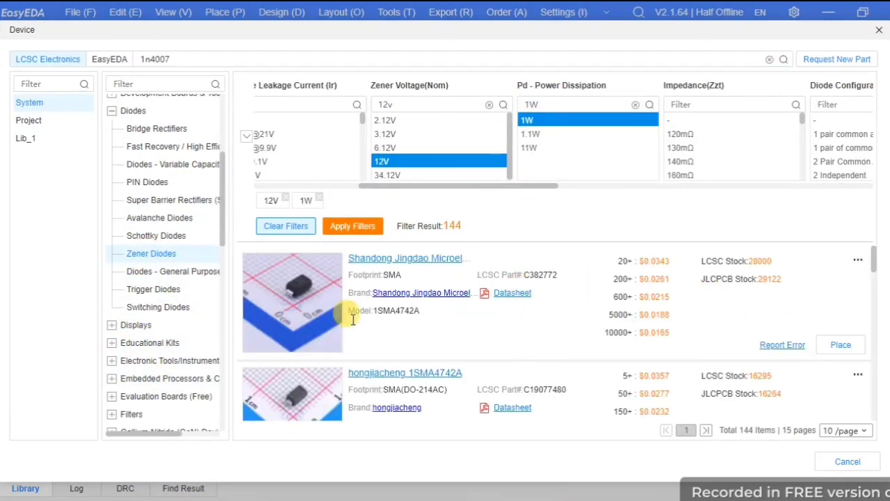
- Place the 1SMA4742A Zener diode upright beside the 1N4007, with its cathode end facing up
left_click(841, 344)
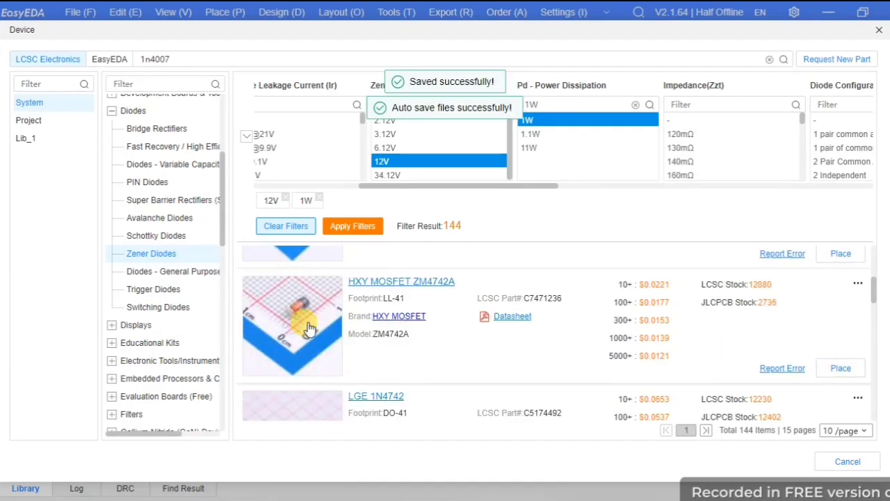
key("space")
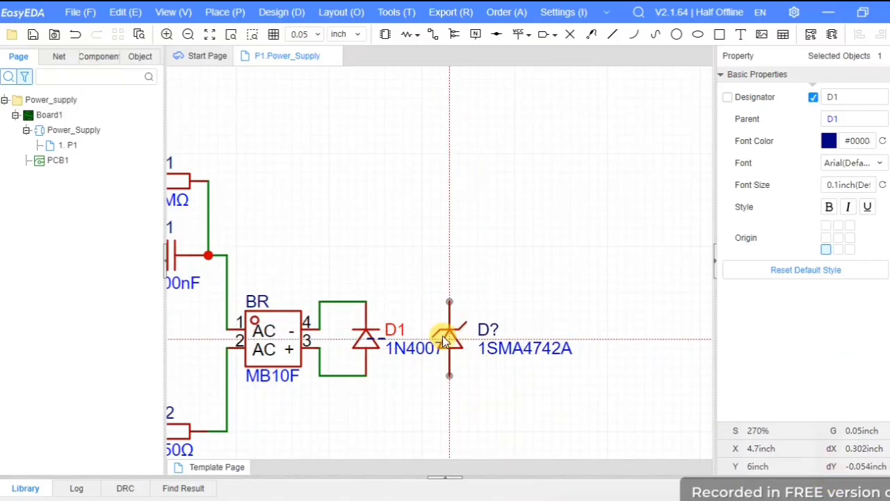
left_click(421, 339)
- Wire the Zener diode in parallel with the 1N4007, joining their upper ends and their lower ends
left_click(433, 35)
left_click(366, 301)
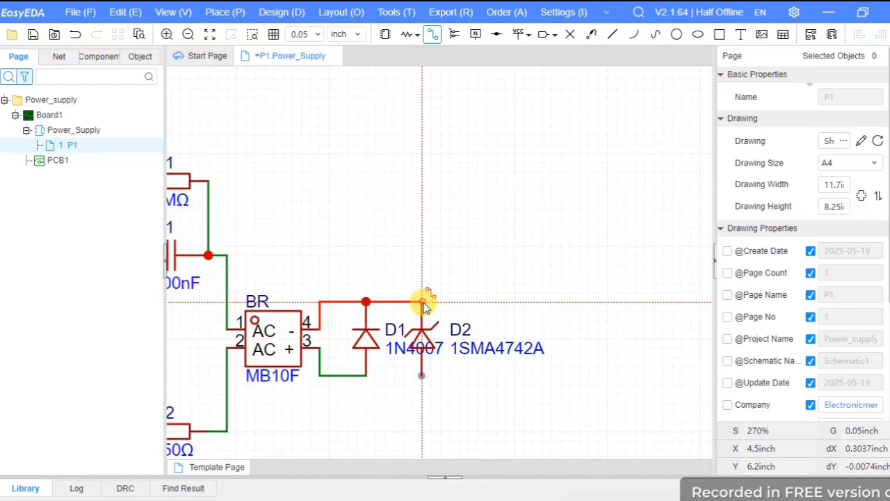
left_click(421, 301)
left_click(421, 376)
left_click(366, 375)
right_click(459, 423)
- Turn the 1N4007 and 1SMA4742A labels vertical and move the 1N4007 and D1 labels close to their diode
left_click_drag(395, 328, 347, 361)
key("space")
left_click(483, 349)
key("space")
key("Delete")
left_click_drag(461, 330, 432, 319)
key("ctrl+z")
key("ctrl+z")
- Change the Zener diode's displayed name to 12V and move its name and D2 designator close to the symbol
double_click(438, 349)
type("12V")
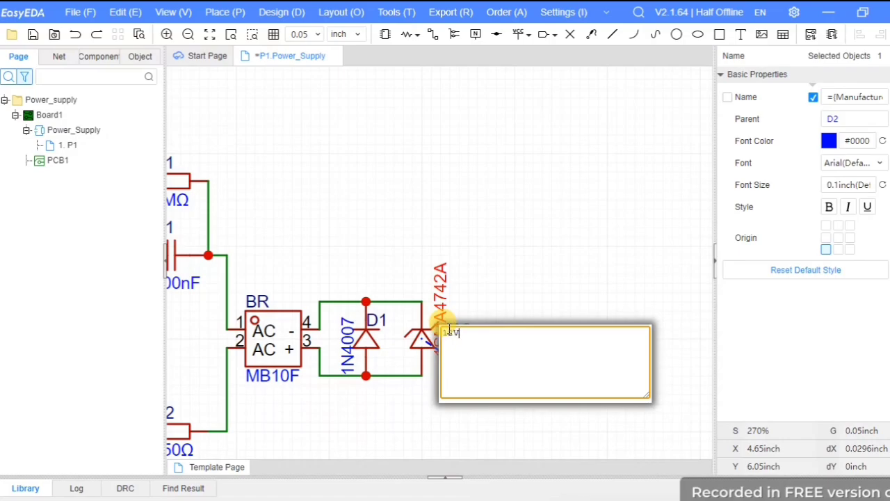
left_click(564, 280)
left_click_drag(438, 349, 430, 366)
left_click_drag(465, 330, 436, 318)
left_click(509, 348)
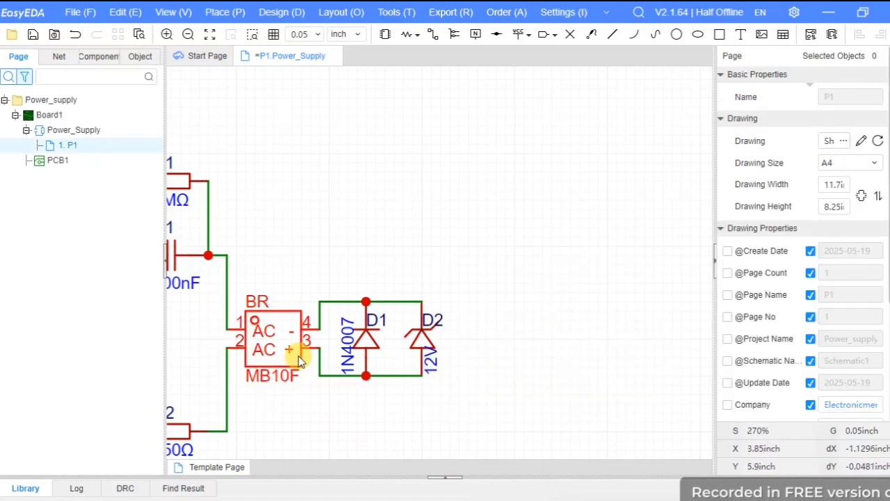
- Search the device library for 7805 and place the PUOLOP 7805 regulator beside the Zener diode
left_click(386, 34)
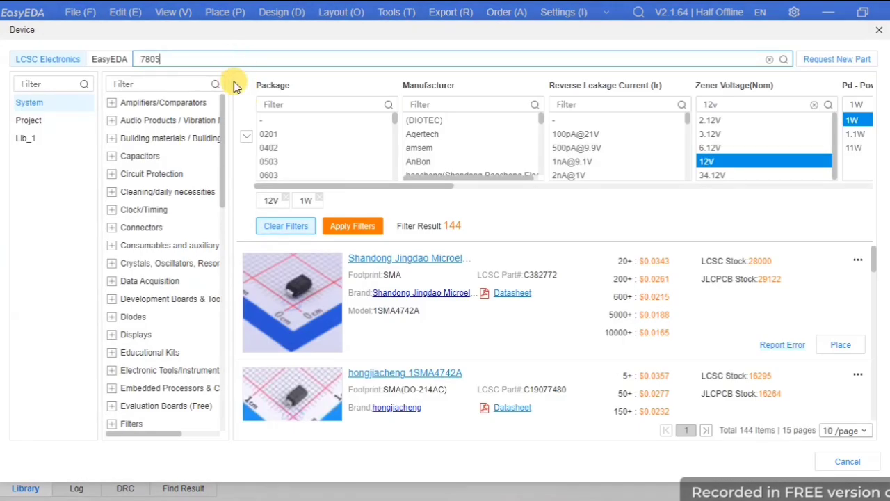
key("Return")
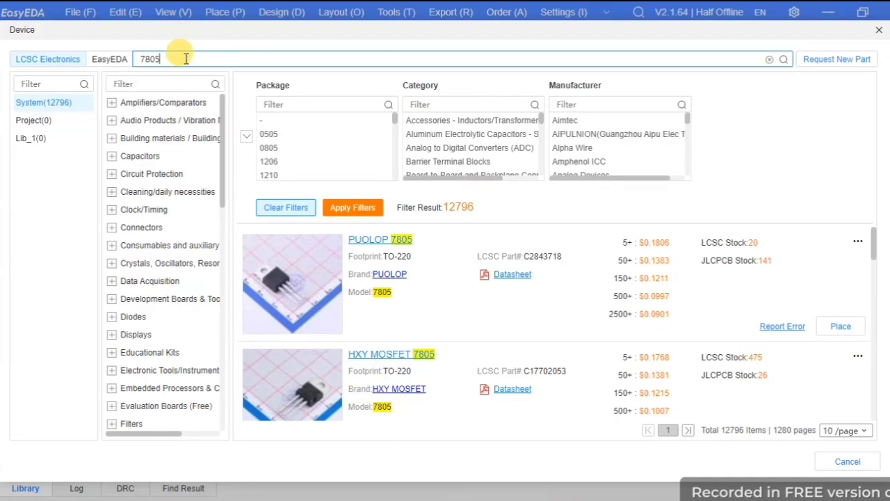
left_click(840, 325)
left_click(528, 339)
key("Escape")
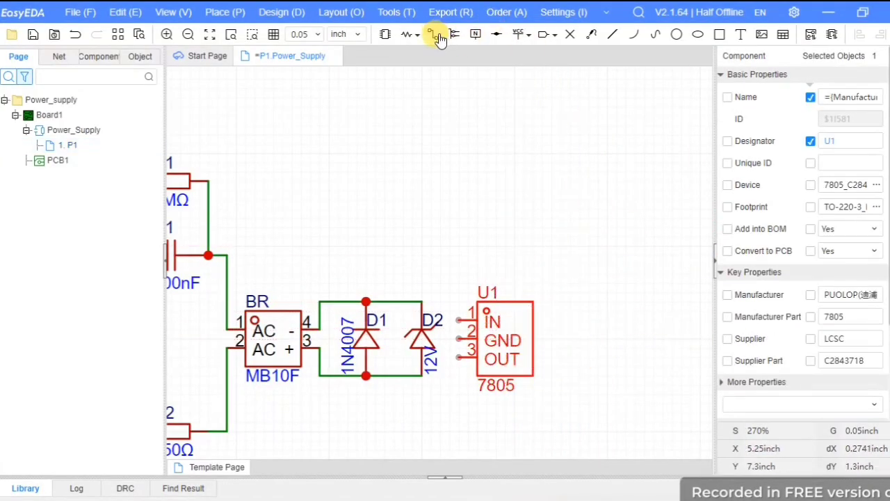
- Wire the 7805's IN pin to the Zener's upper end and its GND pin to the lower rail
left_click(440, 36)
left_click(421, 301)
left_click(459, 319)
left_click(459, 339)
left_click(440, 375)
right_click(436, 417)
- Rotate the 7805 so its pins point down, move its IN pin onto the upper rail, and delete the wire stub below
left_click(520, 368)
key("space")
left_click_drag(507, 341, 485, 265)
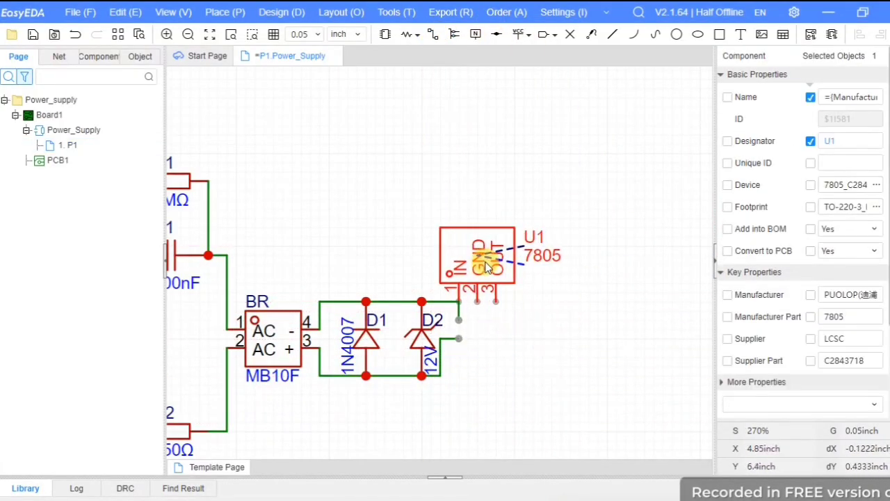
left_click(460, 312)
key("Delete")
- Wire the 7805's GND pin down to the lower rail
left_click(431, 34)
left_click(477, 301)
left_click(441, 375)
right_click(509, 355)
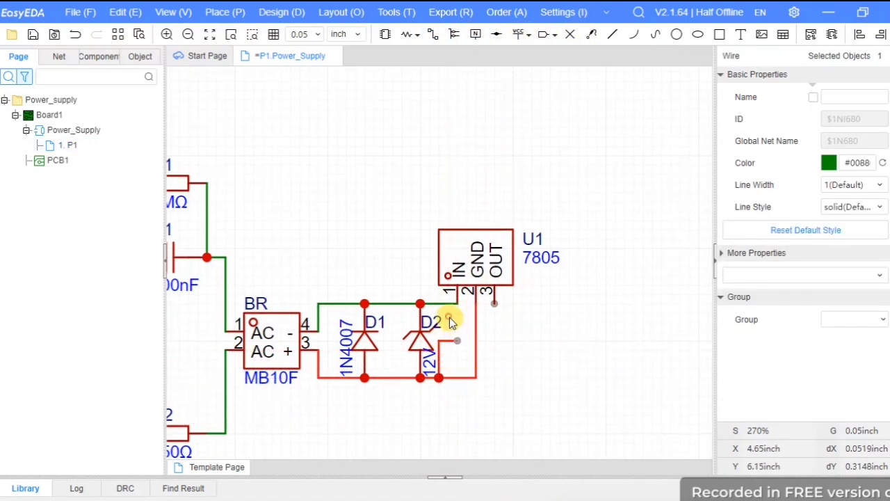
- Delete the leftover wire segments of the old GND connection beside the Zener diode
left_click(450, 319)
left_click(447, 341)
key("Delete")
left_click(439, 358)
key("Delete")
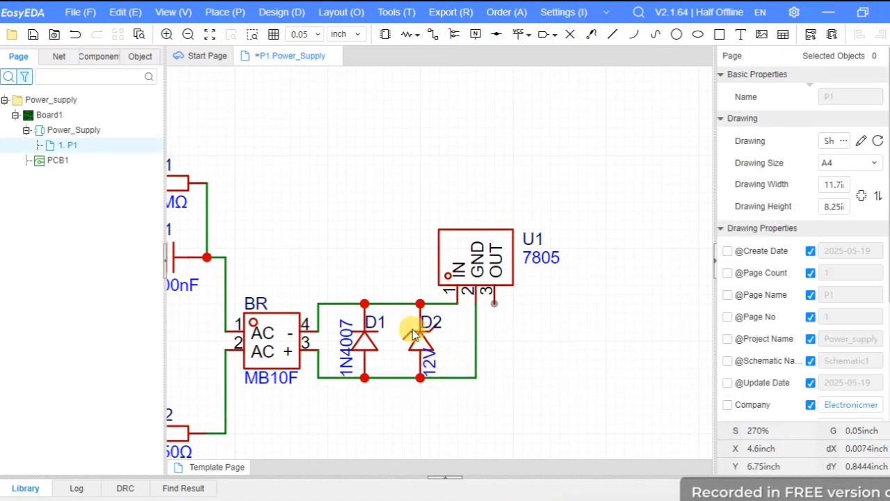
- List the Multilayer Ceramic Capacitors category from the device library
left_click(384, 34)
left_click(111, 157)
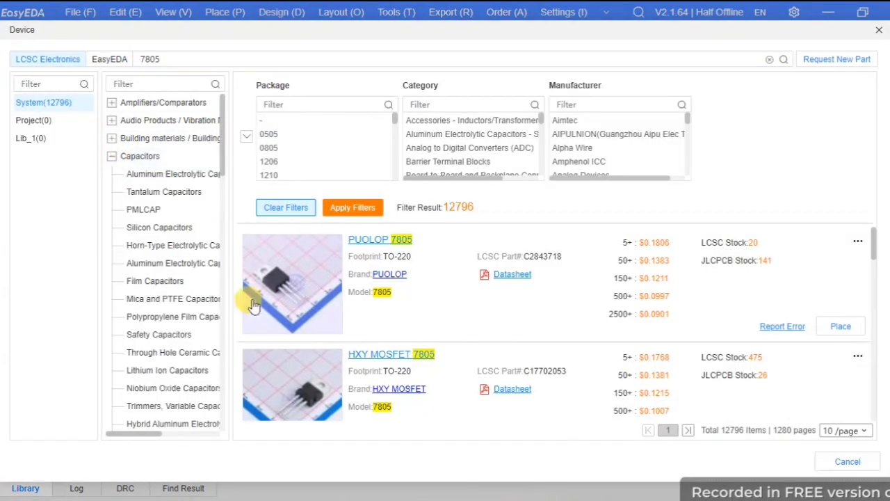
left_click(173, 263)
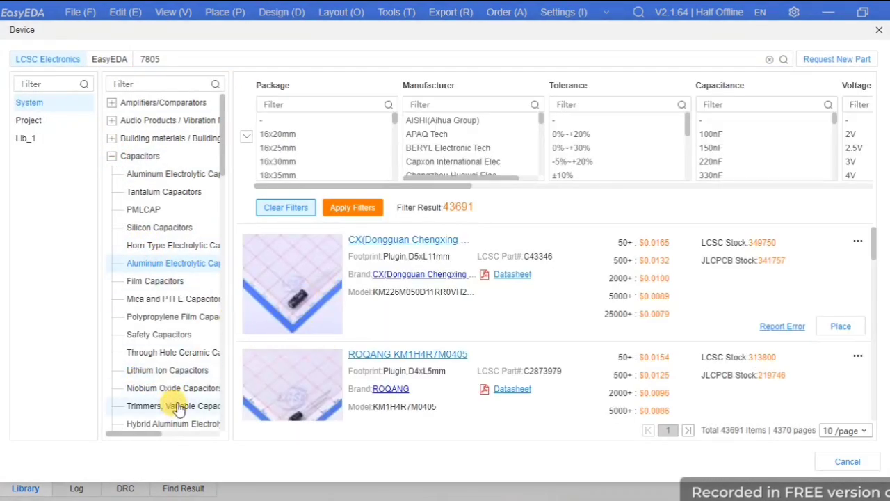
scroll(174, 396, "down", 2)
left_click(148, 371)
scroll(143, 369, "down", 2)
left_click(147, 340)
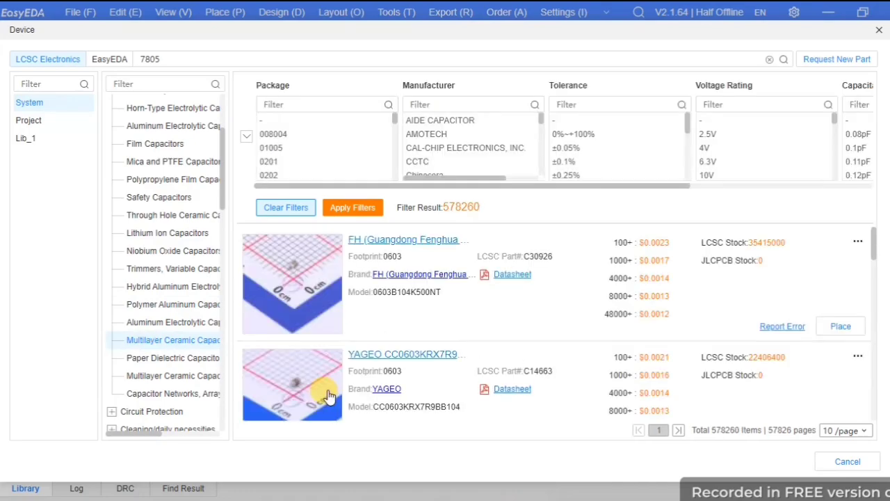
- Filter the ceramic capacitors to the 0805 package, 100V rating and 1uF capacitance
left_click(306, 101)
type("0805")
left_click(306, 120)
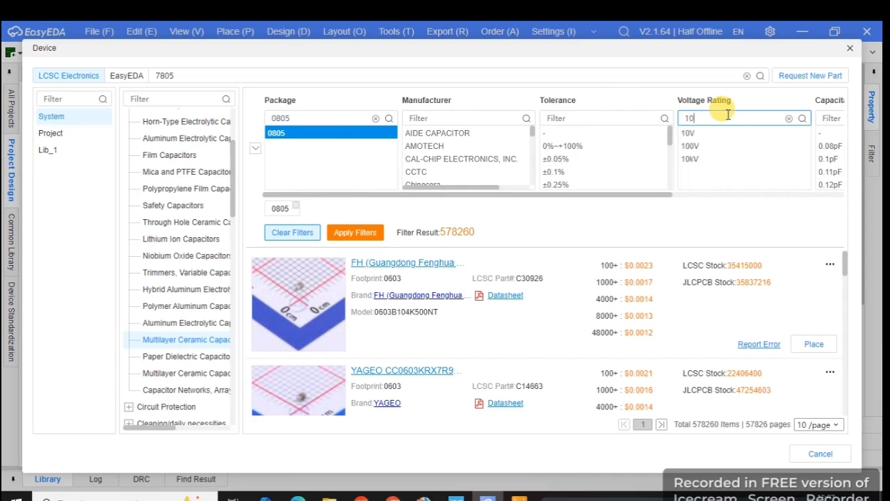
left_click(690, 132)
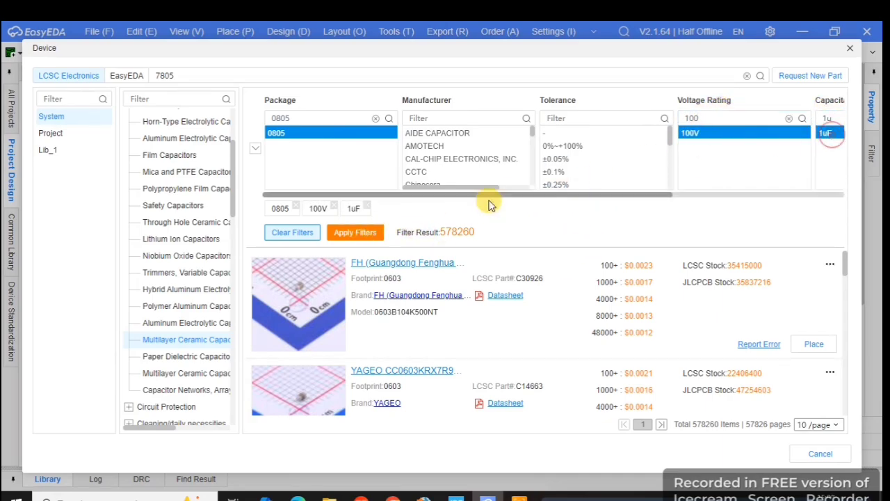
left_click(361, 232)
- Place the 1uF capacitor upright between the Zener diode and the GND wire, and wire it across both rails
left_click(812, 343)
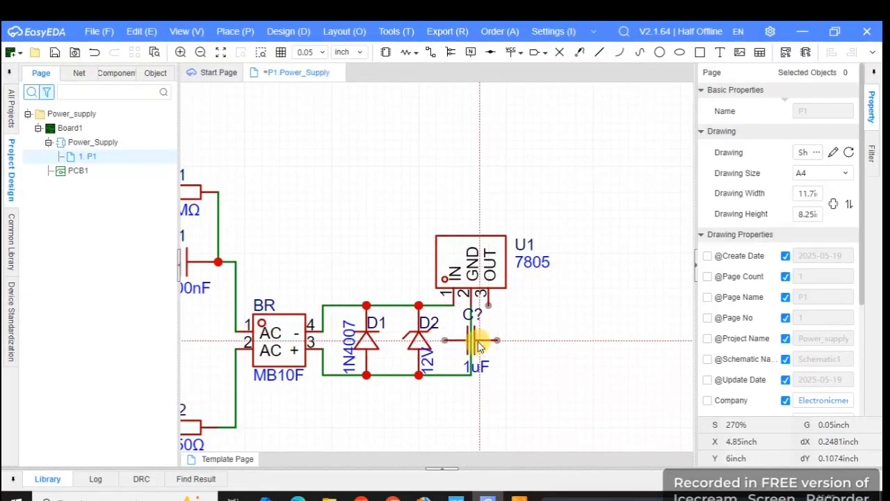
left_click(477, 339)
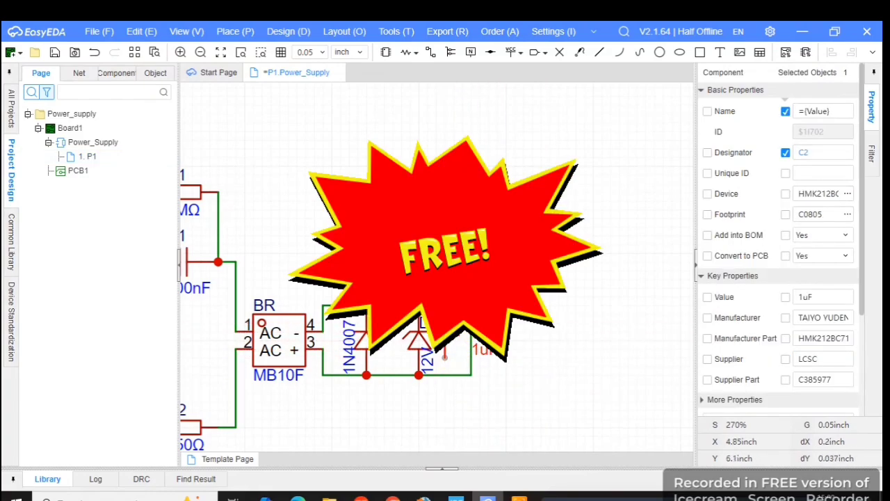
left_click(430, 51)
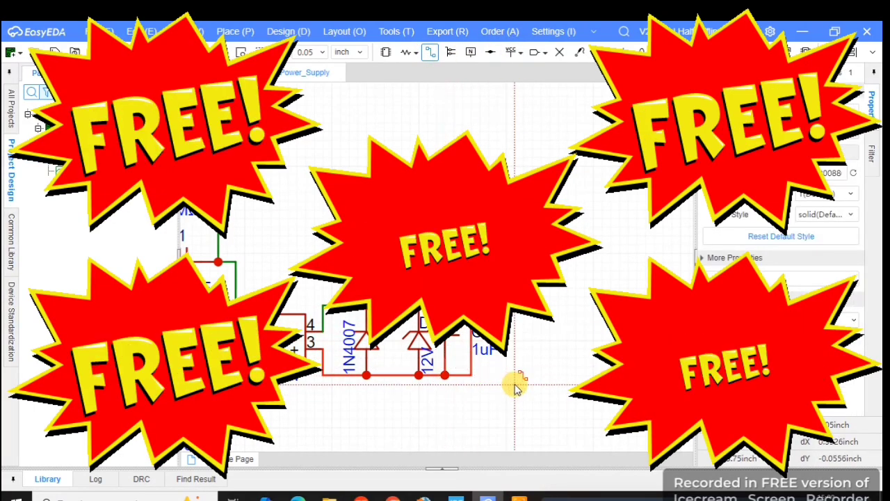
- List the library's aluminum electrolytic capacitors and filter them to 50V and 10uF
left_click(385, 52)
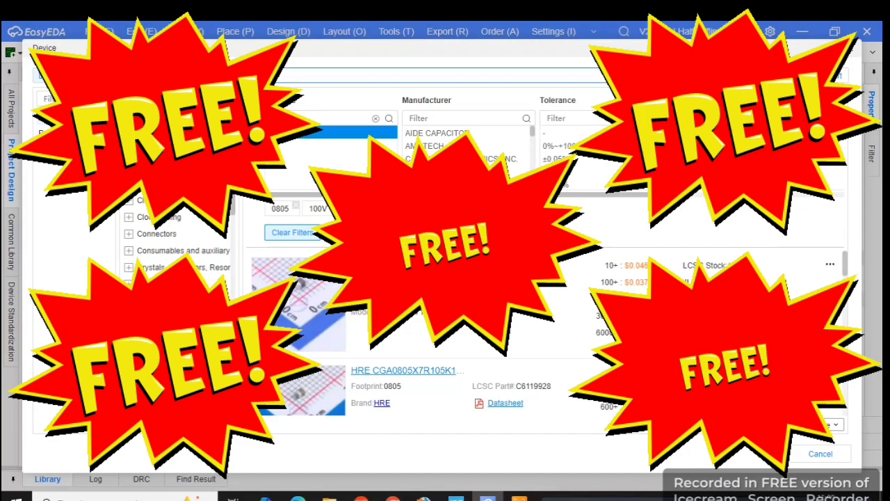
left_click(129, 184)
left_click(186, 267)
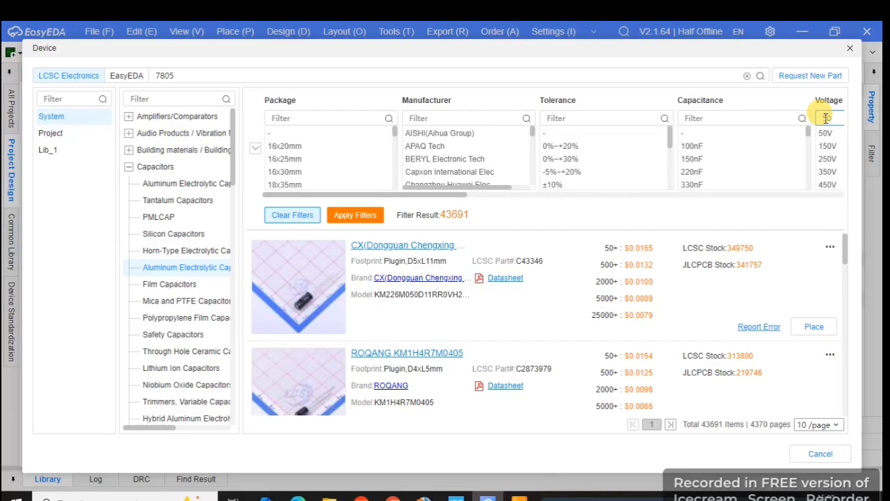
left_click(825, 132)
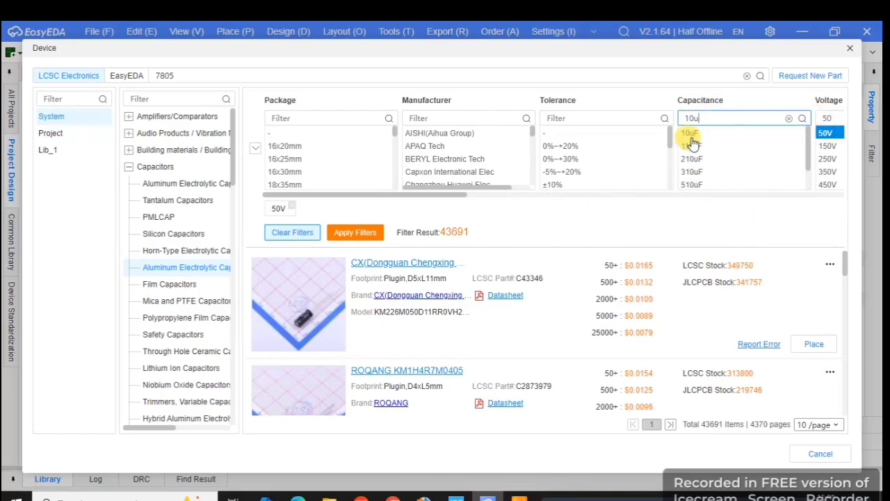
left_click(691, 135)
left_click(358, 232)
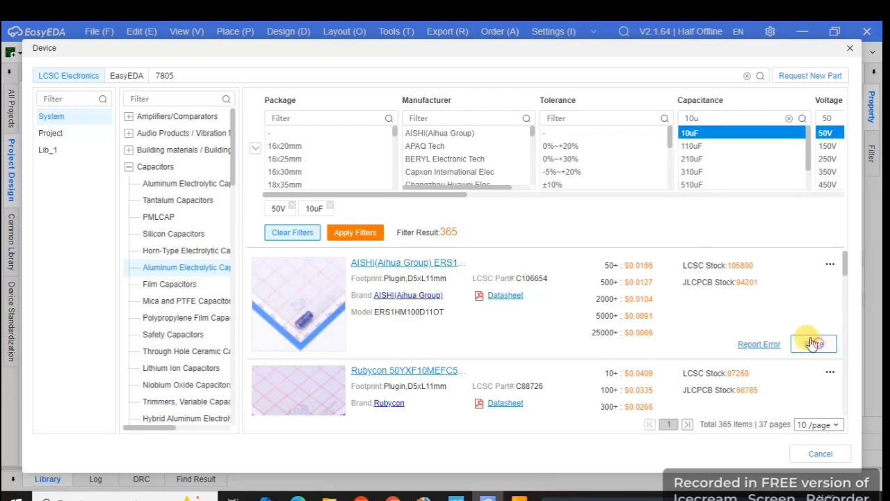
- Place the AISHI 10uF capacitor with its positive end on the 7805's OUT pin and wire its lower end to the lower rail
left_click(813, 344)
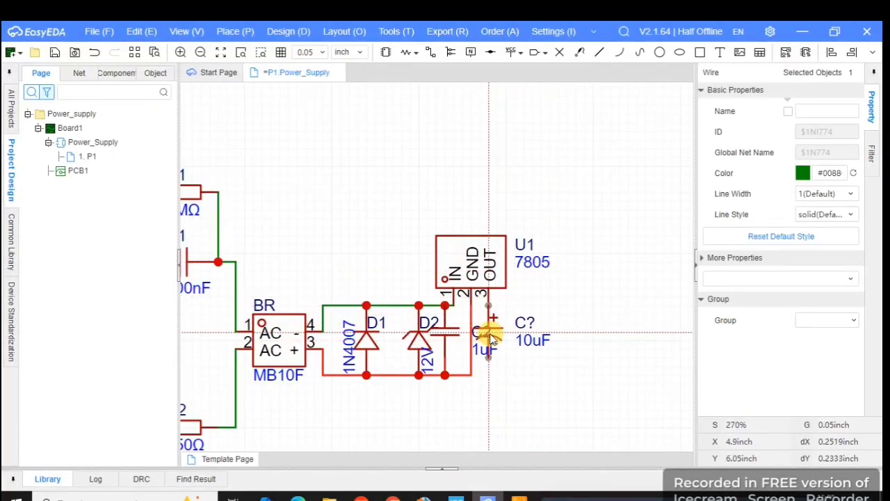
left_click(490, 336)
left_click(430, 52)
left_click(488, 358)
left_click(471, 375)
right_click(473, 372)
- Turn capacitor C2's 1uF label vertical and move its value and designator close to the symbol
left_click(474, 354)
key("space")
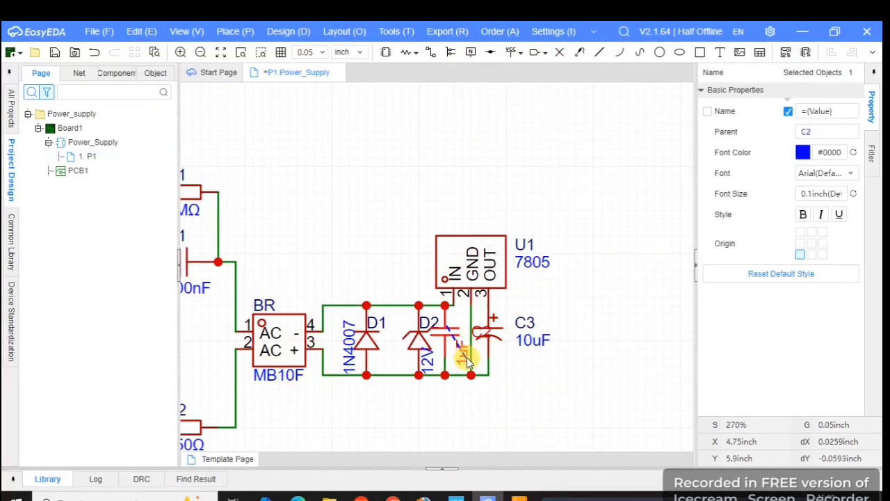
left_click(477, 334)
left_click(522, 351)
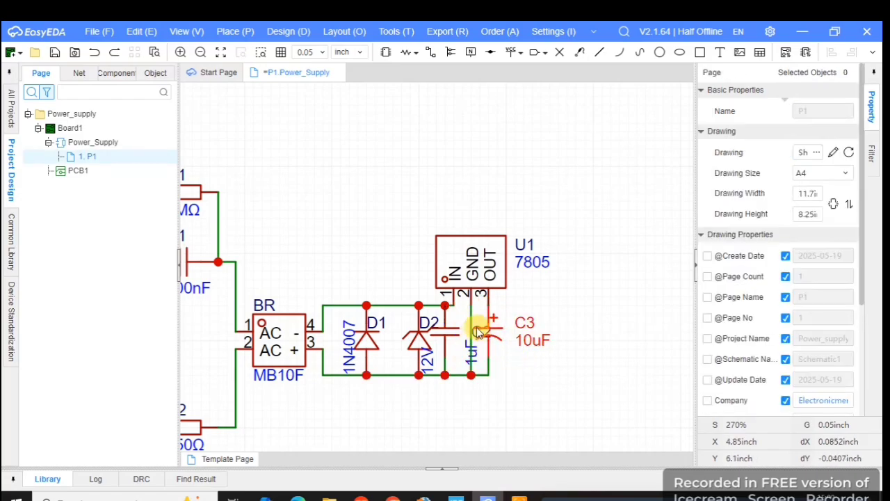
left_click(470, 328)
left_click_drag(473, 332, 449, 353)
- Turn capacitor C3's 10uF label vertical and move its value and designator close to the symbol
left_click_drag(525, 323, 501, 363)
left_click(528, 340)
key("space")
left_click(542, 355)
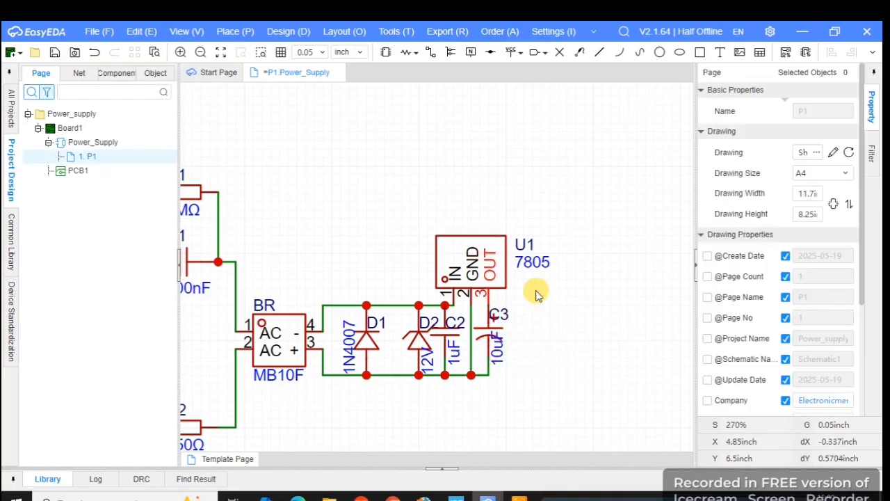
- Filter the library's aluminum electrolytic capacitors to 1uF at 50V instead of 10uF
left_click(386, 52)
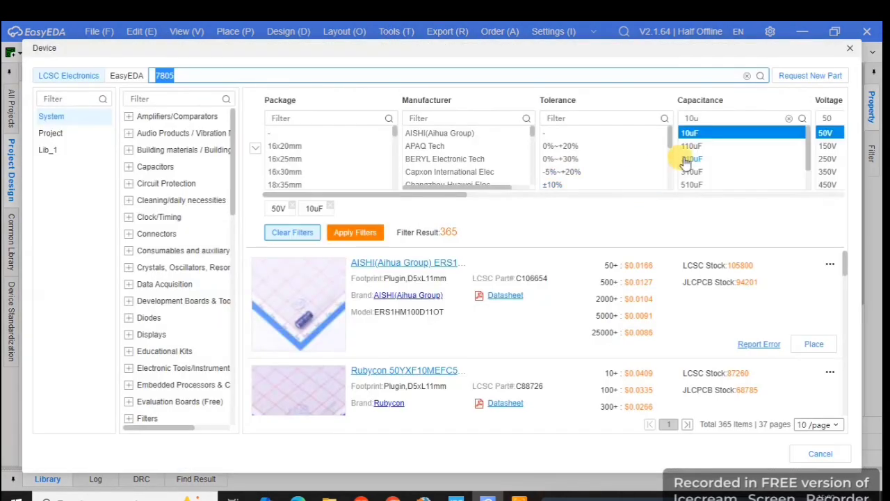
left_click(327, 208)
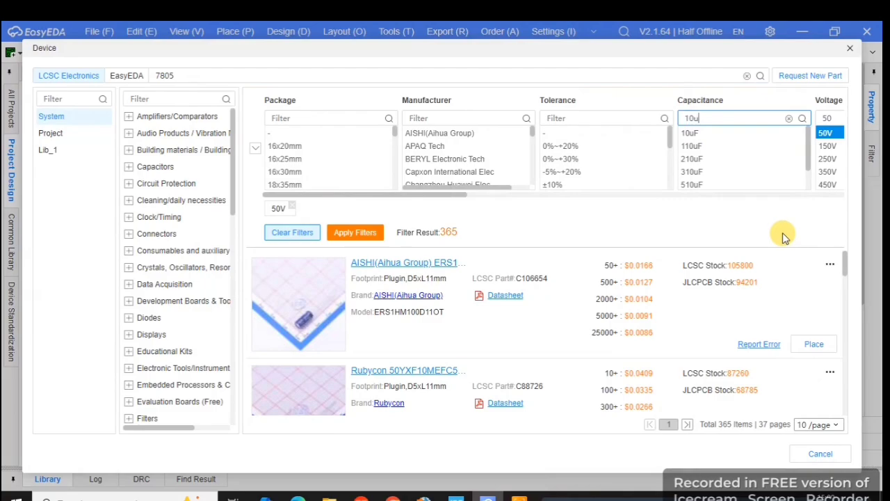
left_click(690, 133)
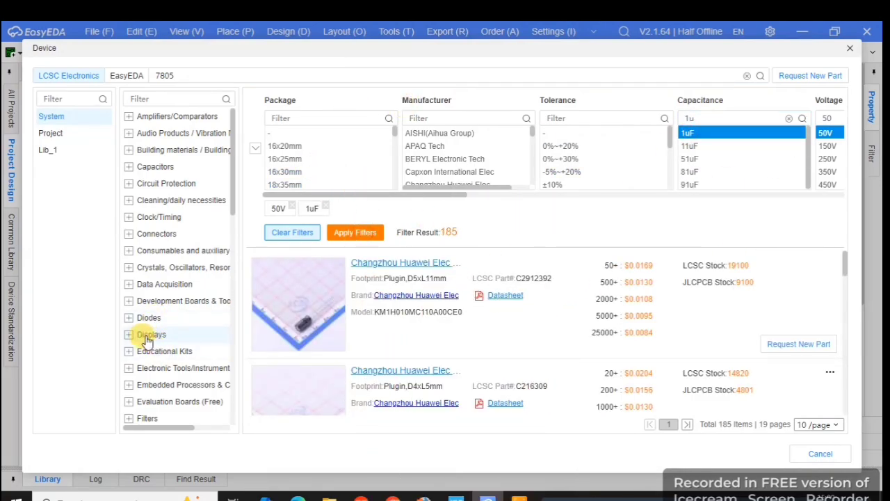
- List the Multilayer Ceramic Capacitors and filter them to the 0805 package, 25V rating and 1uF capacitance
left_click(129, 166)
scroll(197, 361, "down", 5)
left_click(180, 344)
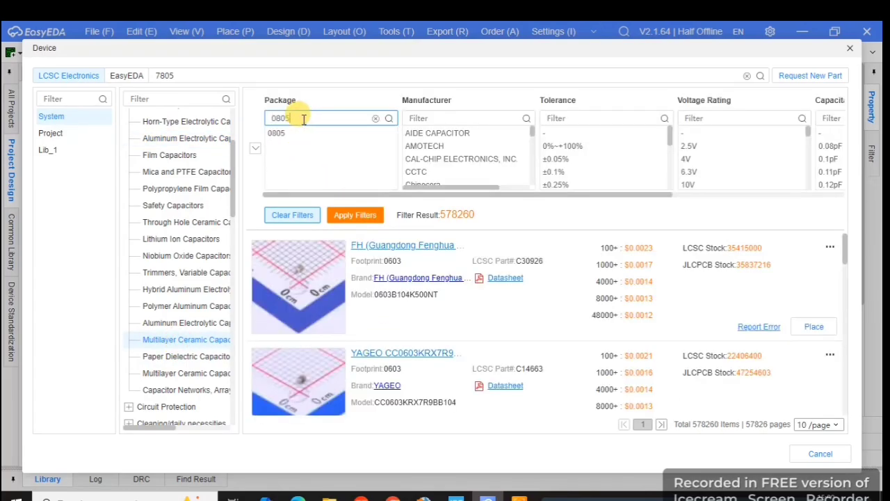
left_click(282, 133)
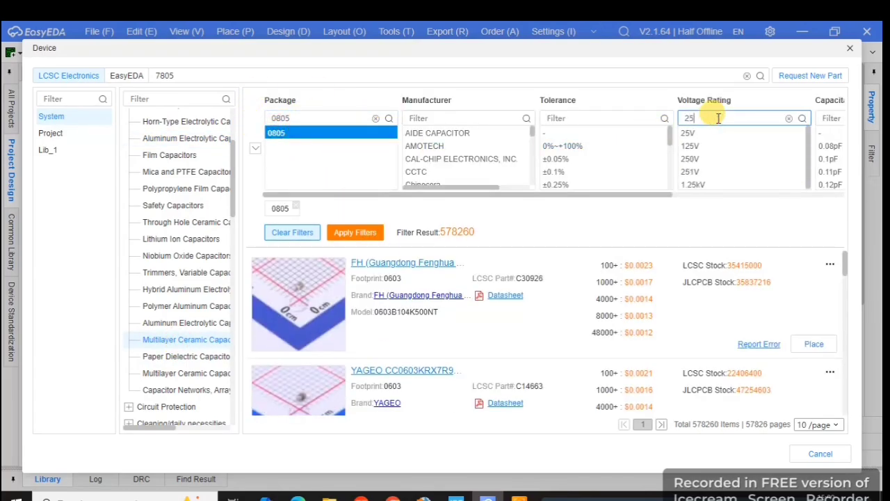
left_click(688, 133)
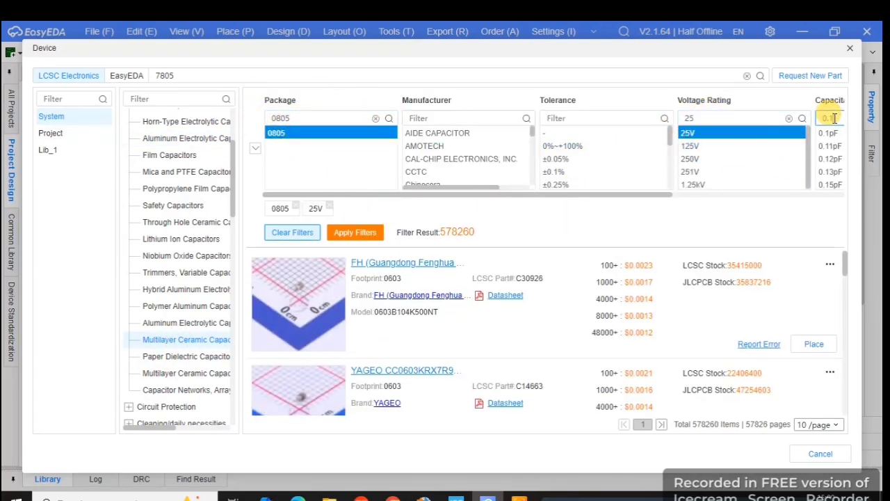
type("1u")
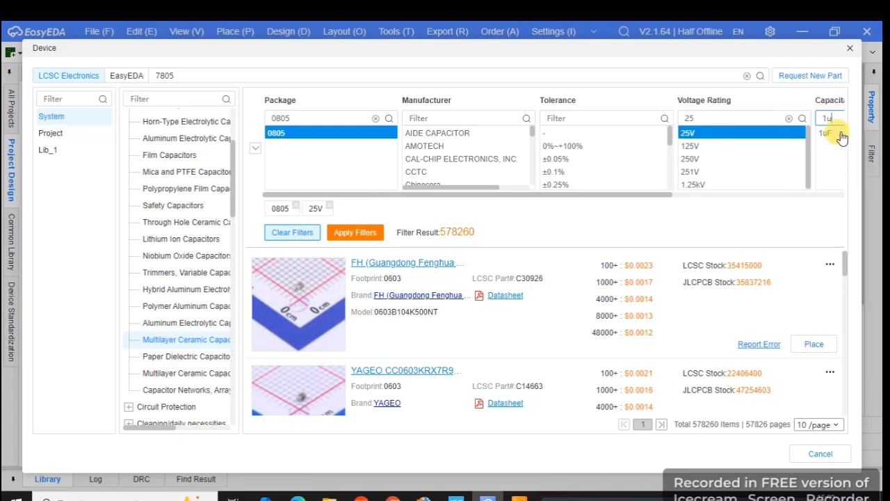
left_click(355, 233)
- Place the 1uF 0805 ceramic capacitor vertically beside C3 and wire it between the 7805's OUT node and the GND rail
left_click(810, 344)
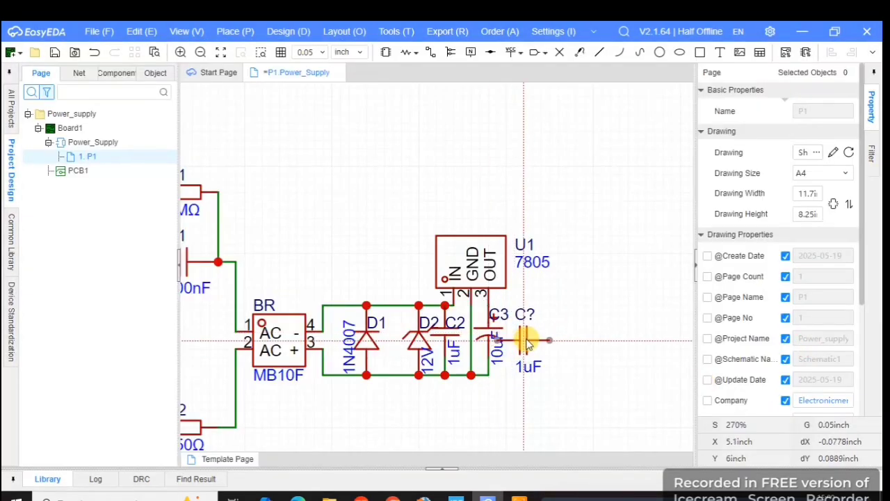
left_click(532, 341)
left_click(430, 52)
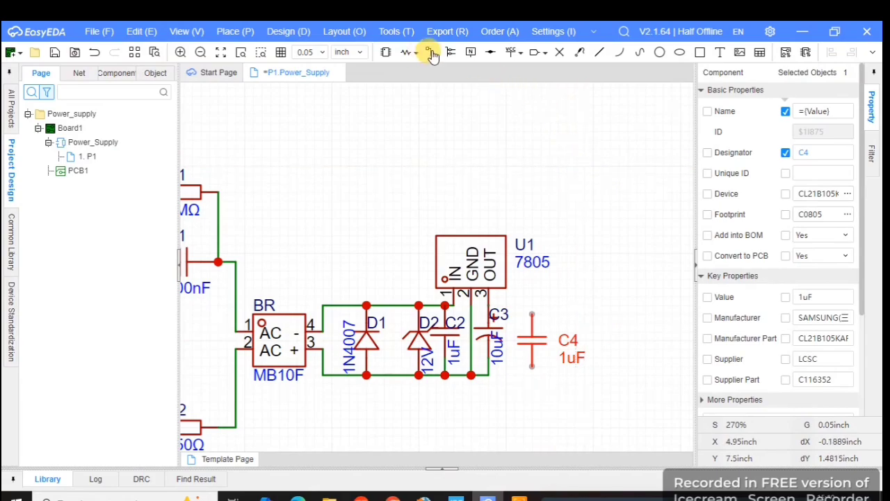
left_click(532, 313)
left_click(532, 366)
left_click(490, 375)
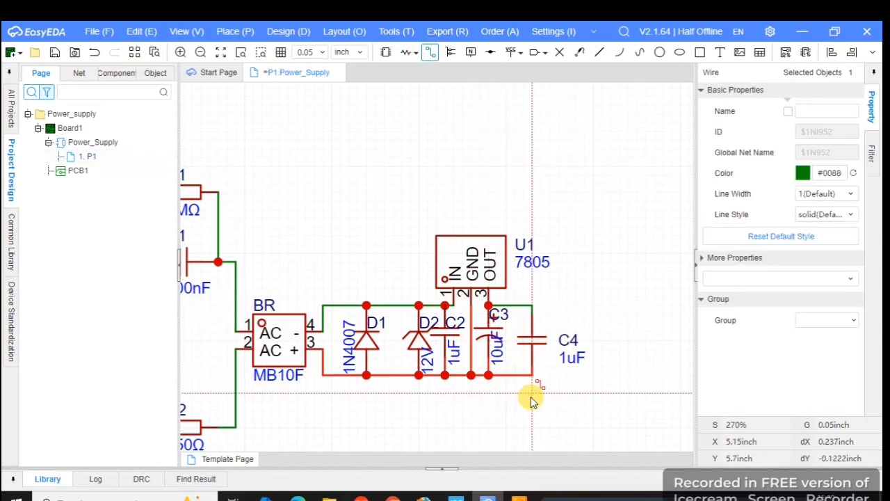
key("Escape")
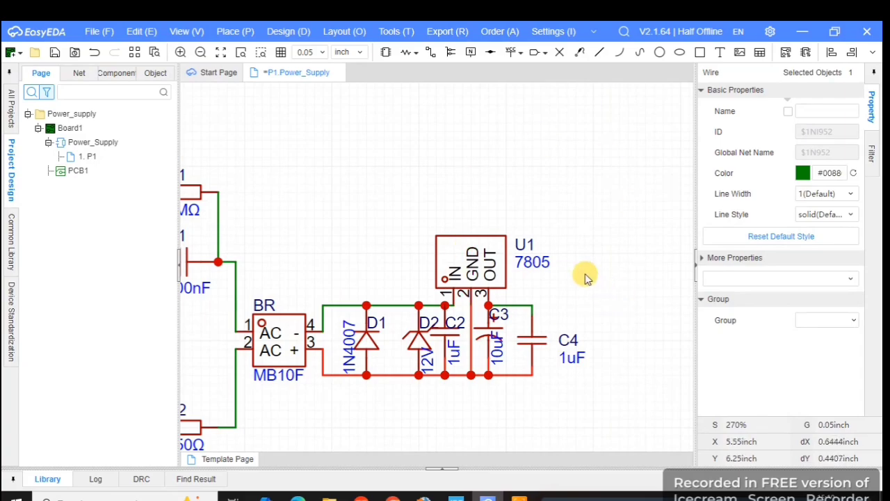
- Add a test point at C4's upper node, rename it +5V and move its label close to the probe symbol
left_click(591, 56)
left_click(534, 304)
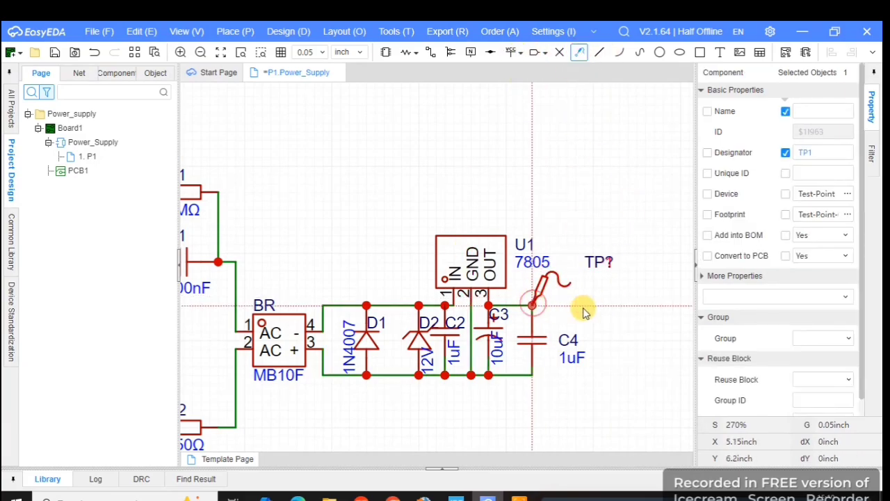
double_click(598, 263)
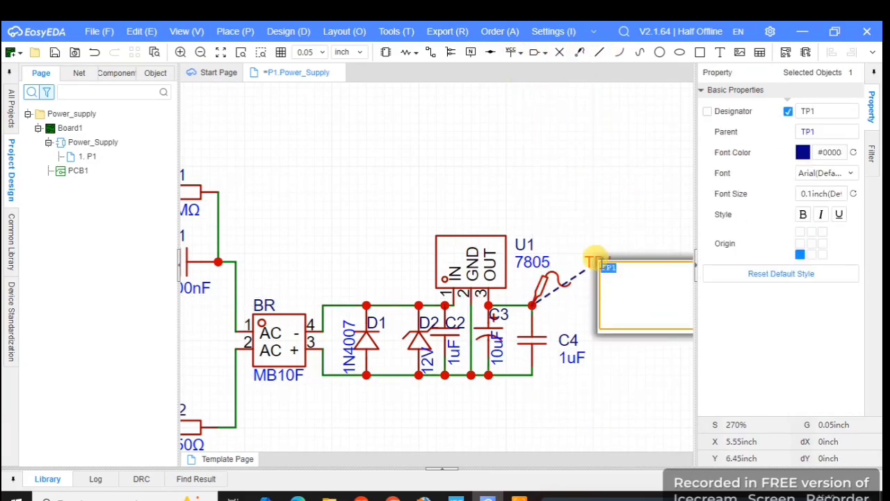
type("+5V")
left_click_drag(616, 257, 570, 300)
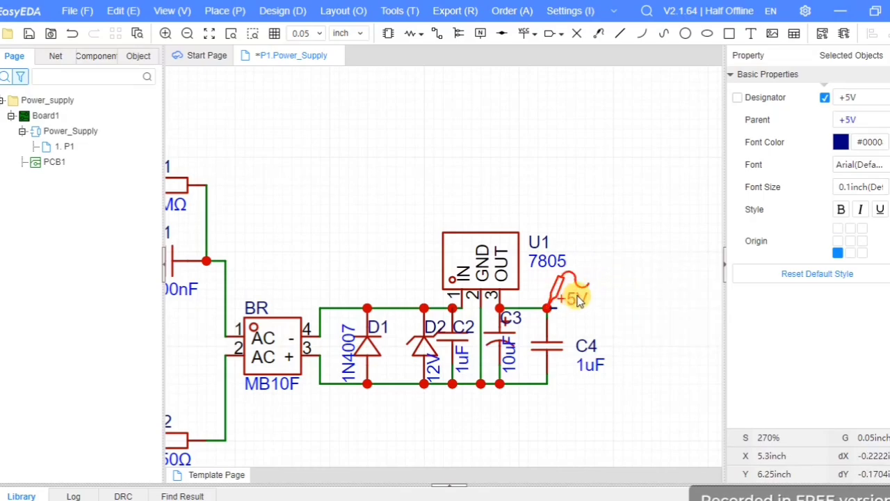
left_click(648, 227)
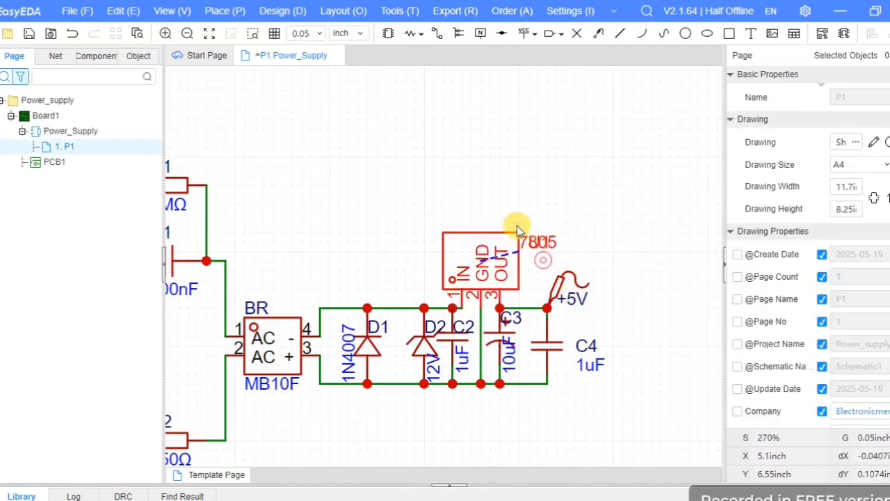
- Move the regulator's 7805 value above its symbol, set its U1 designator vertically beside it, and save the schematic
left_click_drag(538, 241, 434, 274)
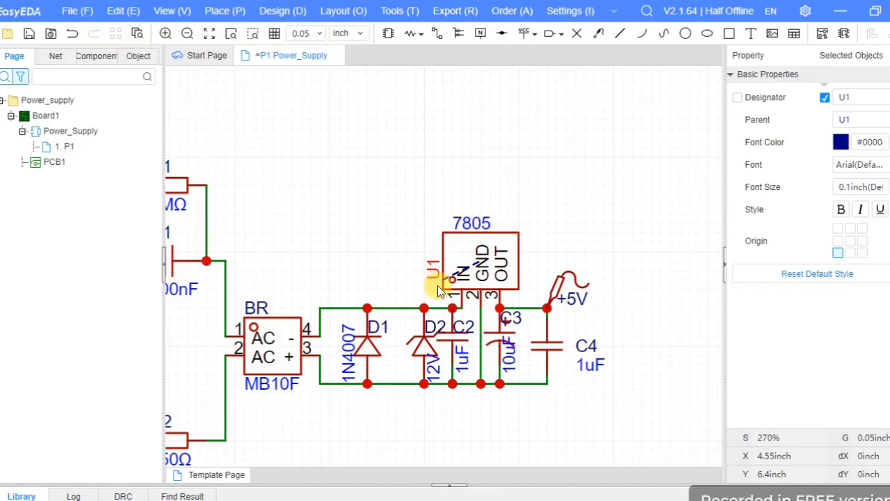
left_click(651, 306)
scroll(441, 385, "down", 5)
scroll(505, 341, "up", 3)
scroll(410, 376, "down", 1)
scroll(460, 295, "down", 1)
scroll(461, 296, "up", 2)
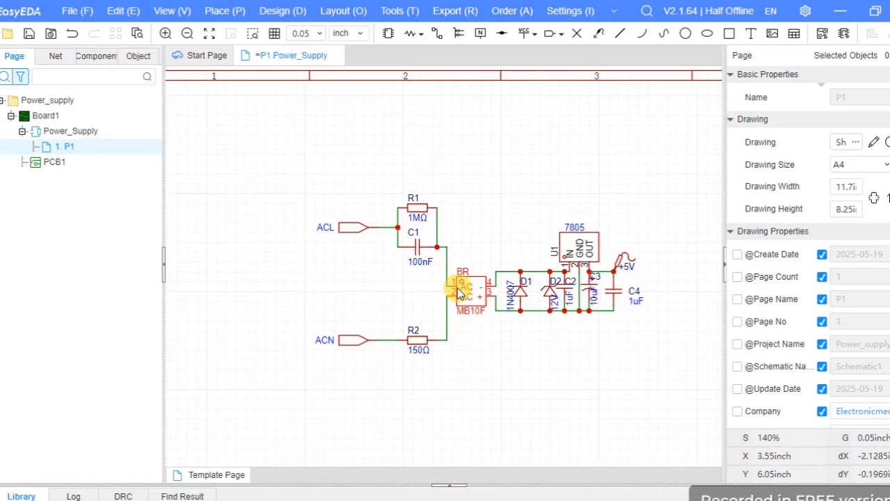
key("ctrl+s")
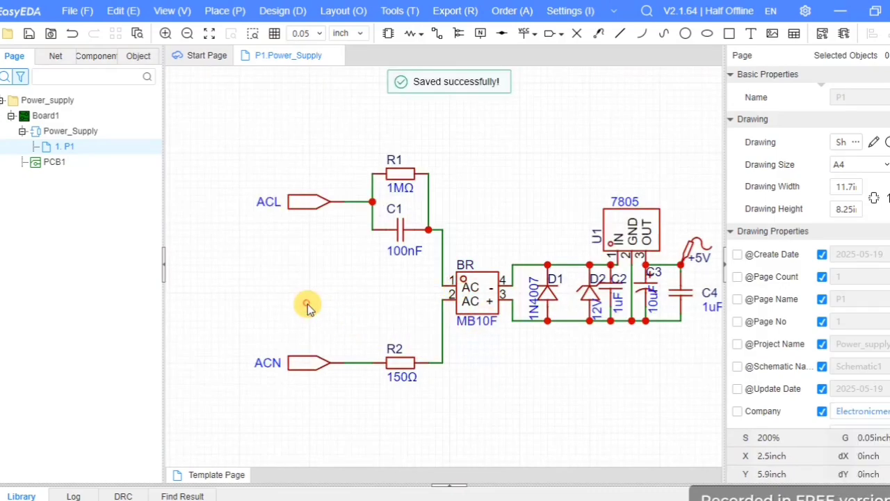
scroll(533, 354, "down", 1)
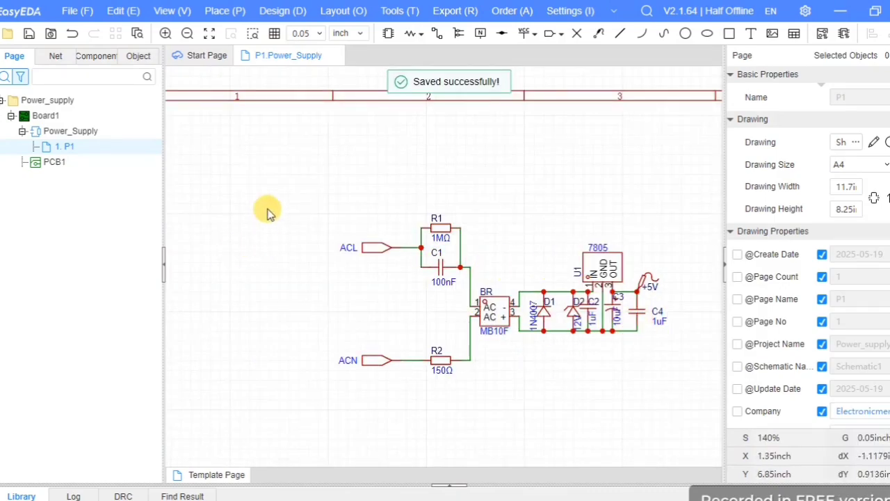
- Open PCB1 and draw a rectangular board outline about 69 mm wide and 60 mm high around the origin
double_click(50, 163)
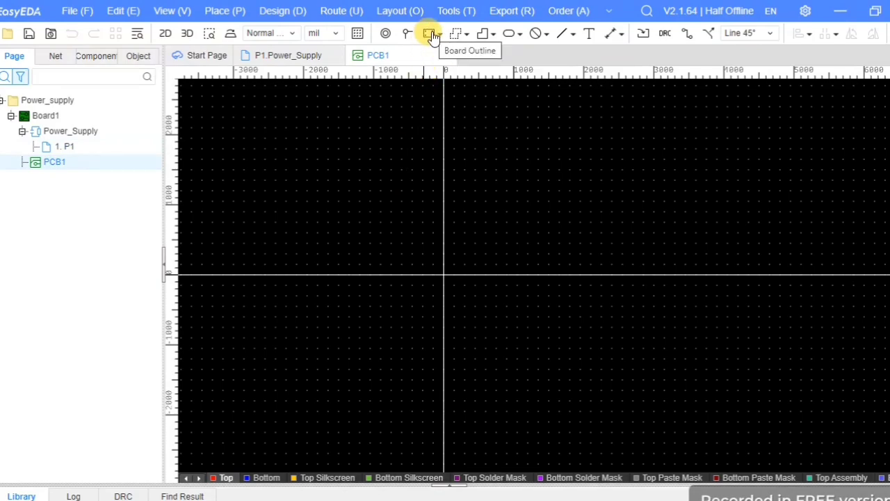
left_click(429, 34)
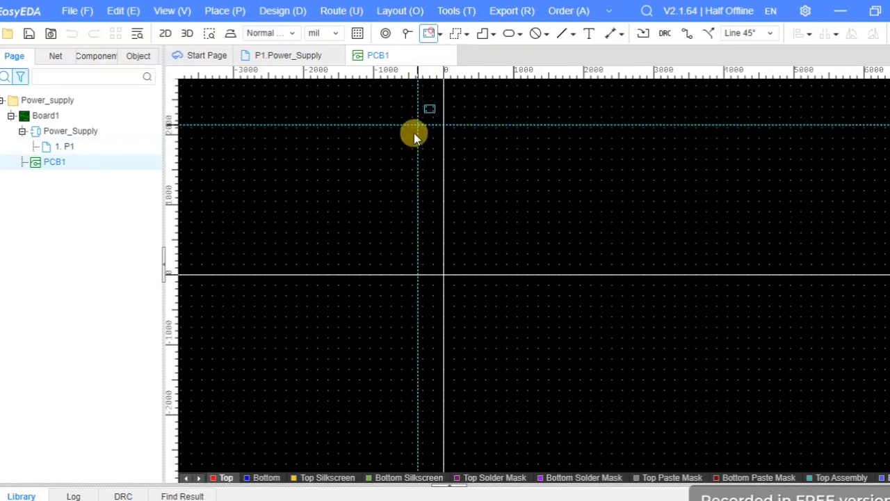
left_click(360, 190)
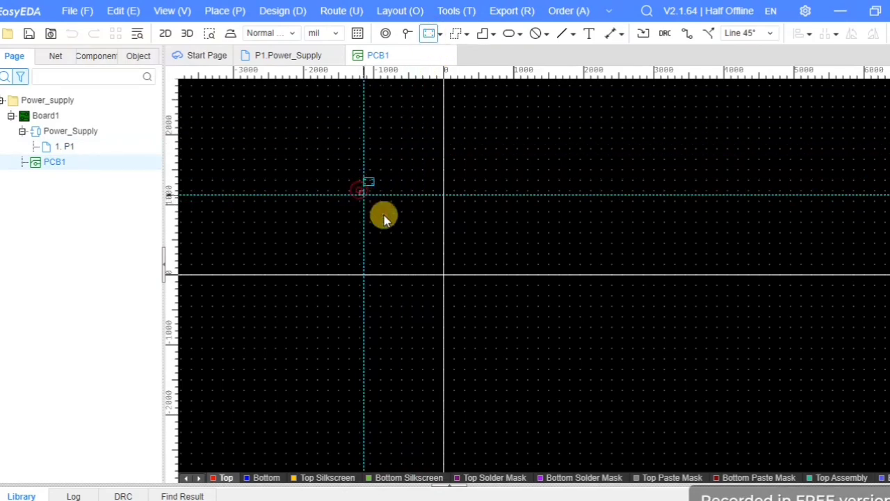
left_click(551, 357)
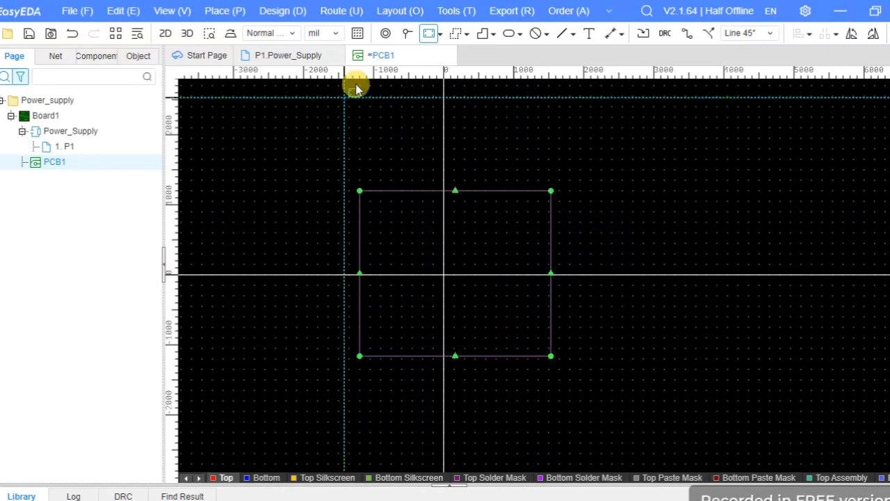
right_click(649, 221)
- Switch the PCB units to mm and add a length dimension across the board outline's upper edge
left_click(333, 34)
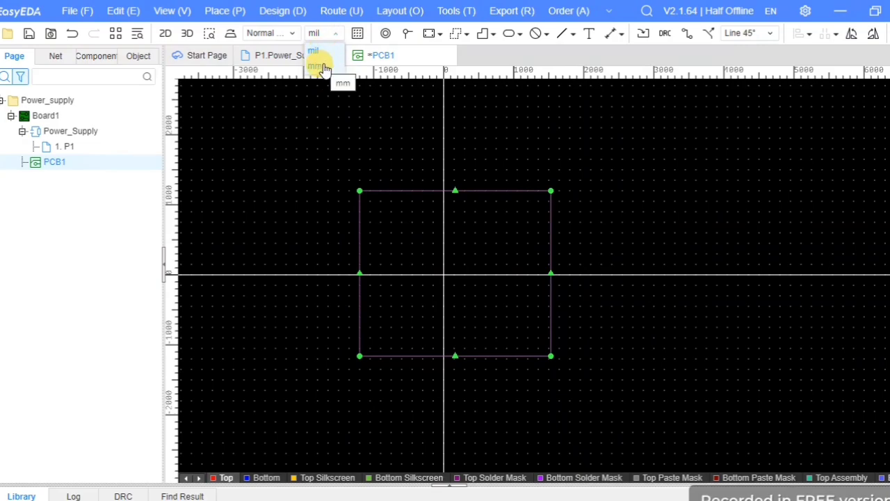
left_click(317, 67)
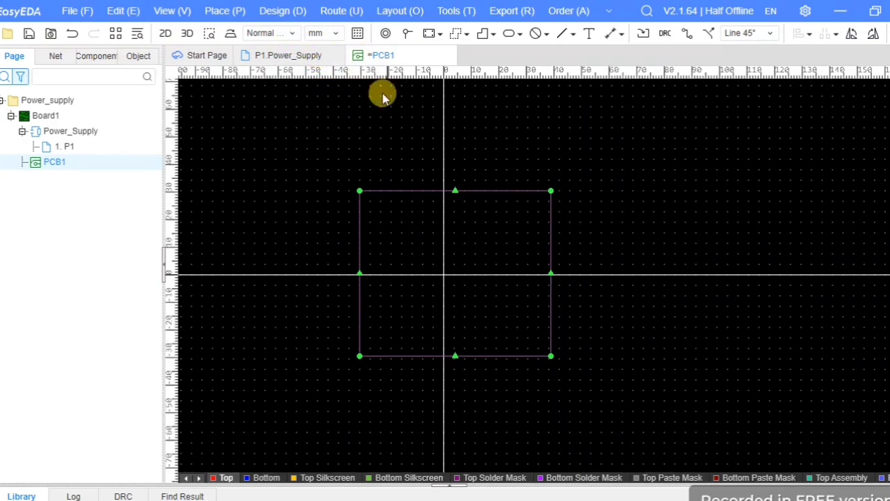
left_click(609, 35)
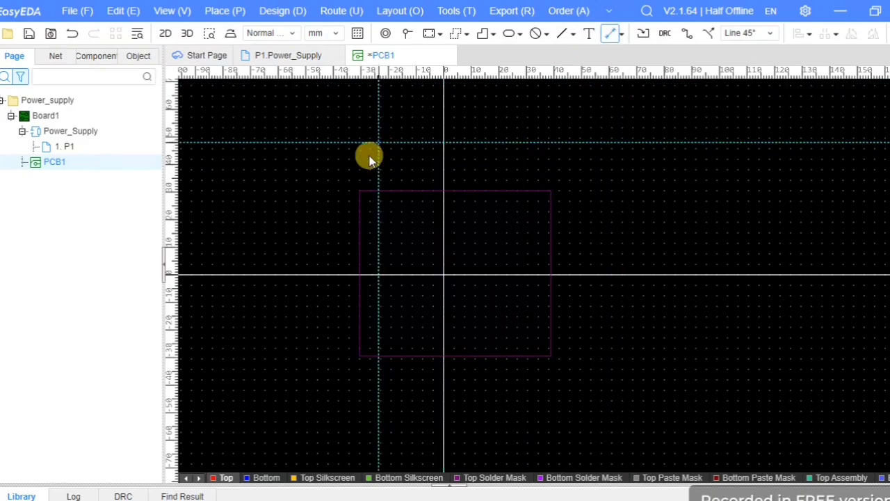
scroll(357, 195, "up", 5)
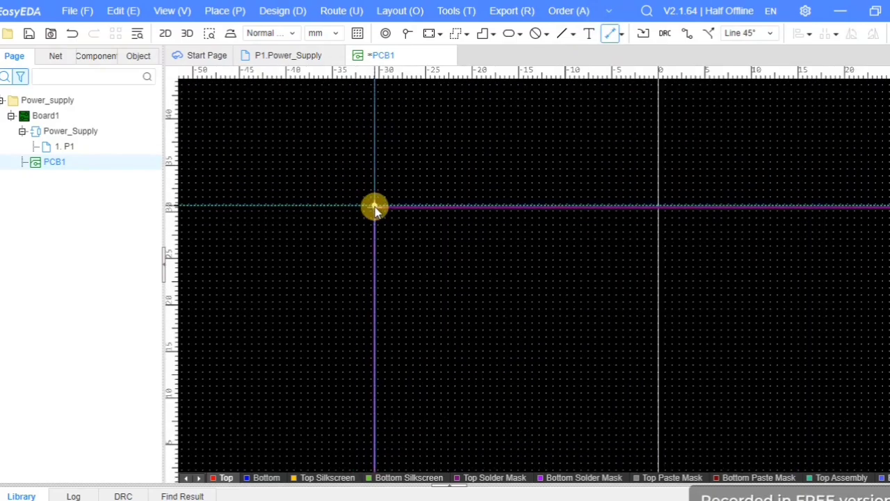
left_click(374, 211)
scroll(381, 205, "down", 3)
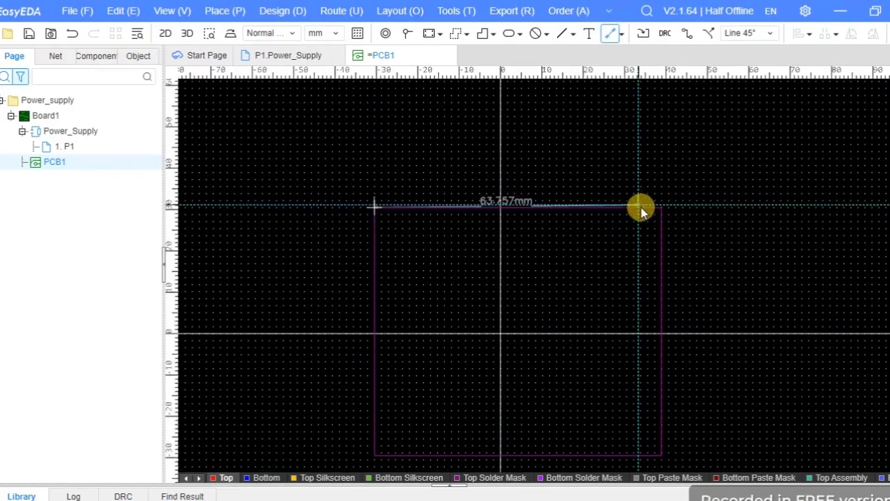
scroll(667, 206, "up", 3)
left_click(620, 209)
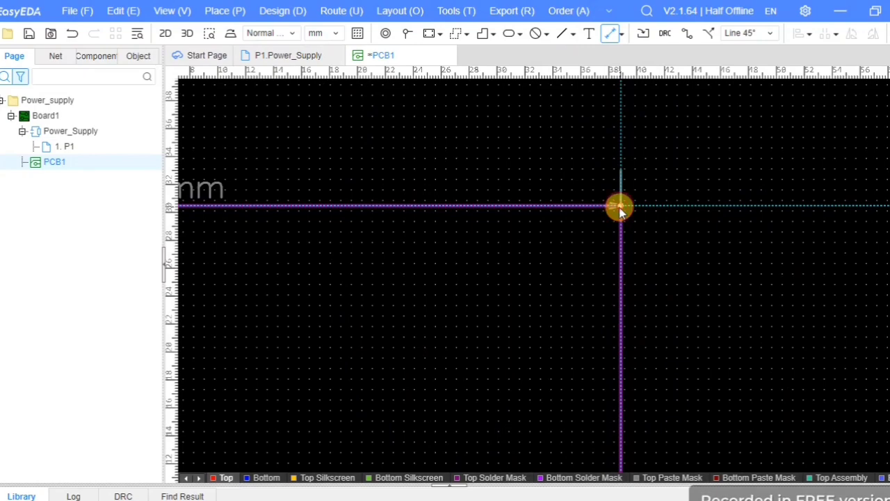
scroll(621, 209, "down", 3)
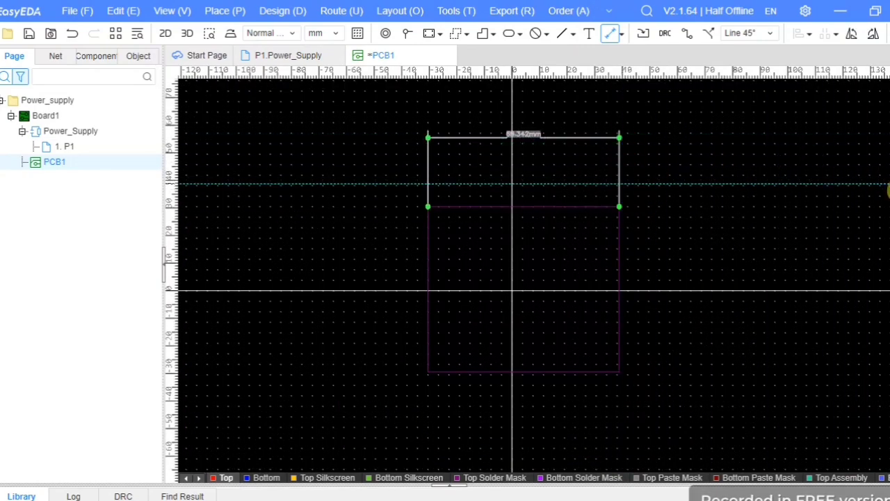
- Set the length of the upper edge's dimension to 50 mm
scroll(528, 135, "up", 3)
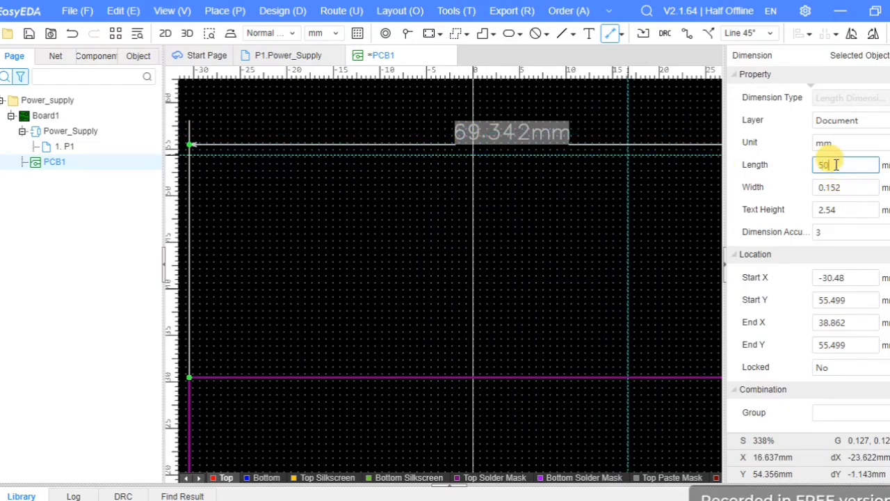
key("Return")
scroll(700, 407, "down", 3)
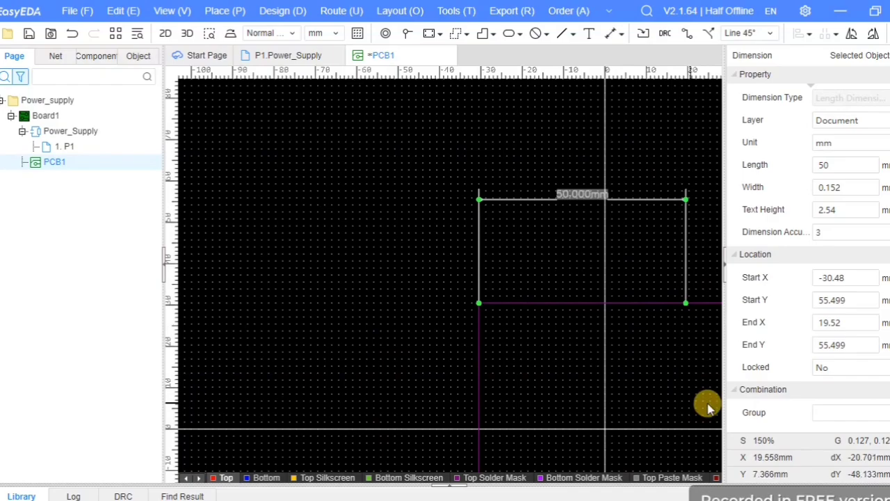
- Narrow the board outline to about 50 mm by bringing its upper-right corner to the dimension's end
scroll(258, 264, "down", 1)
left_click(591, 310)
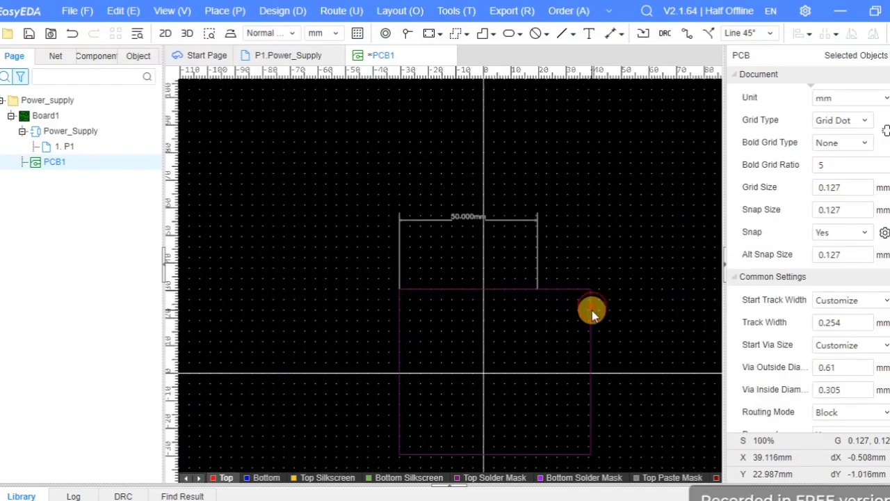
left_click(590, 316)
left_click_drag(590, 289, 538, 289)
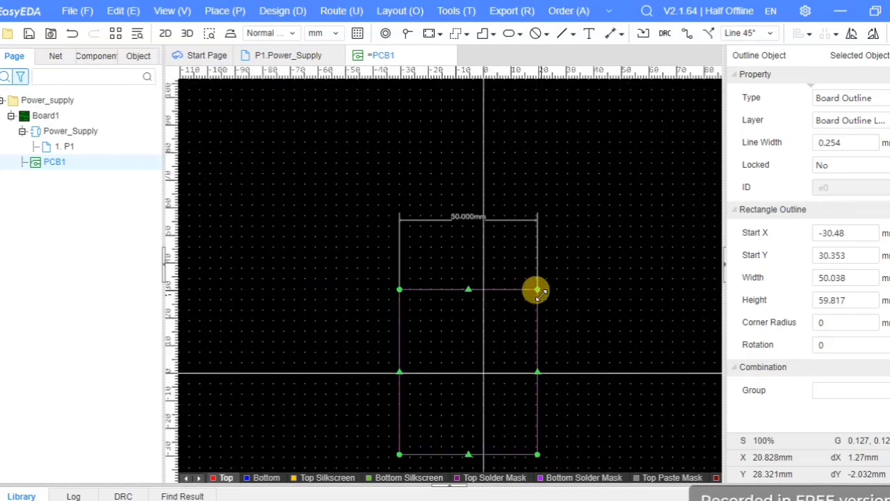
- Add a vertical length dimension along the outline's left edge, starting at its upper-left corner and ending partway down
left_click(610, 33)
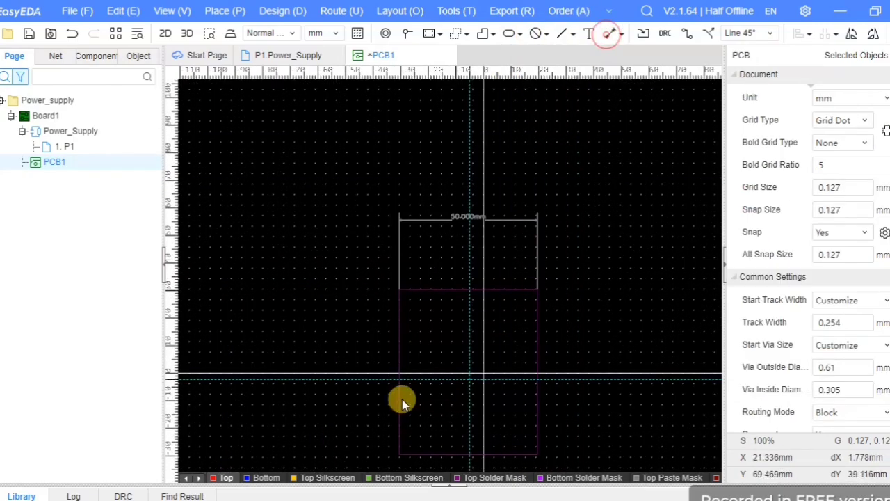
scroll(399, 289, "up", 5)
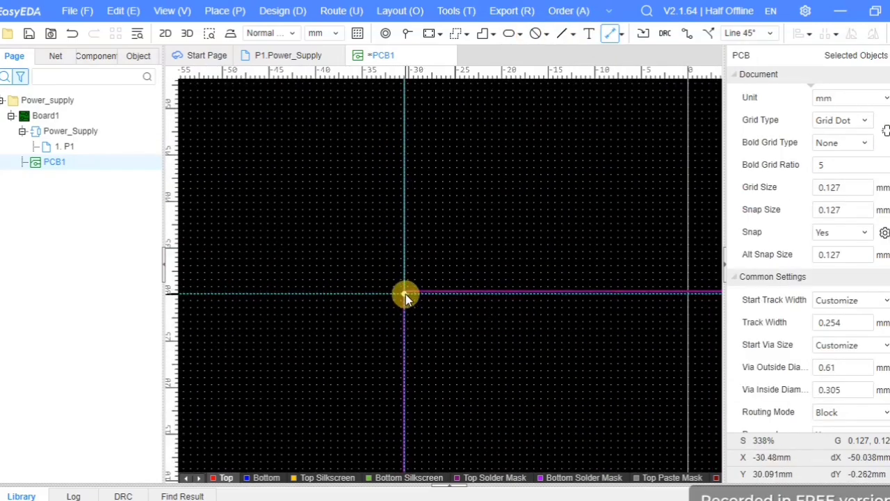
left_click(403, 291)
scroll(402, 291, "down", 1)
scroll(403, 292, "down", 8)
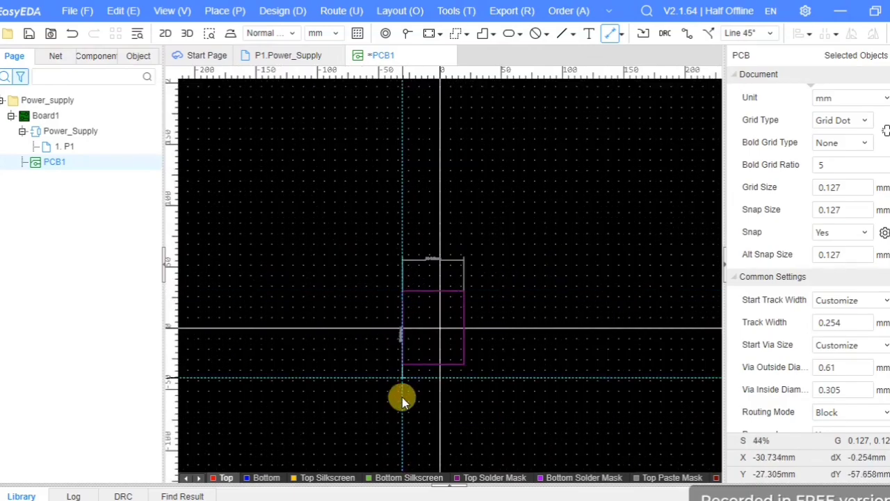
scroll(405, 351, "up", 5)
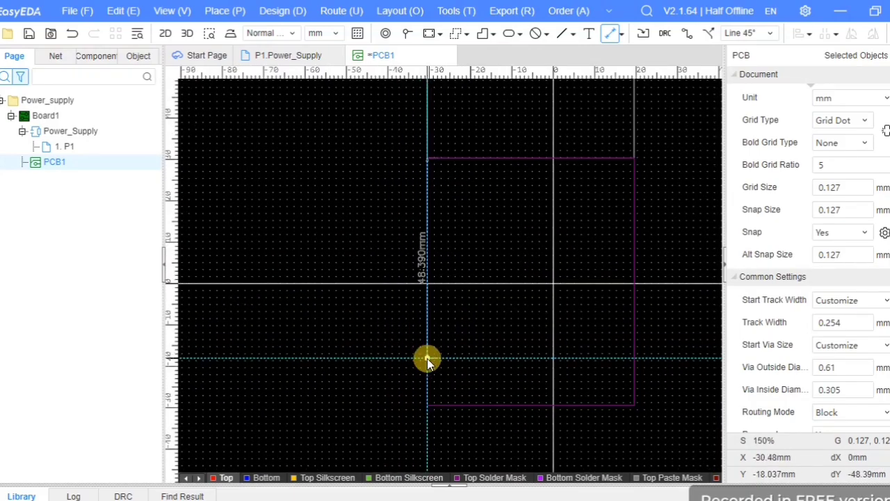
scroll(427, 358, "up", 6)
left_click(426, 358)
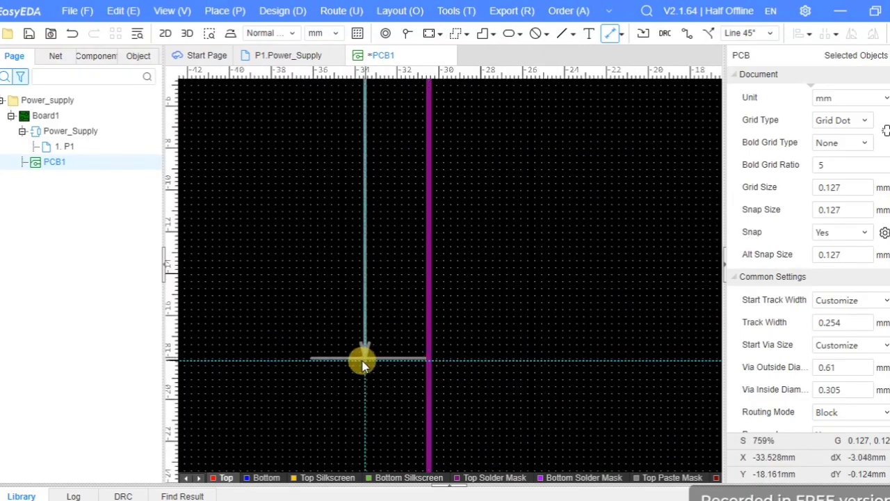
left_click(268, 358)
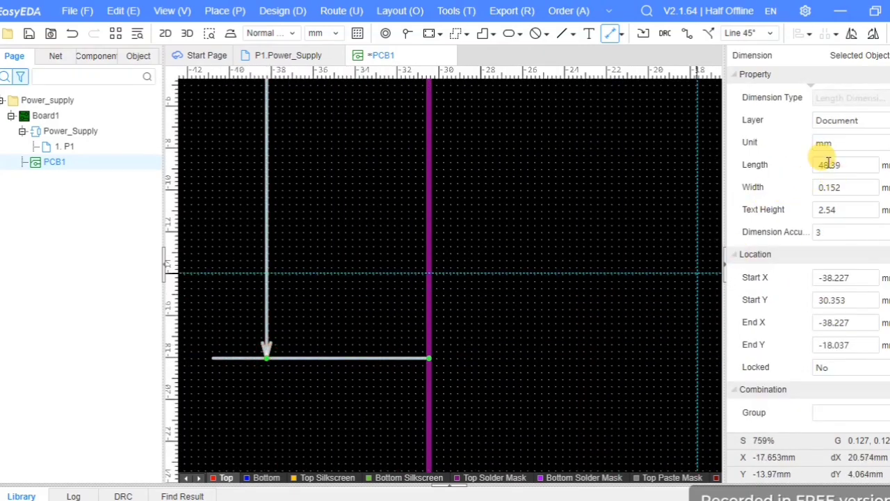
- Set the length of the left edge's vertical dimension to 50 mm
left_click(827, 164)
type("50")
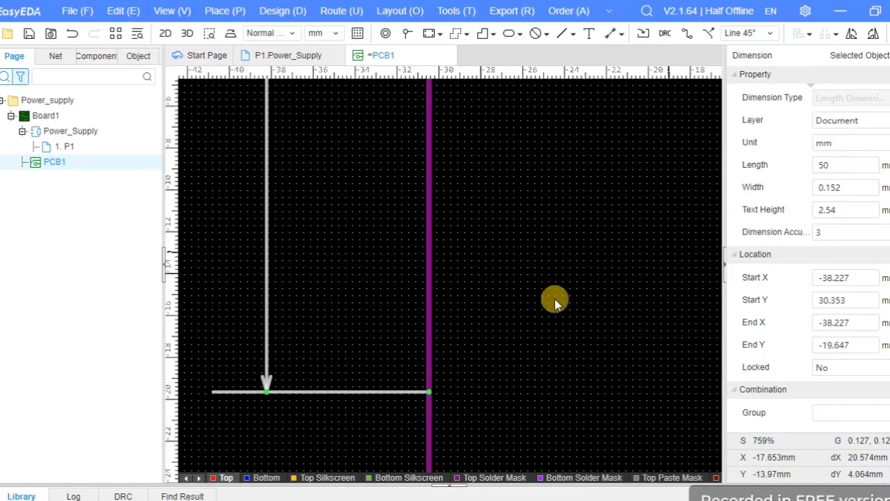
scroll(557, 306, "down", 3)
scroll(377, 217, "down", 2)
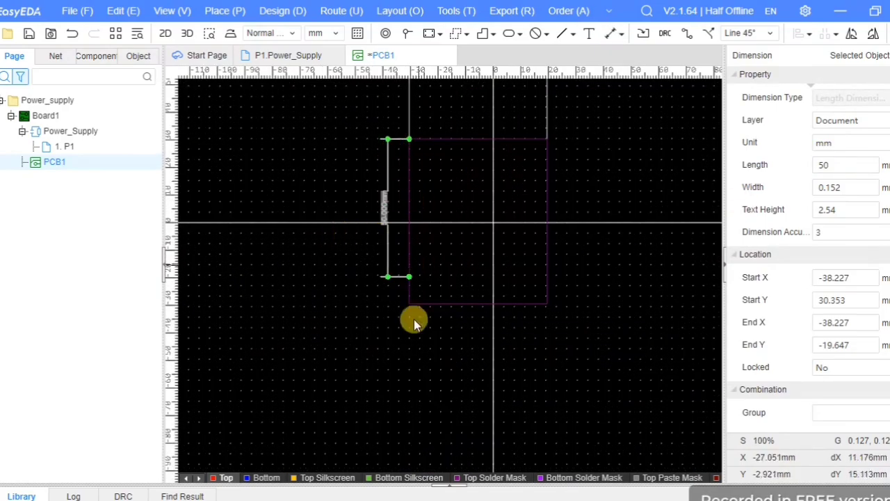
left_click(443, 302)
left_click_drag(444, 303, 444, 279)
scroll(459, 340, "down", 3)
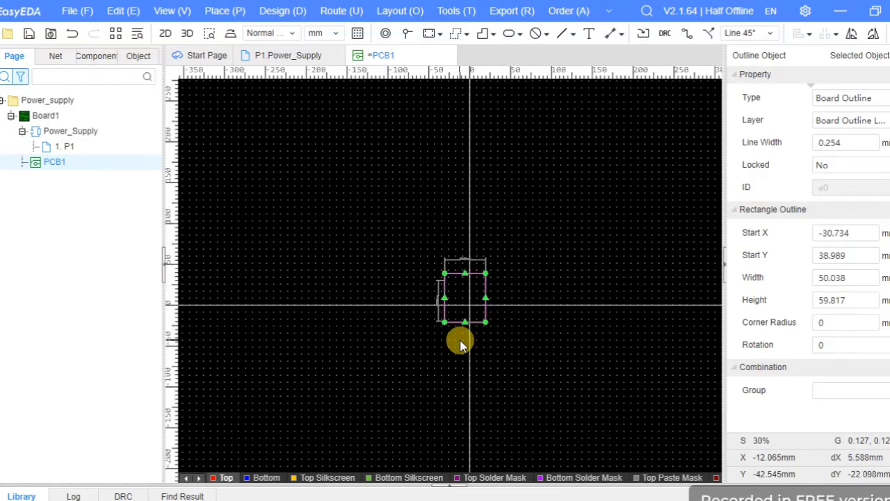
scroll(444, 293, "up", 4)
key("ctrl+z")
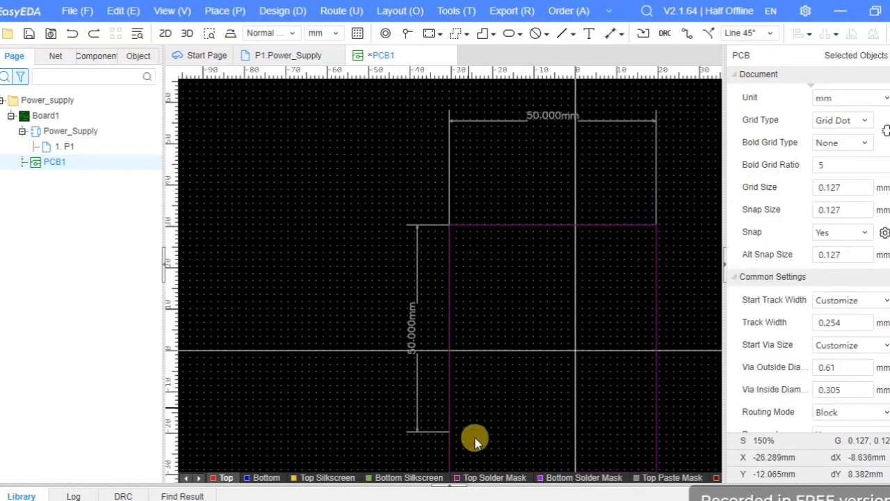
- Shorten the board outline to about 50 mm high by raising its lower edge to the end of the vertical dimension
scroll(520, 373, "down", 2)
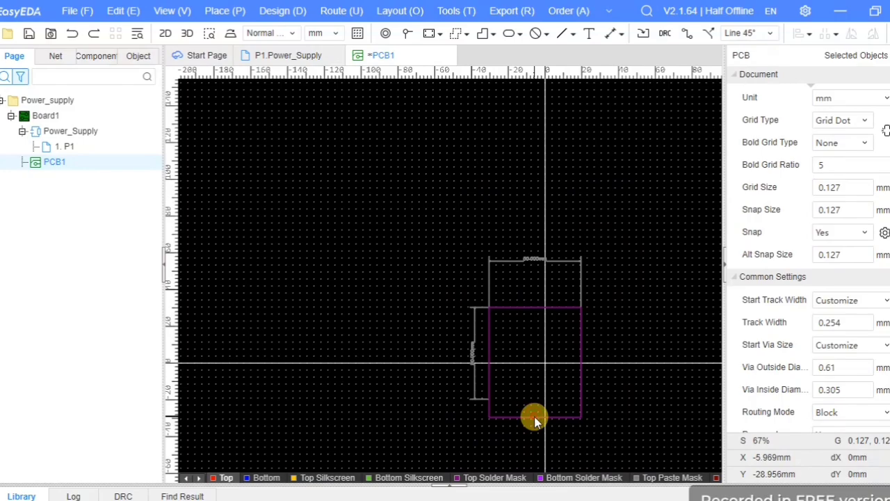
left_click(534, 416)
left_click_drag(534, 417, 533, 407)
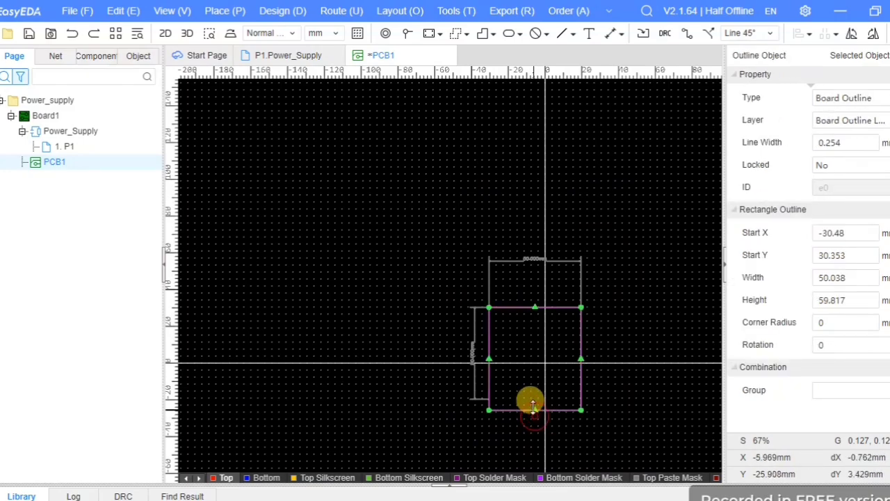
scroll(473, 414, "up", 5)
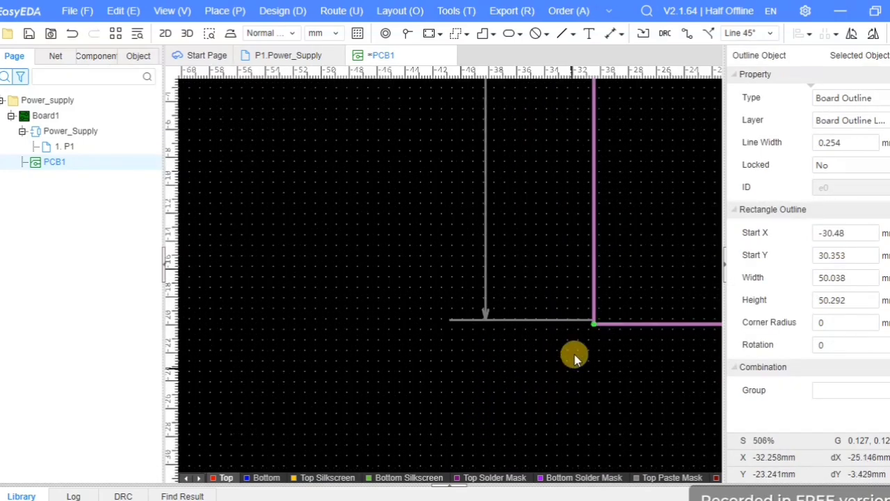
scroll(429, 351, "down", 2)
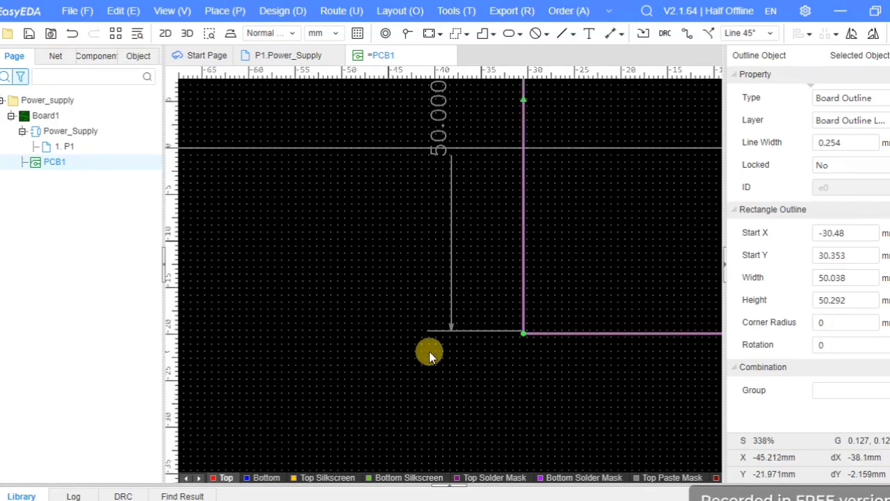
left_click_drag(631, 333, 631, 328)
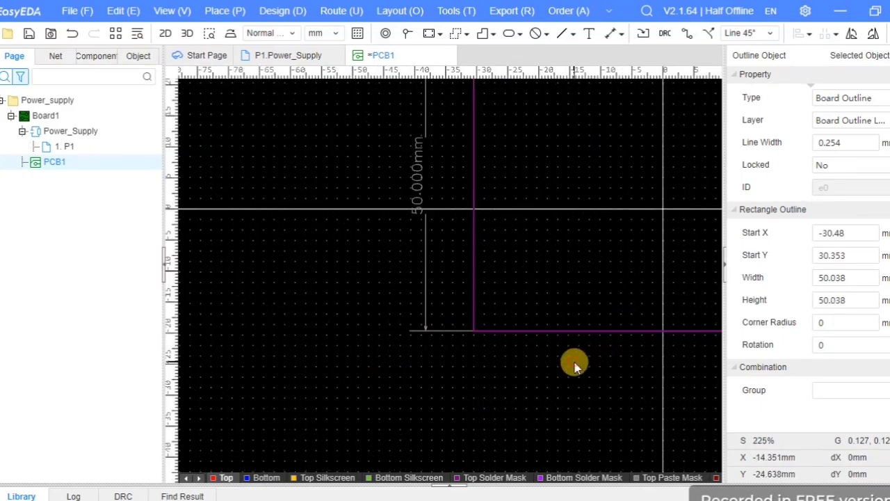
left_click(414, 367)
- Select the board outline with both dimensions and set their Start X and Start Y to 0
scroll(415, 367, "down", 3)
left_click_drag(371, 179, 625, 404)
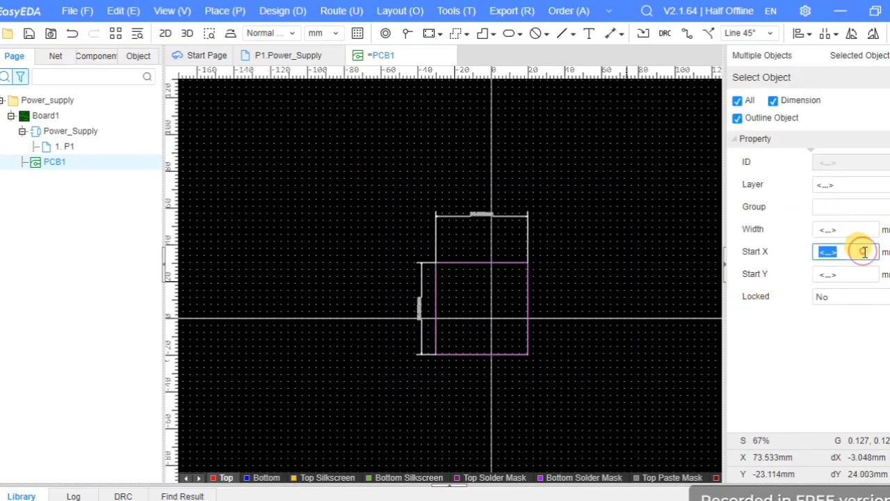
key("Return")
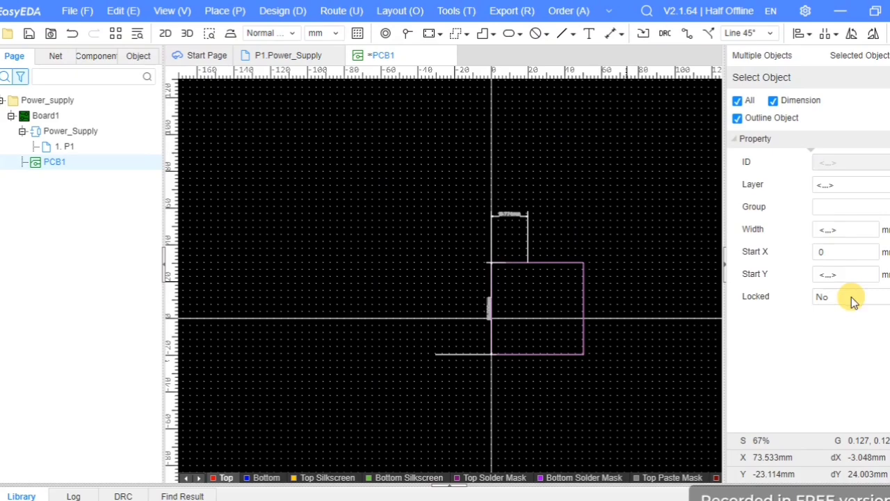
type("0")
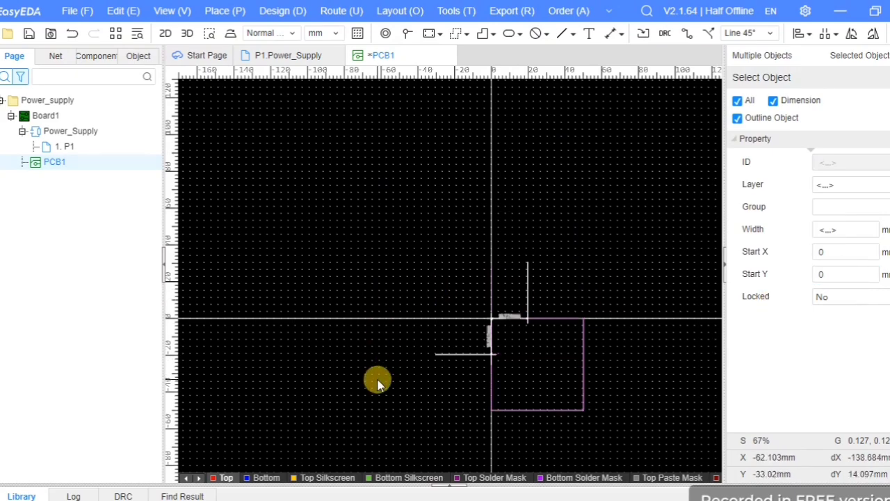
left_click(870, 303)
left_click(844, 312)
left_click(595, 397)
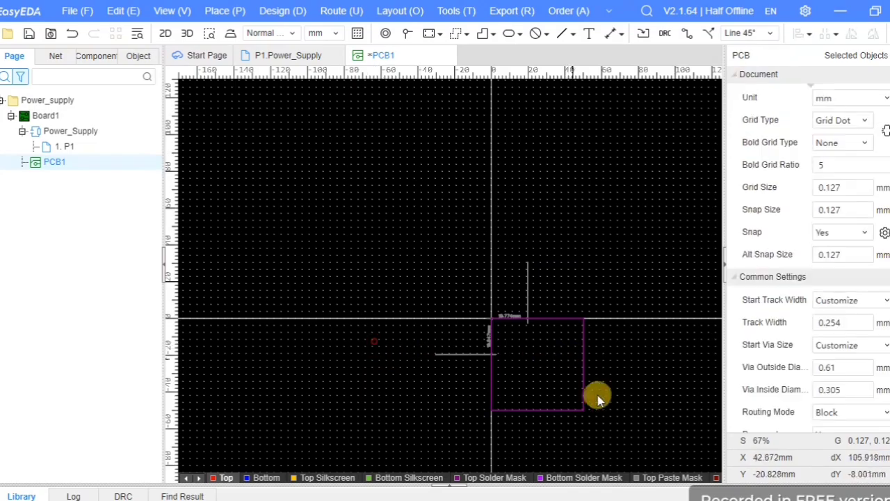
- Apply the schematic import changes to add all listed components, C1 through +5V, to the PCB
scroll(587, 398, "up", 3)
scroll(588, 391, "down", 1)
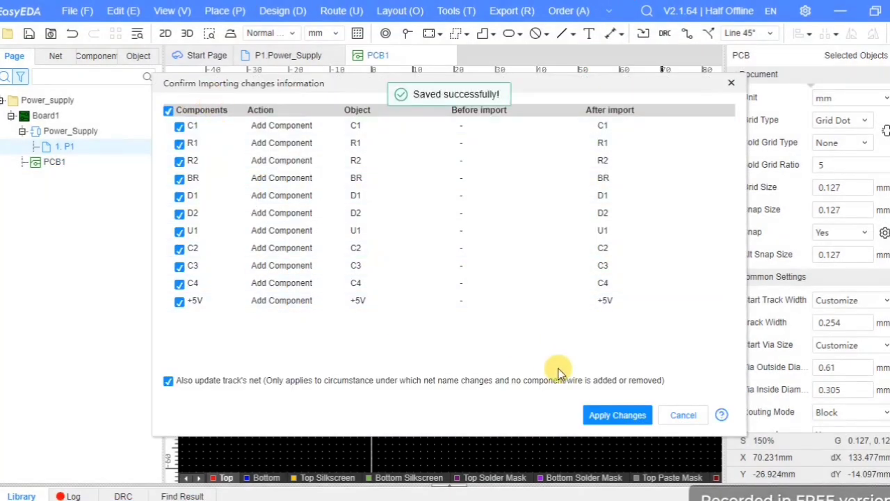
left_click(592, 415)
scroll(468, 201, "down", 2)
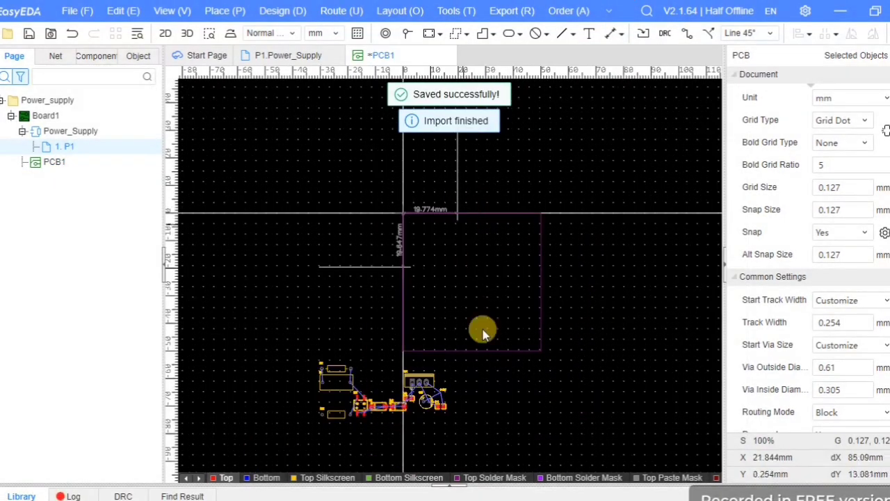
- Move all the imported components together from below the board into the upper part of the outline
left_click_drag(302, 350, 479, 441)
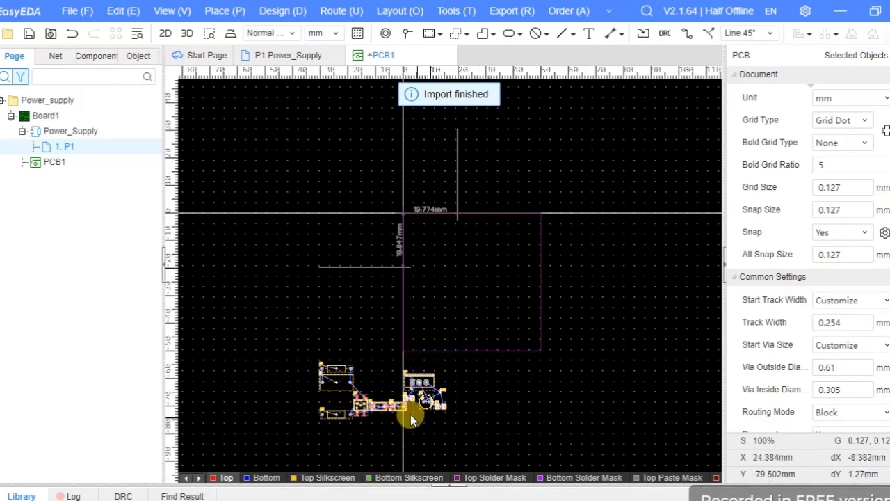
left_click_drag(400, 401, 489, 266)
left_click_drag(290, 354, 488, 445)
left_click_drag(356, 403, 447, 256)
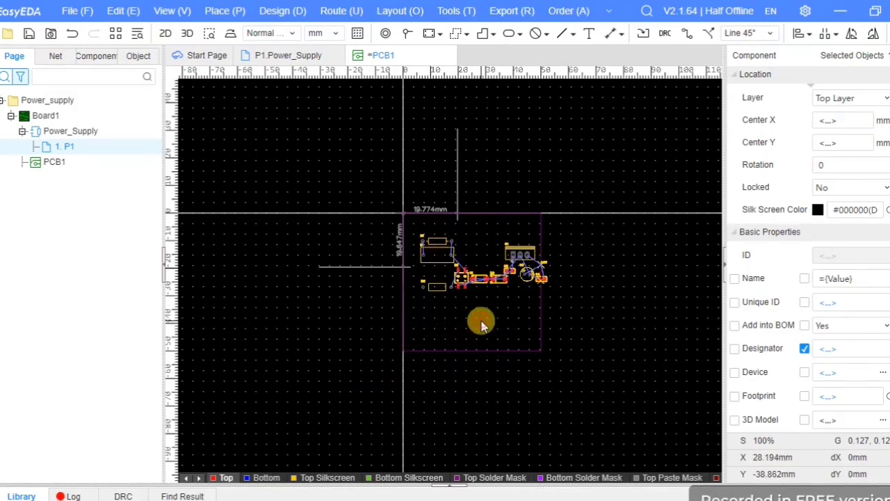
left_click(497, 306)
- Put the bridge rectifier BR and diode D1 on the bottom layer
scroll(507, 298, "up", 6)
left_click(367, 237)
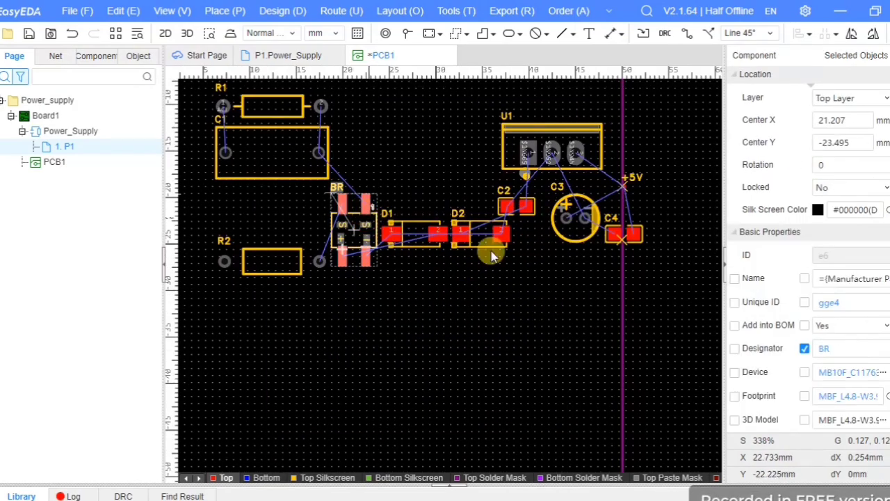
left_click(867, 101)
left_click(839, 133)
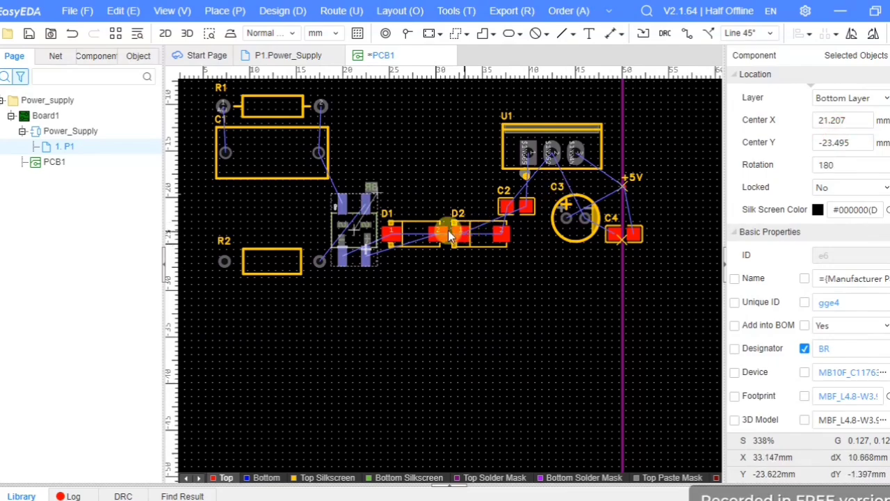
left_click(411, 229)
left_click(869, 97)
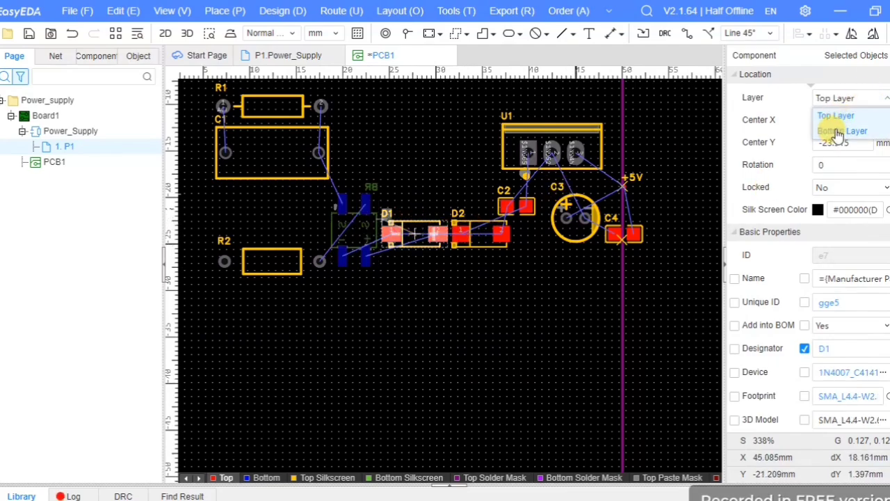
left_click(834, 132)
left_click(497, 241)
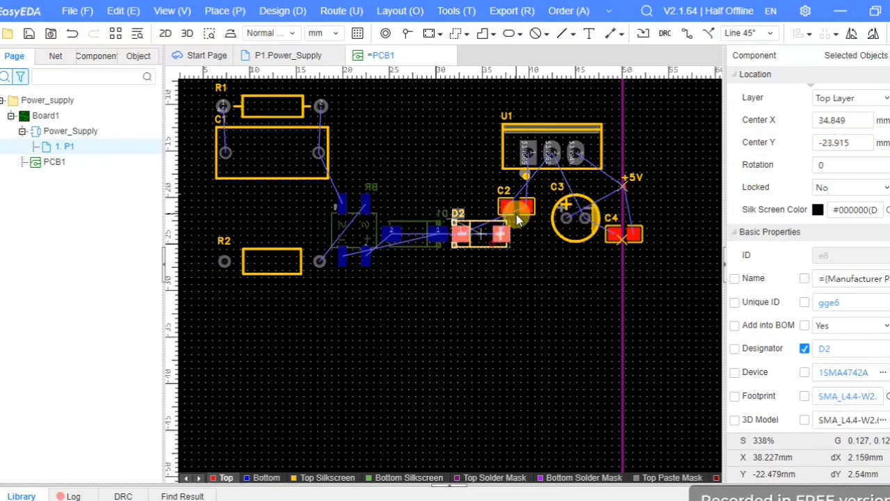
left_click(616, 235, "ctrl")
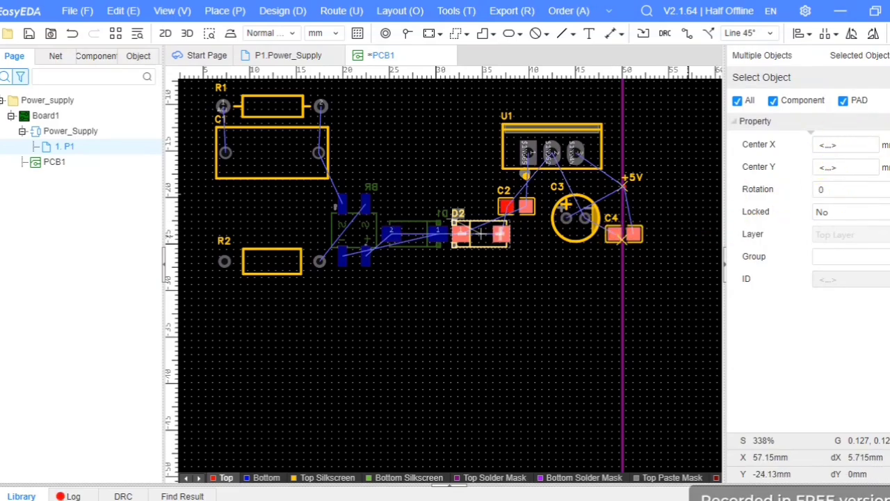
left_click(889, 103)
left_click(779, 226)
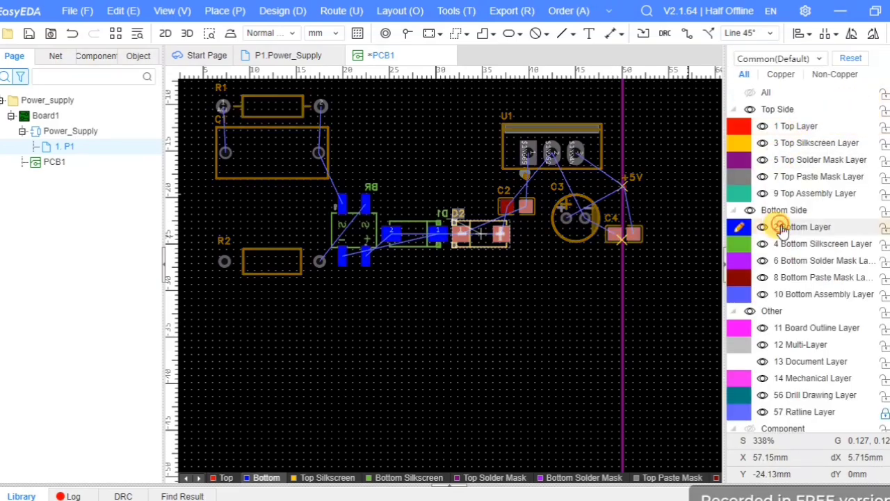
left_click(772, 126)
left_click(501, 236)
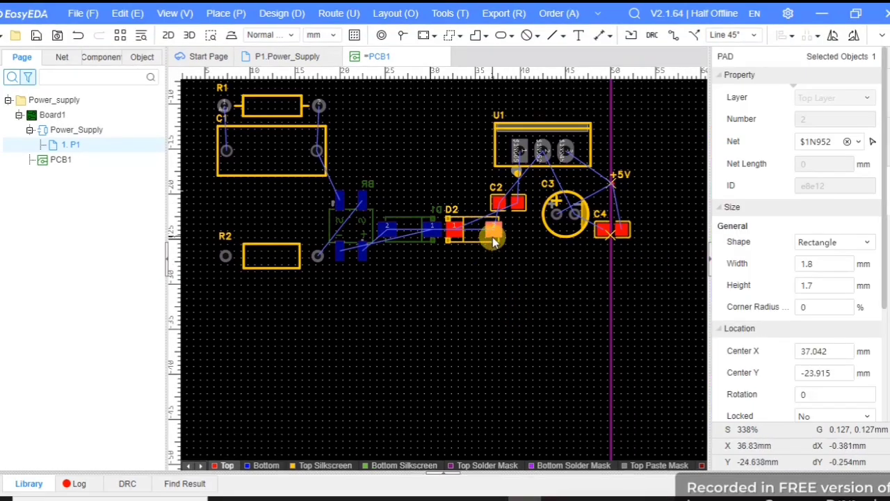
- Put diode D2 and capacitor C2 on the bottom layer
left_click(480, 243)
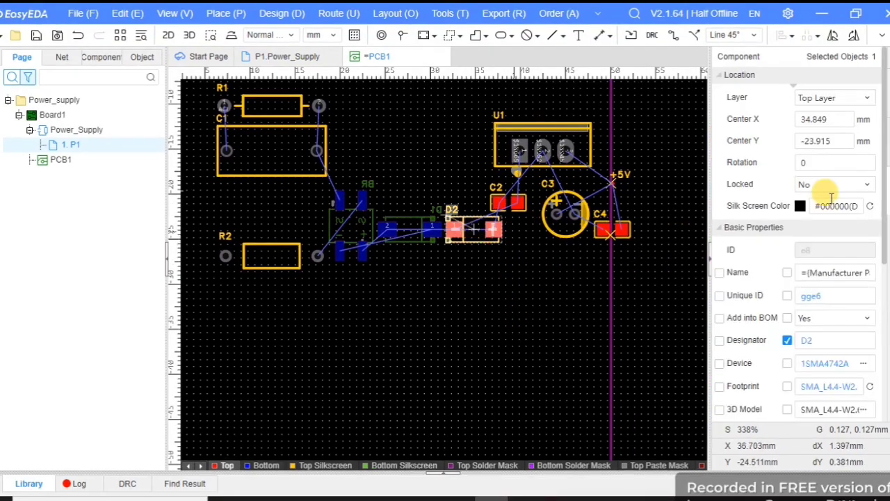
left_click(833, 98)
left_click(824, 130)
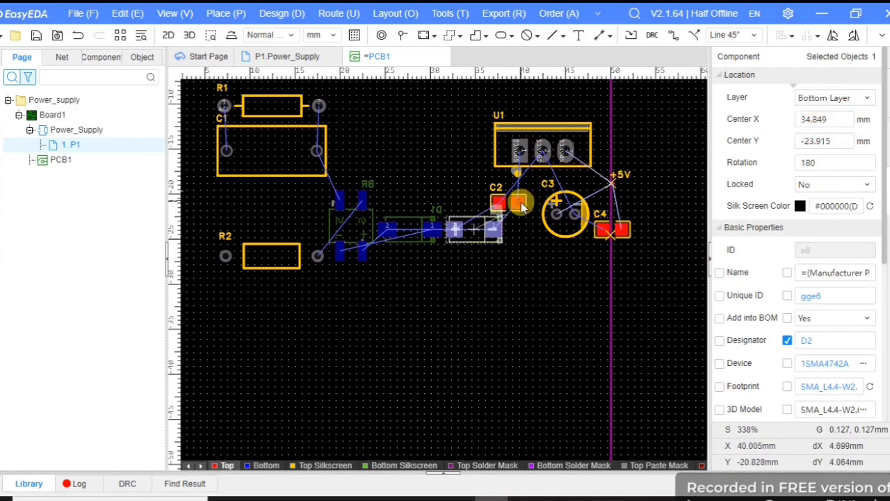
left_click(519, 203)
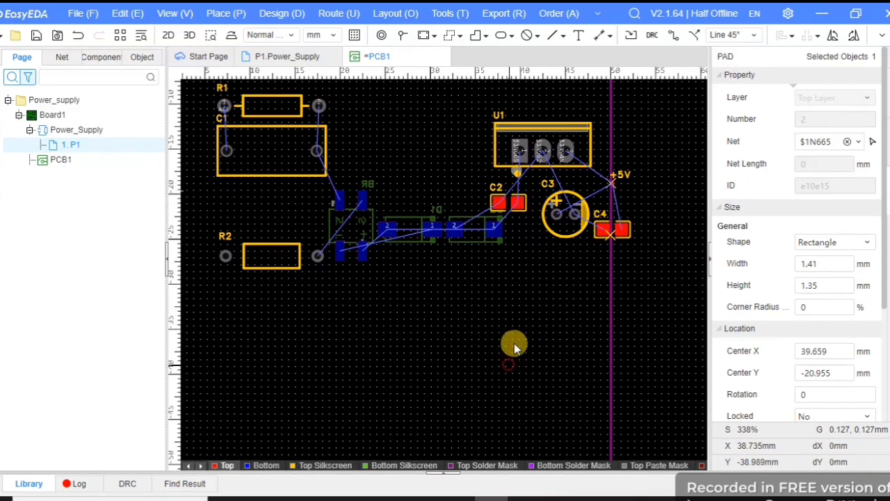
left_click(508, 368)
left_click(519, 206)
scroll(518, 203, "up", 8)
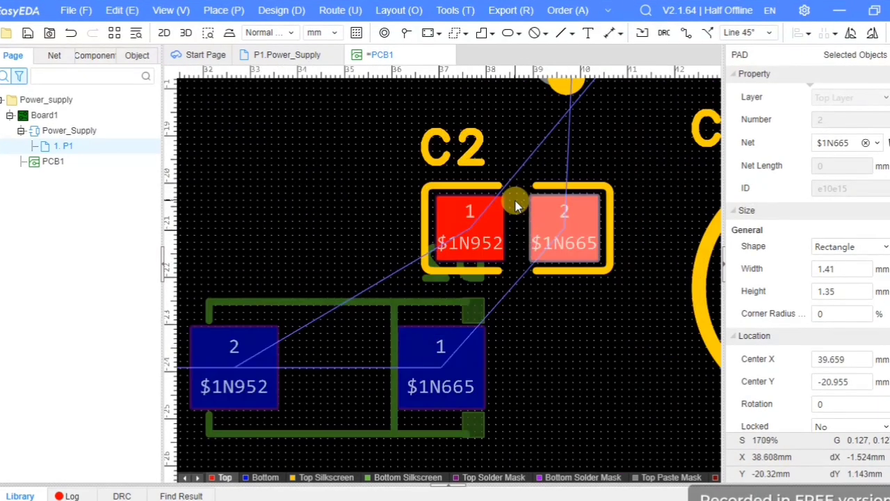
left_click(467, 230)
left_click(486, 185)
left_click(850, 97)
left_click(838, 130)
- Put capacitor C4 on the bottom layer and move it off the board's right edge to a spot below C2
scroll(516, 292, "down", 6)
left_click(664, 313)
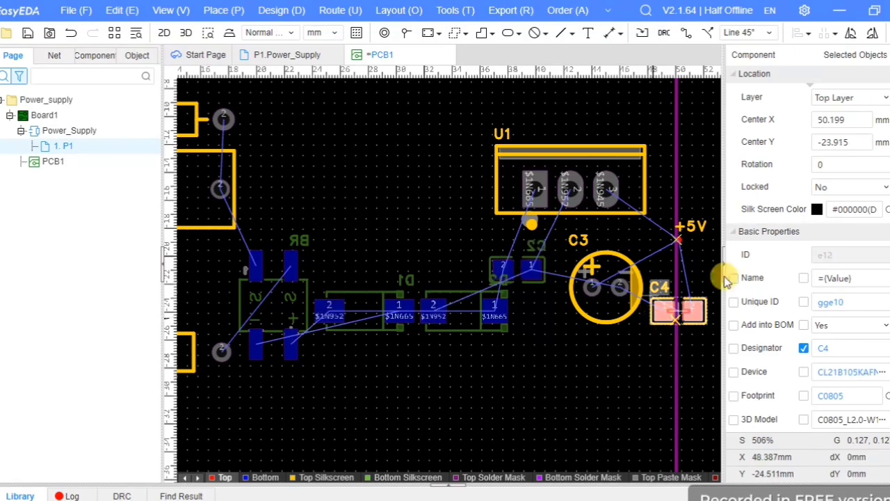
left_click(850, 98)
left_click(838, 132)
left_click_drag(660, 320, 529, 362)
scroll(578, 351, "down", 2)
scroll(400, 344, "up", 5)
scroll(461, 356, "down", 4)
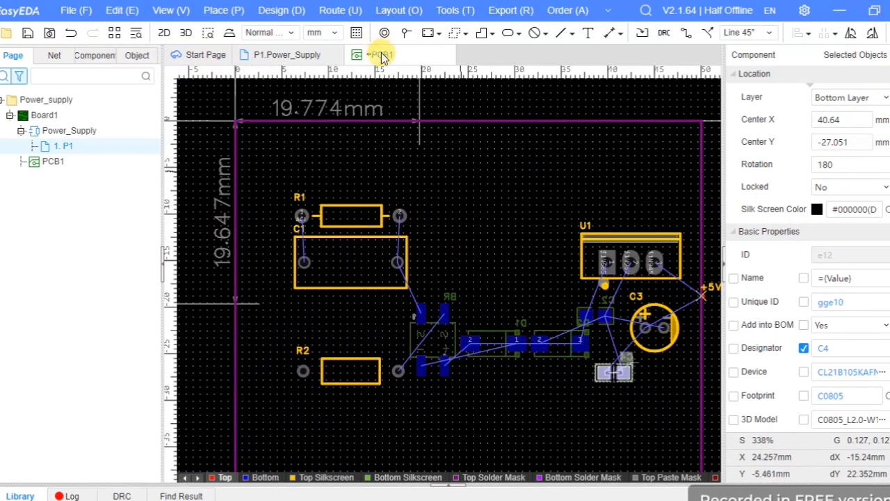
- Hide all ratlines on the PCB
left_click(341, 10)
mouse_move(338, 195)
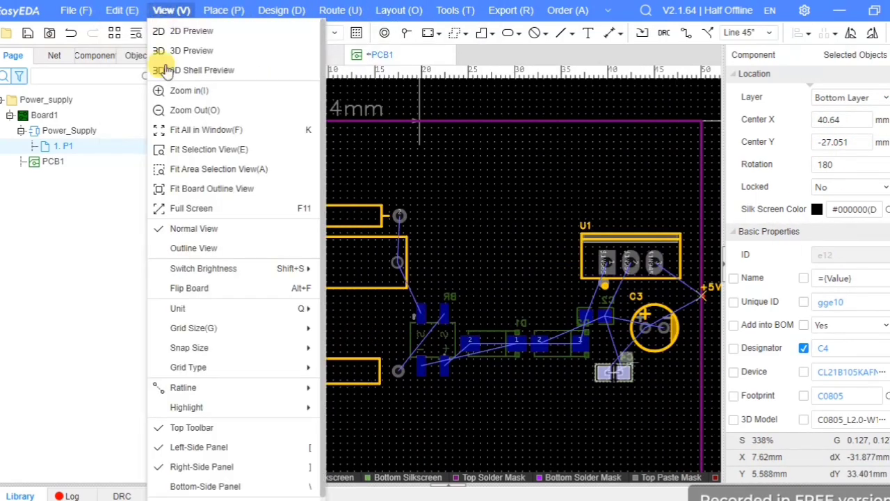
mouse_move(251, 391)
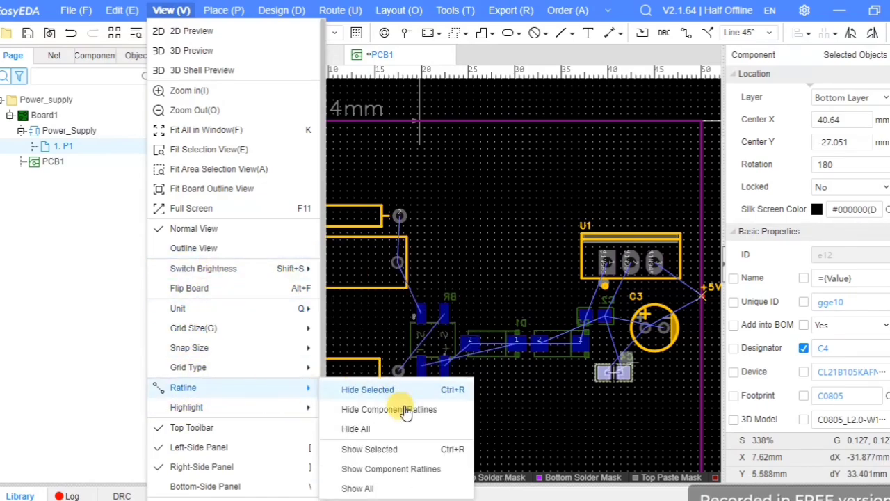
left_click(381, 428)
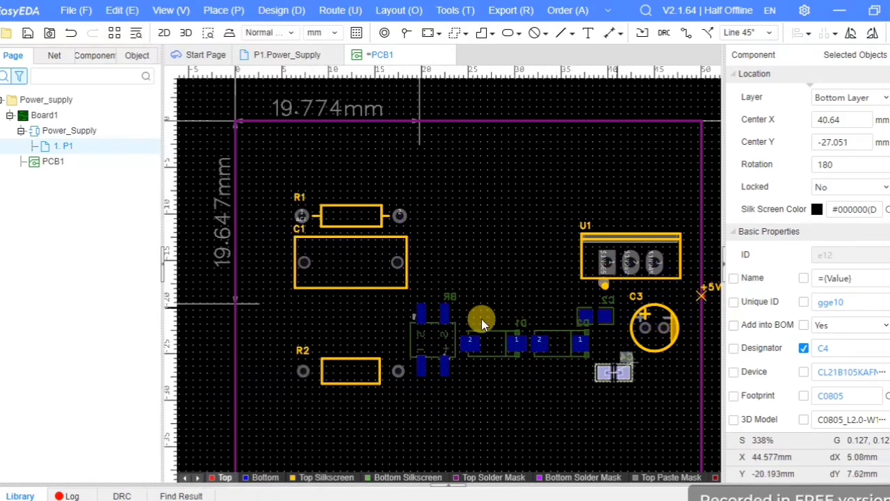
- Arrange U1, R1 and C1 near the board's upper edge and place C3 just below U1
scroll(481, 318, "down", 1)
left_click_drag(569, 263, 472, 200)
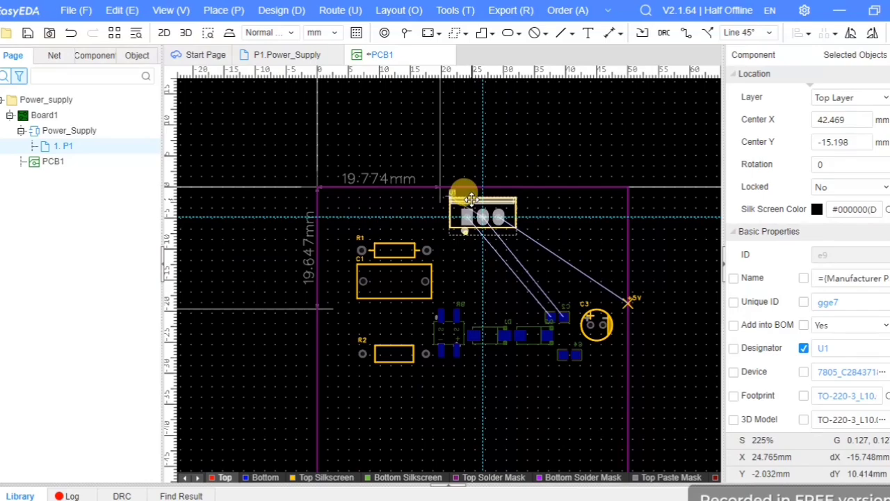
left_click_drag(390, 245, 386, 205)
left_click_drag(383, 265, 378, 238)
mouse_move(596, 320)
left_mouse_down()
mouse_move(463, 243)
mouse_move(513, 240)
left_mouse_up()
- Move the +5V pad off the board's right edge to a position beside U1 and C3
mouse_move(628, 302)
left_mouse_down()
mouse_move(546, 234)
mouse_move(536, 255)
mouse_move(620, 306)
mouse_move(703, 376)
mouse_move(704, 368)
left_mouse_up()
scroll(642, 339, "up", 4)
scroll(577, 272, "down", 1)
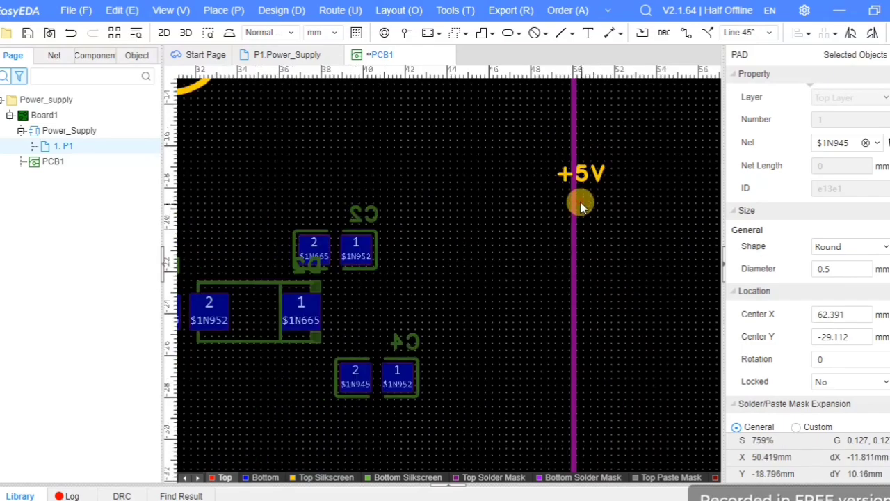
left_click(579, 202)
scroll(464, 273, "down", 4)
left_click_drag(488, 252, 292, 92)
scroll(533, 306, "up", 4)
scroll(550, 301, "down", 2)
scroll(351, 254, "down", 3)
scroll(234, 205, "up", 4)
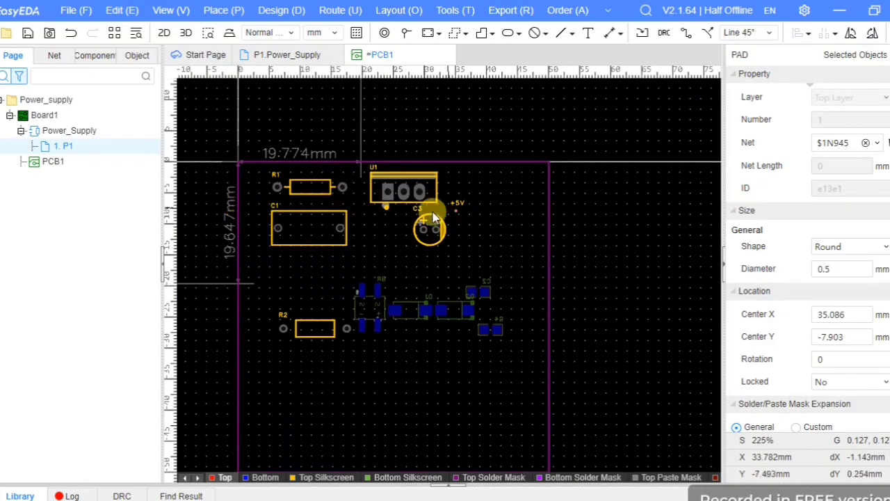
- Place R2 just below C1, and move BR between C1 and C3, rotated so its pads face sideways
left_click_drag(315, 330, 317, 270)
left_click_drag(361, 313, 386, 248)
key("space")
key("space")
- Place diodes D1 and D2 upright side by side just below C3
left_click_drag(410, 313, 424, 260)
key("space")
key("space")
key("space")
left_click_drag(451, 310, 446, 260)
- Move C2 next to D2 and rotate it upright
left_click(483, 292)
left_click_drag(478, 294, 468, 256)
key("space")
key("space")
key("space")
- Place C4 to the right of C3 above C2, and move the +5V pad up beside U1
left_click(490, 328)
left_click_drag(489, 330, 457, 177)
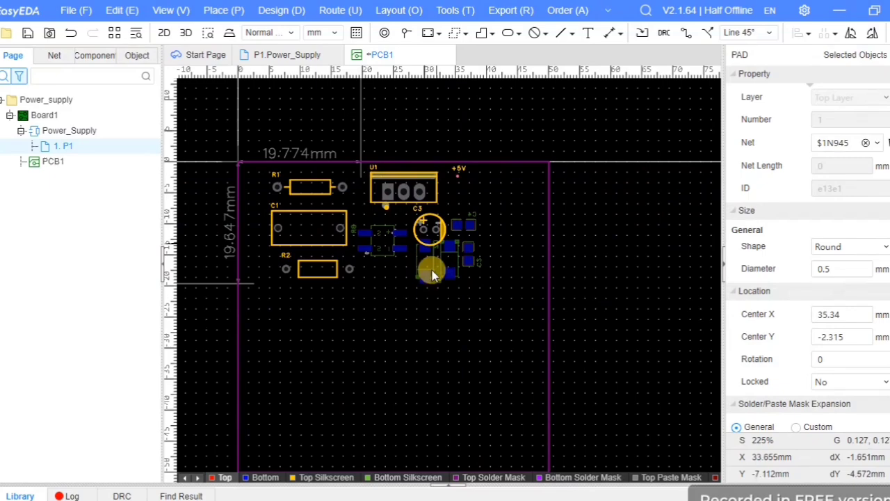
- Shrink the board outline around the placed components, to about 40.5 mm wide and 21.7 mm high
scroll(429, 338, "down", 1)
left_click(503, 425)
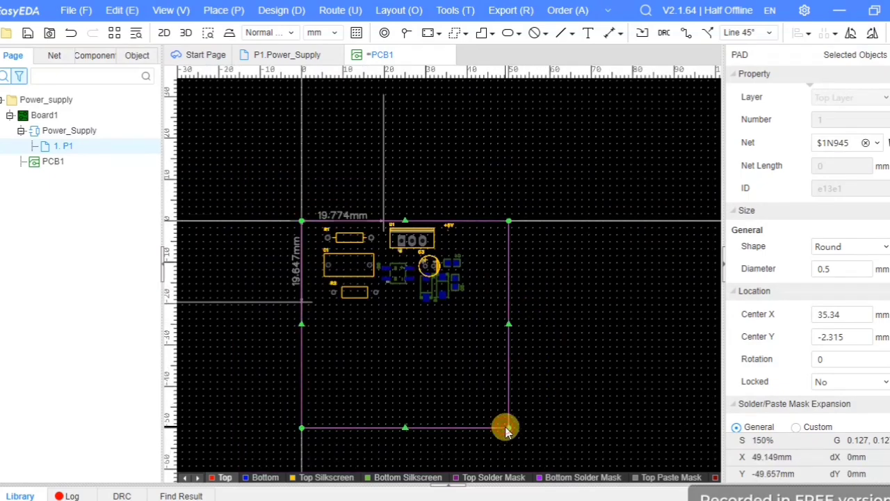
left_click(847, 165)
left_click(834, 195)
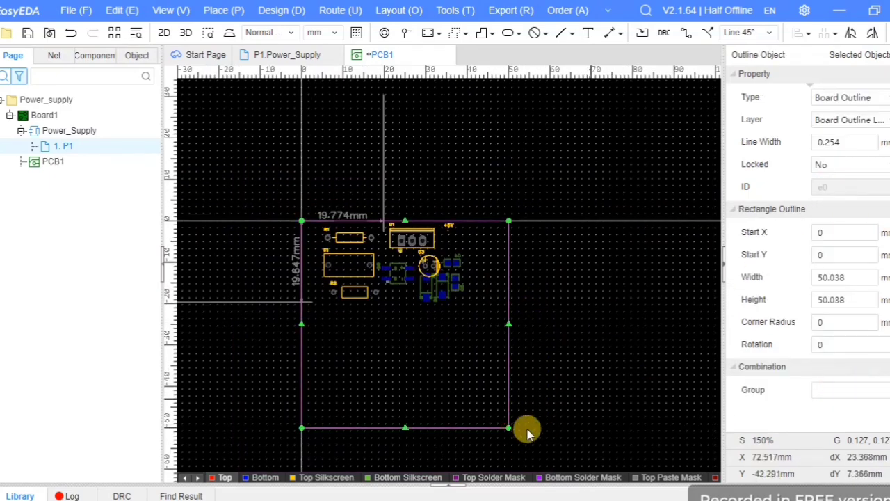
left_click_drag(503, 423, 472, 310)
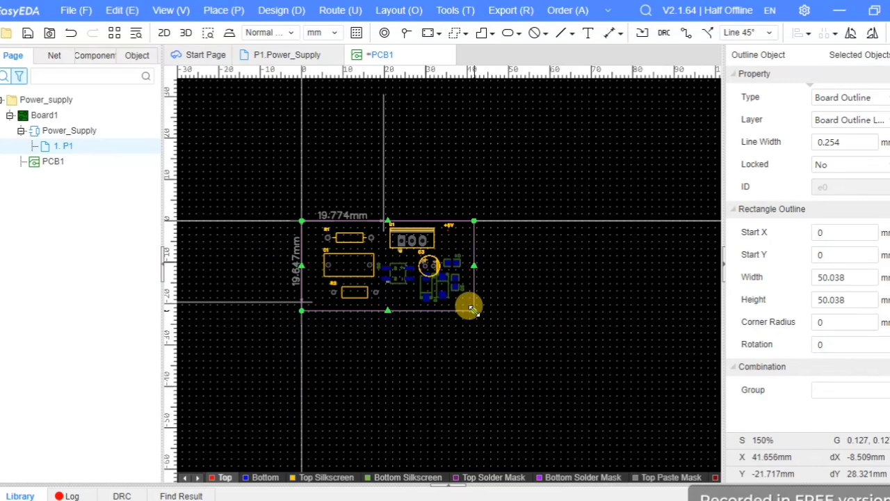
- Shift all the components together to the left, leaving a small gap to the outline's left edge
left_click_drag(318, 229, 477, 317)
key("Left")
key("Left")
key("Left")
key("Left")
key("Left")
key("Left")
key("Left")
key("Left")
key("Left")
key("Left")
key("Left")
key("Left")
key("Left")
key("Left")
key("Left")
key("Left")
key("Left")
key("Left")
key("Left")
key("Left")
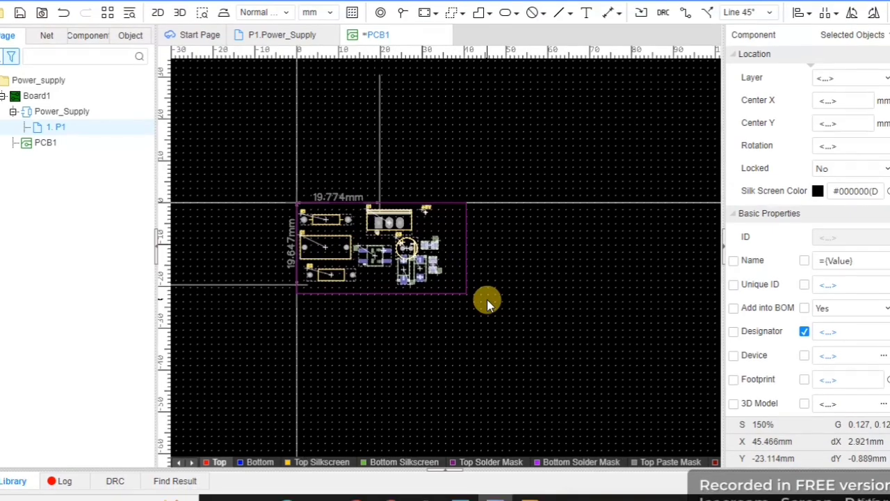
key("Right")
key("Right")
key("Right")
key("Right")
left_click(487, 299)
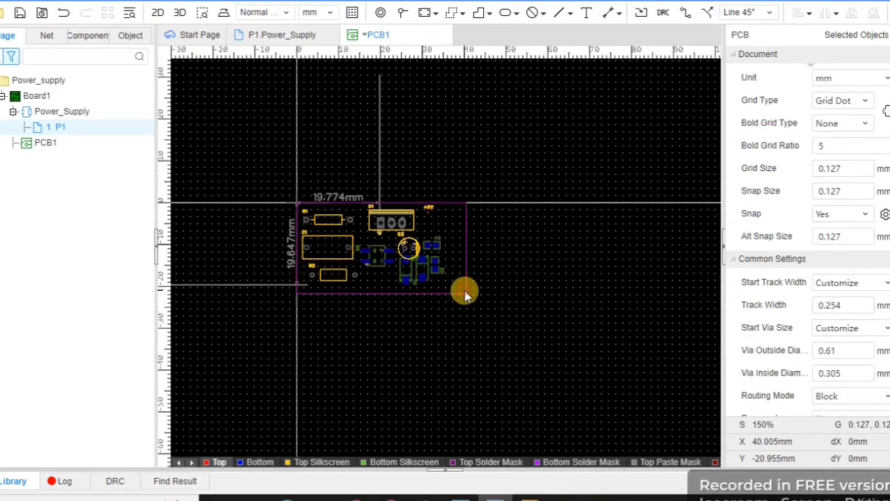
- Save the PCB and shrink the board outline further, to about 36.1 mm wide and 20.4 mm high
left_click(466, 293)
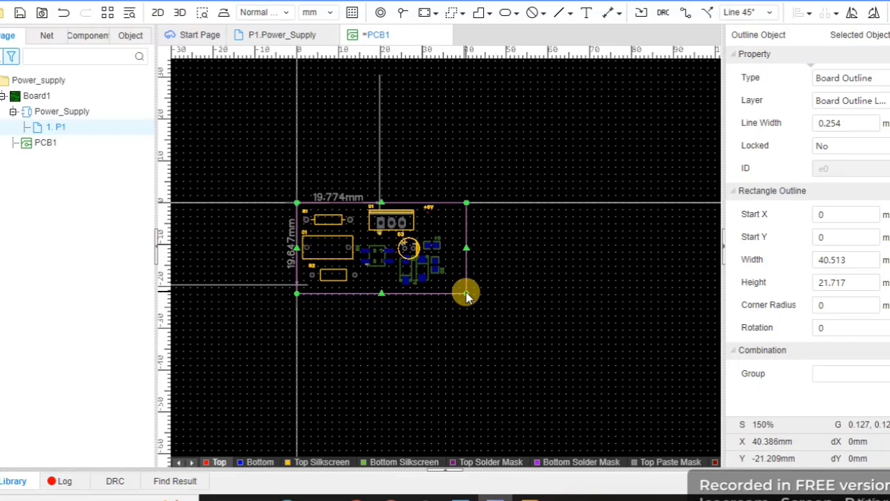
key("ctrl+s")
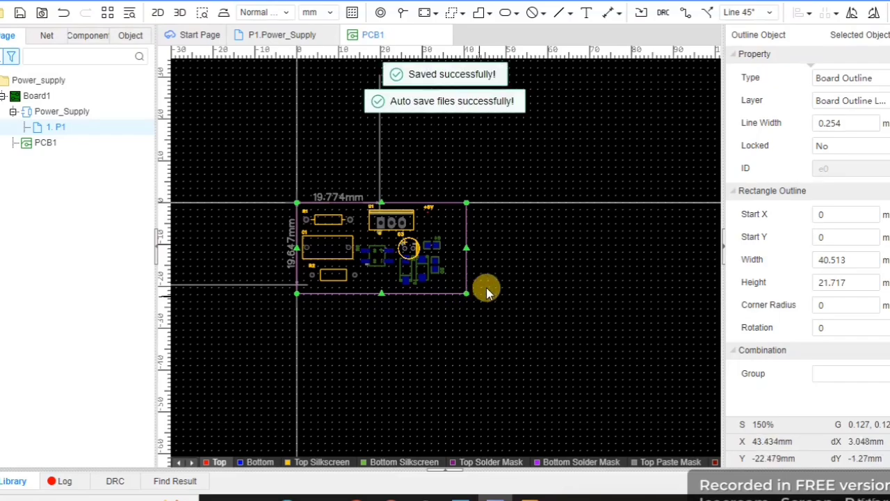
scroll(477, 253, "up", 2)
left_click_drag(451, 341, 409, 329)
scroll(521, 327, "down", 2)
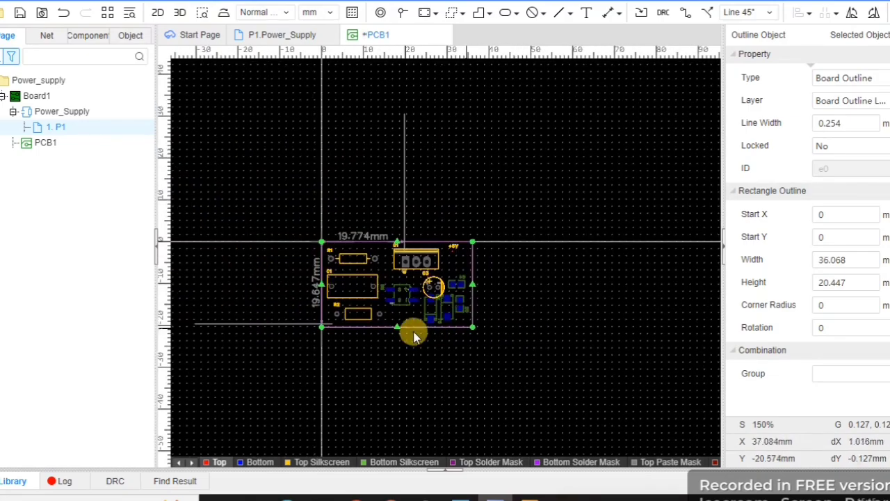
- Set the vertical dimension's length to 20 mm and resize the board outline to 35 mm wide by 20 mm high
left_click(315, 329)
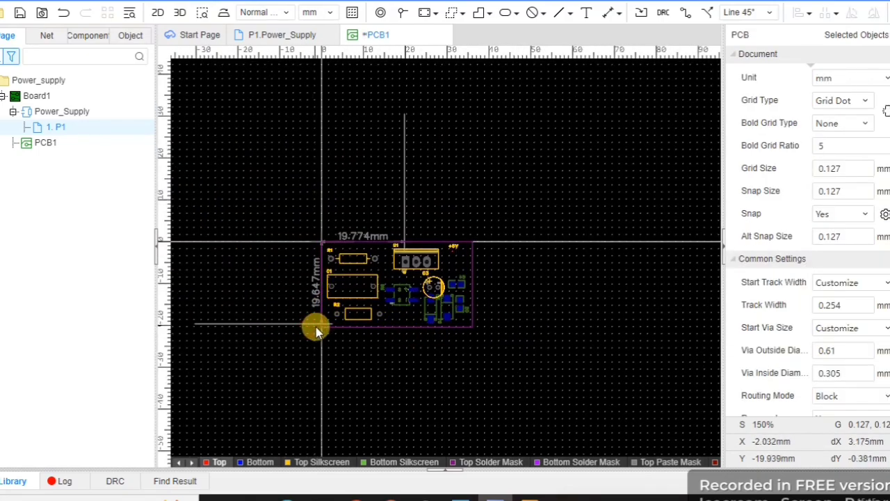
scroll(322, 323, "up", 2)
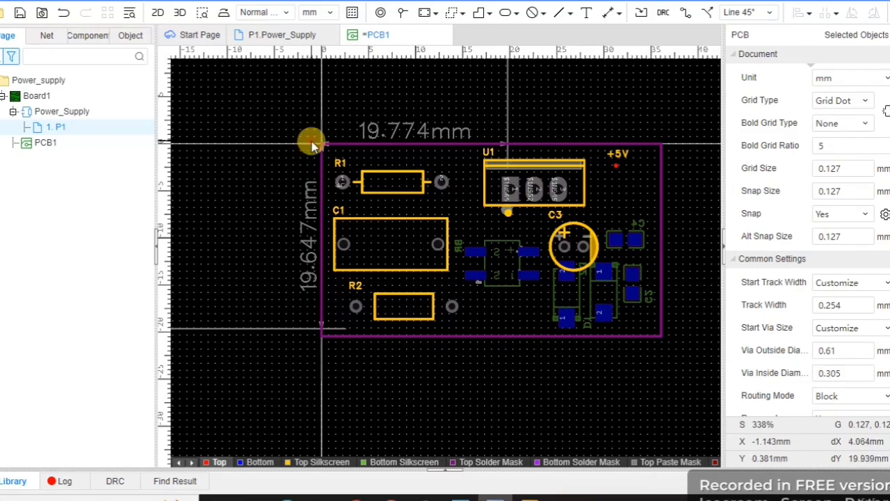
left_click(306, 233)
left_click(336, 334)
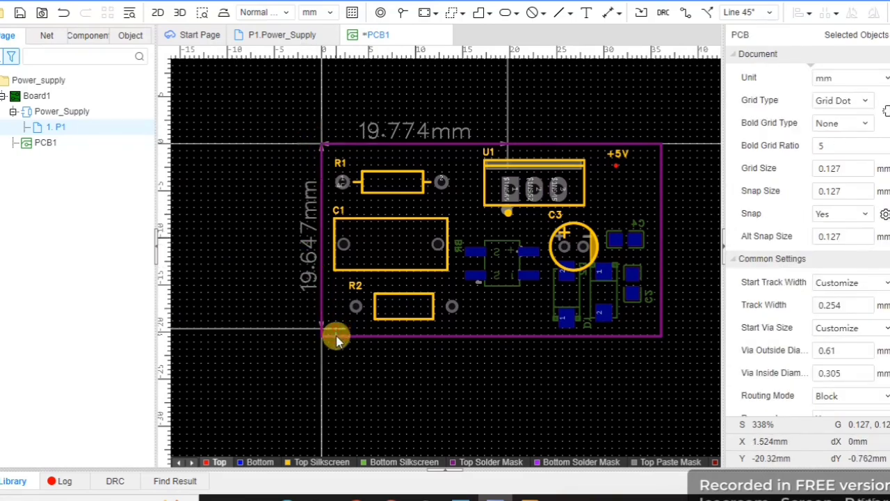
left_click(309, 276)
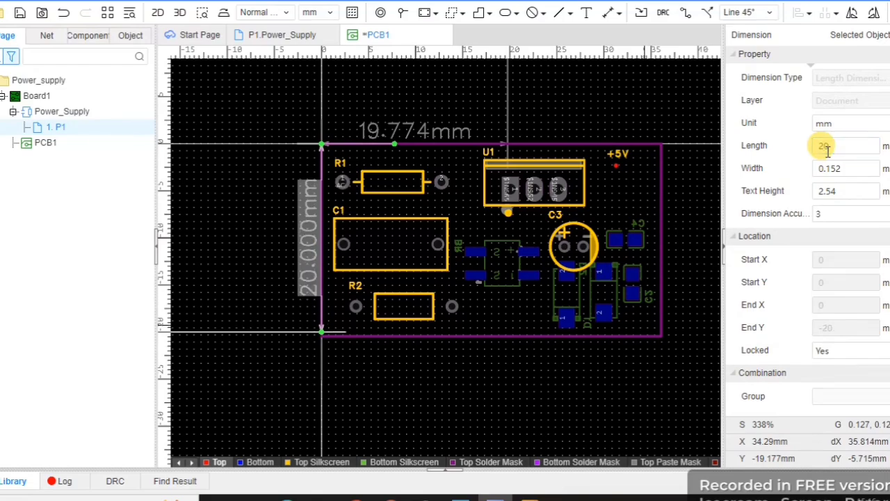
left_click(502, 338)
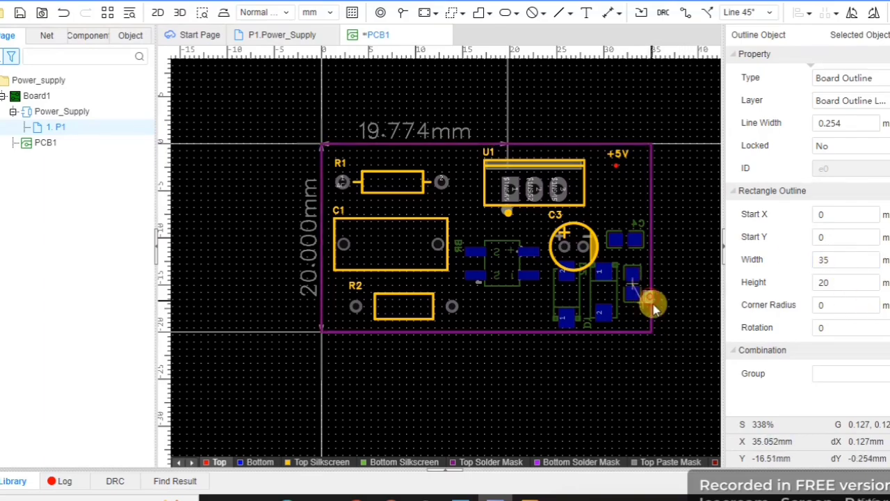
- Place the C2 designator horizontally above its capacitor and nudge C3 slightly up and to the left
left_click(632, 290)
scroll(633, 299, "up", 4)
left_click_drag(596, 318, 586, 201)
scroll(523, 272, "down", 4)
left_click_drag(492, 202, 487, 188)
left_click(392, 351)
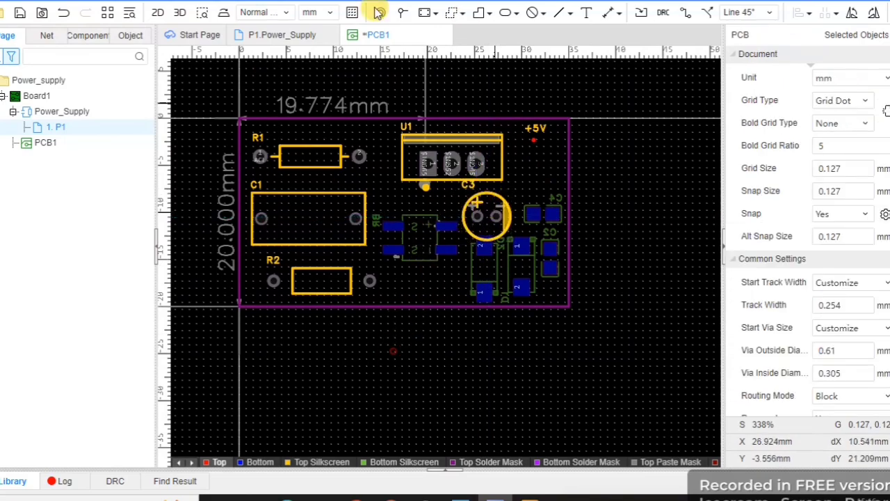
- Route the ACL track on the bottom layer from R1 pad 1 to C1 pad 1
key("w")
left_click(262, 158)
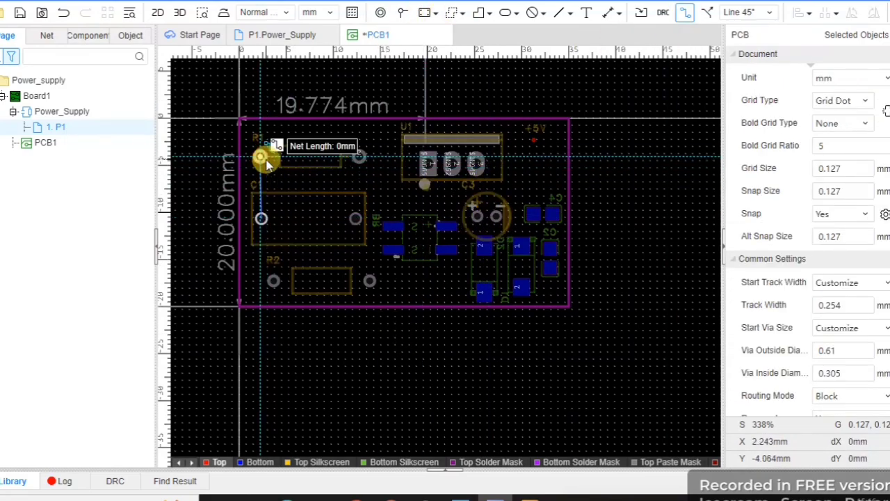
key("Escape")
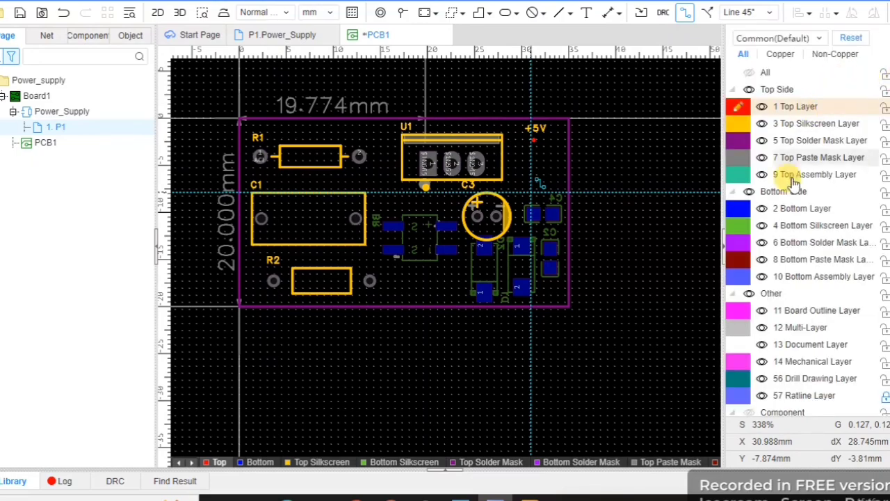
left_click(785, 209)
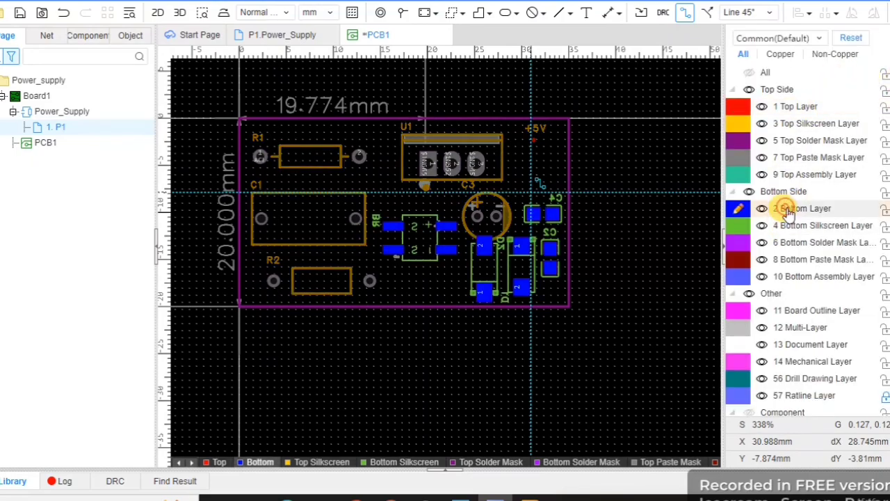
left_click(260, 157)
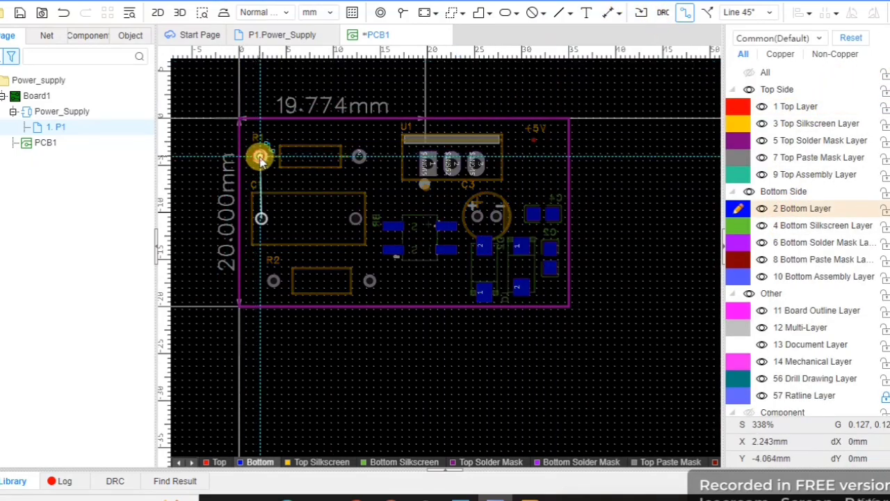
left_click(261, 219)
- Route the $1N381 tracks on the bottom layer from C1 pad 2 to R1 pad 2 and to BR pad 1
left_click(356, 219)
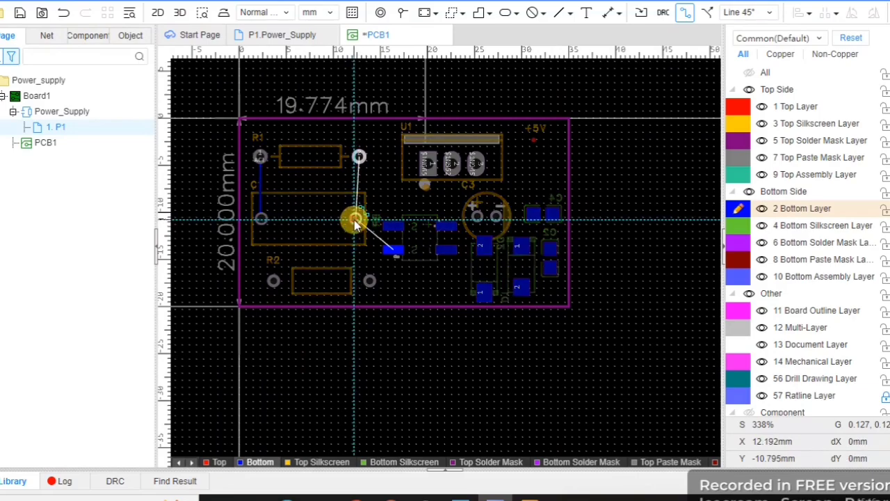
left_click(358, 158)
left_click(357, 220)
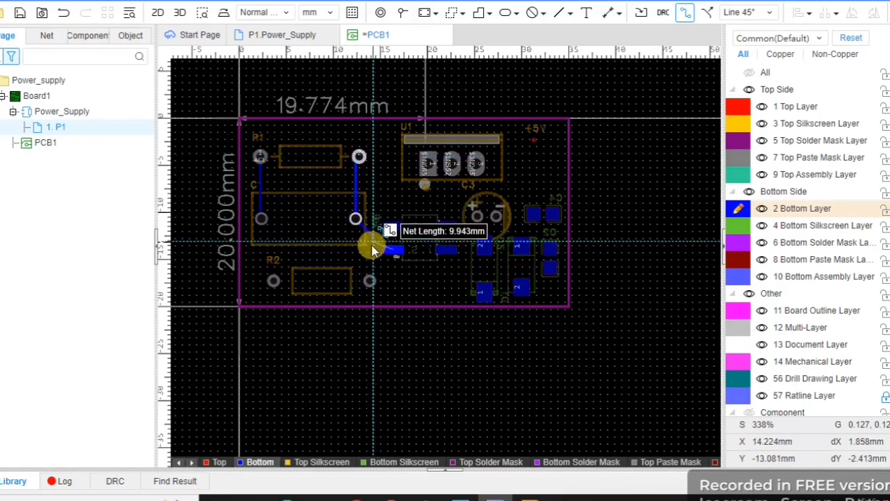
scroll(330, 233, "up", 6)
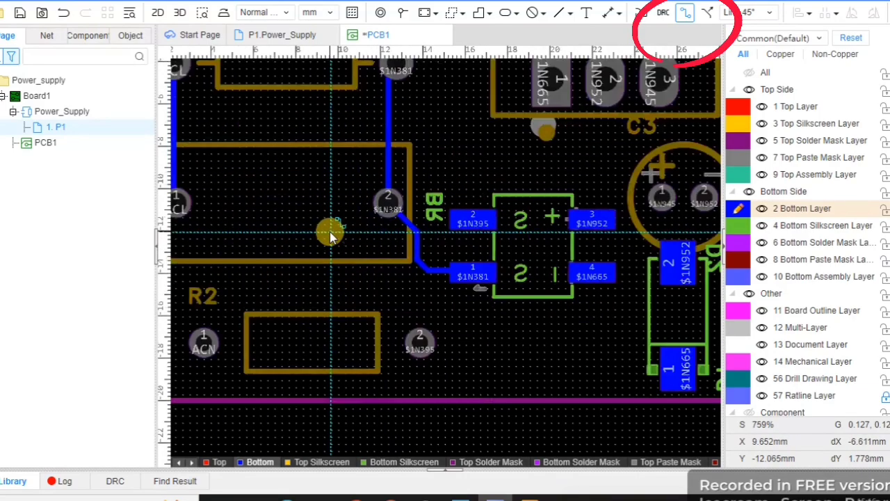
scroll(330, 232, "down", 4)
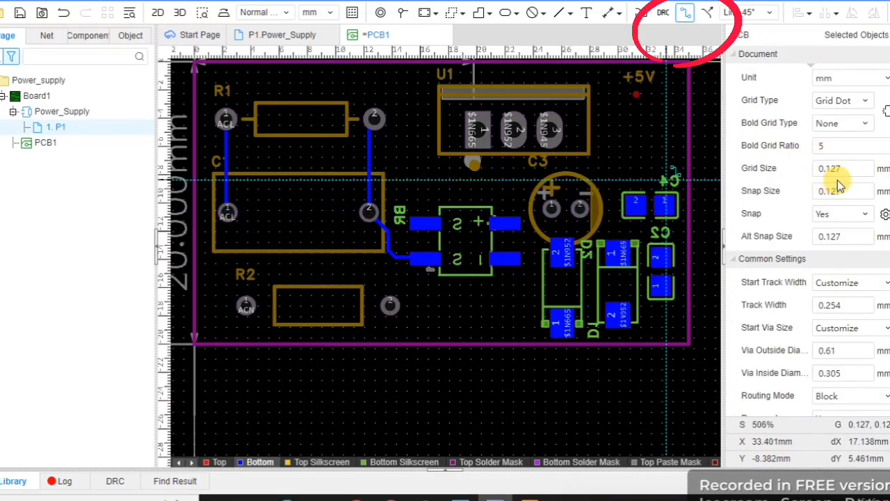
- Widen the ACL and $1N381 tracks to 1 mm and use 1 mm as the default track width
left_click(226, 177)
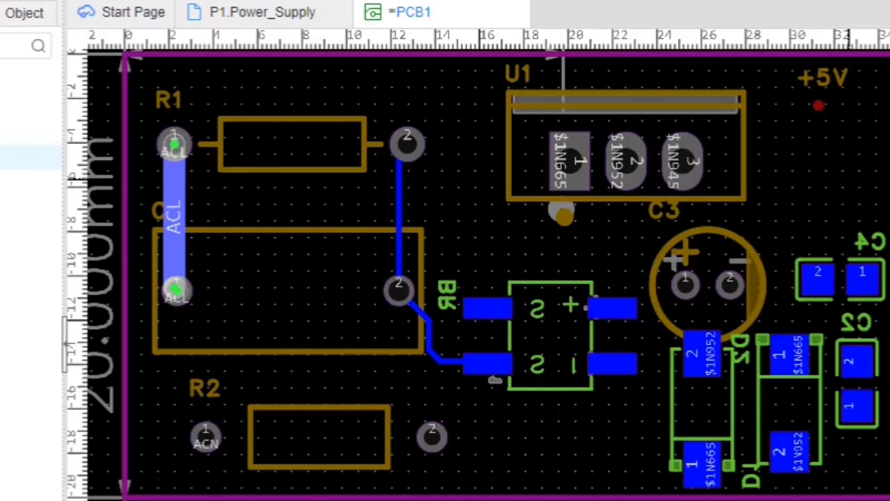
left_click(396, 231)
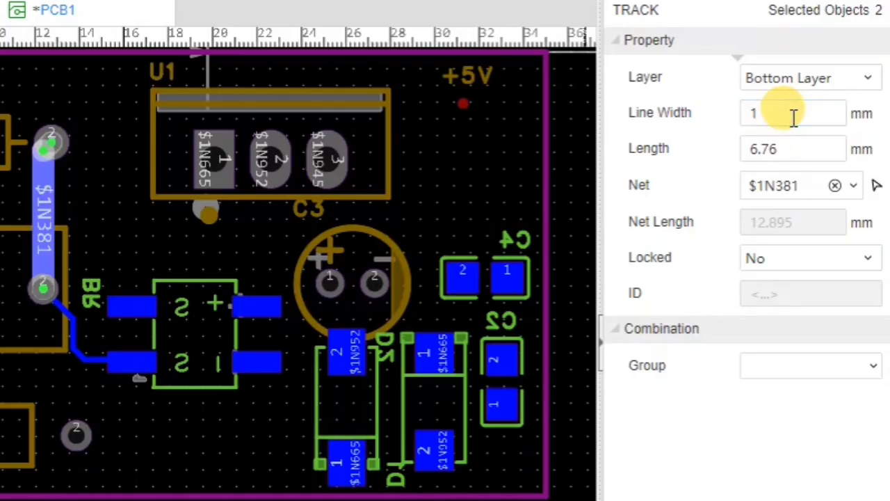
left_click(69, 336)
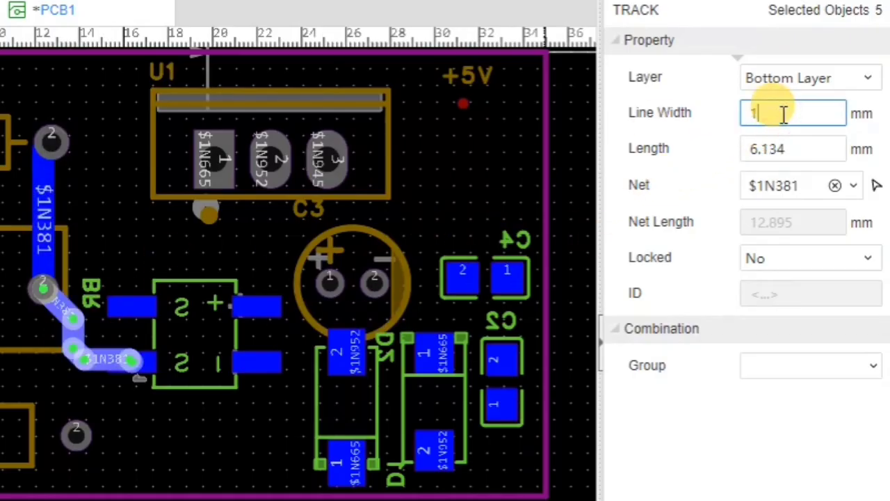
left_click(540, 1)
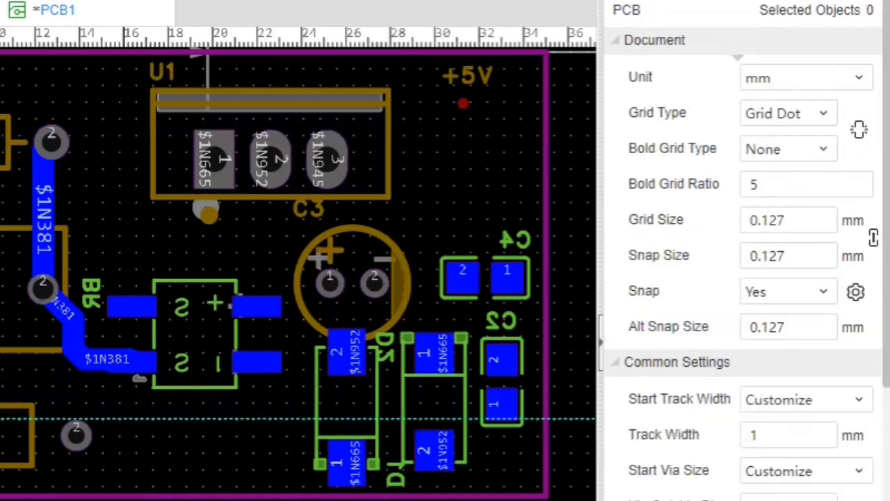
- Route the $1N395 track on the bottom layer from R2 pad 2, through the middle of BR, to BR pad 2
left_click(248, 306)
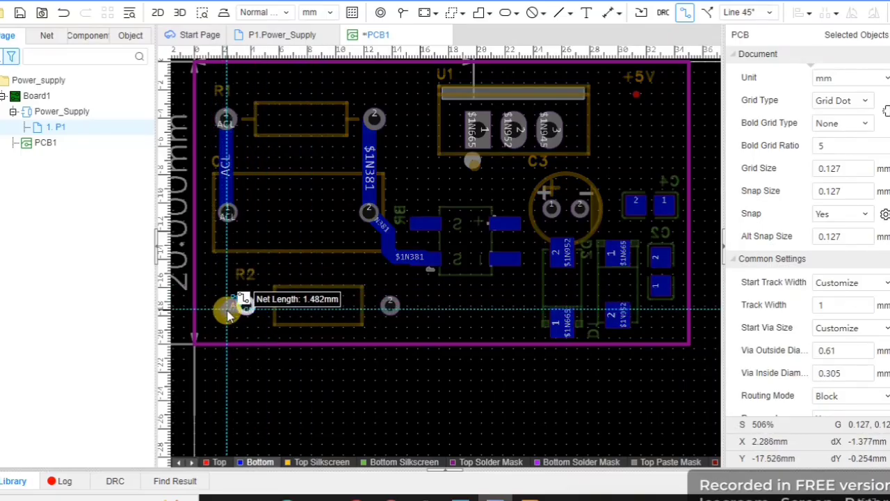
right_click(227, 310)
left_click(390, 305)
left_click(454, 294)
left_click(463, 241)
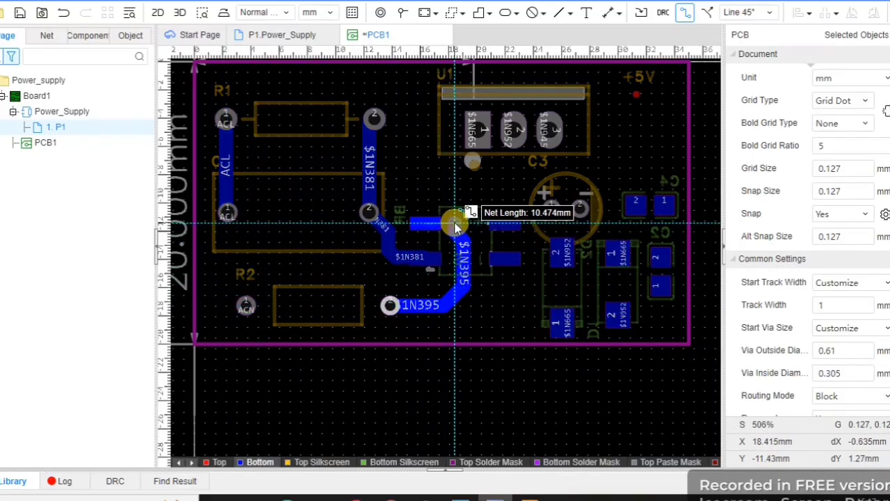
left_click(427, 226)
- Smooth the bend of the $1N395 track beside BR pad 2 into a single diagonal segment
scroll(427, 226, "up", 5)
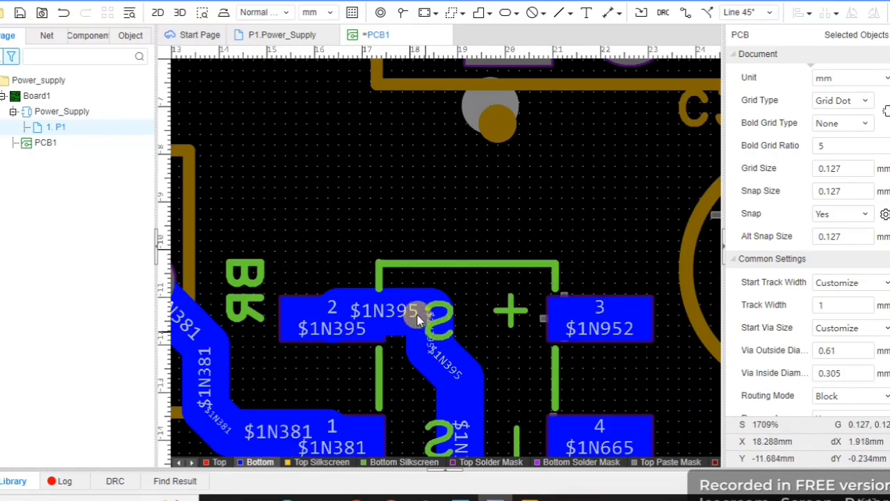
left_click(437, 308)
left_click_drag(436, 301, 345, 308)
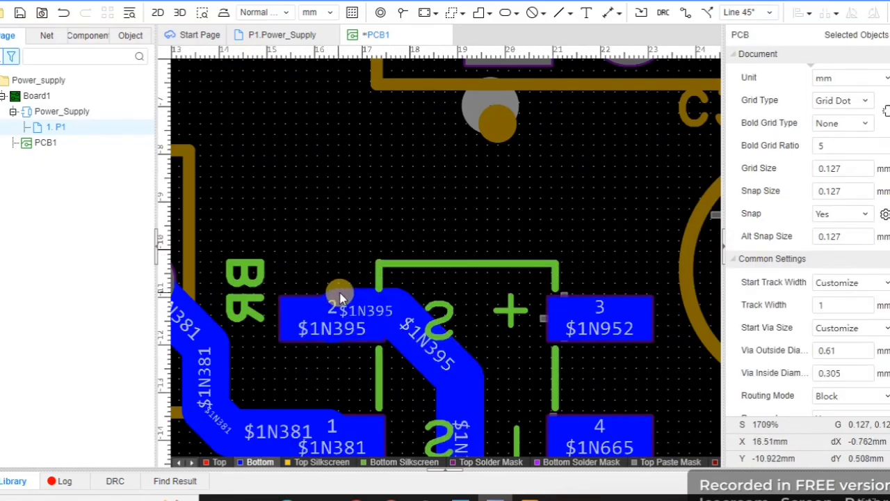
scroll(392, 255, "down", 6)
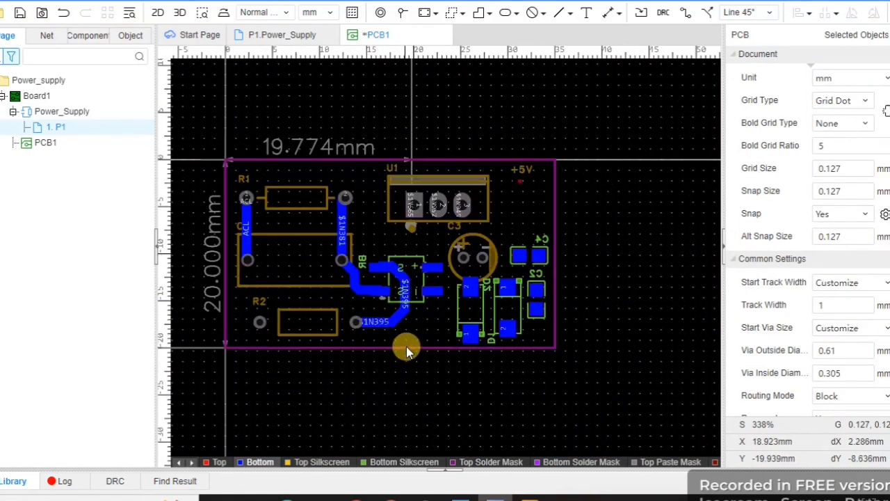
- Route the $1N952 track on the bottom layer from BR pad 3 up to U1 pad 2
left_click(685, 12)
scroll(477, 234, "up", 5)
left_click(325, 342)
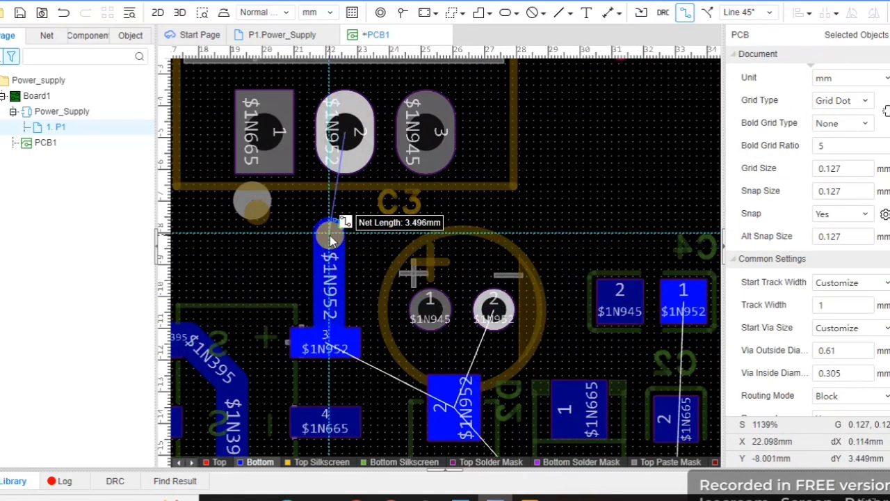
left_click(351, 127)
- Route the $1N665 track from BR pad 4 to U1 pad 1 and set its line width to 0.5 mm
scroll(425, 355, "down", 5)
left_click(404, 368)
scroll(393, 365, "up", 5)
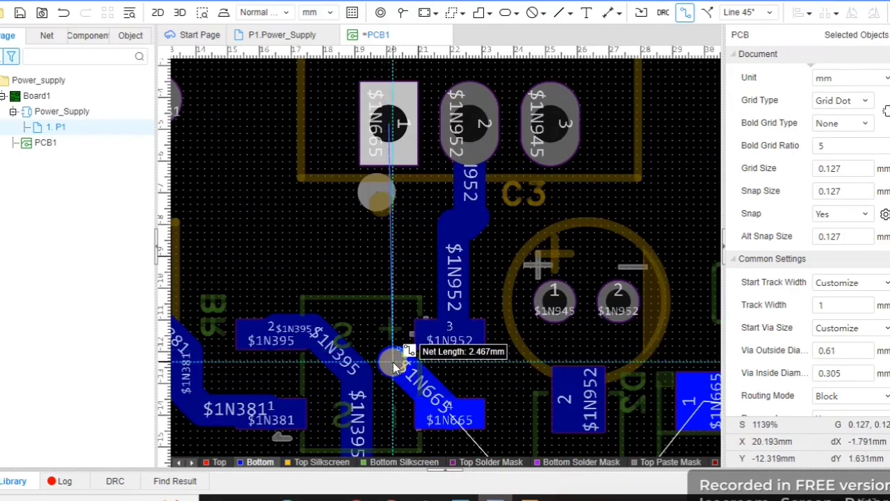
left_click(389, 124)
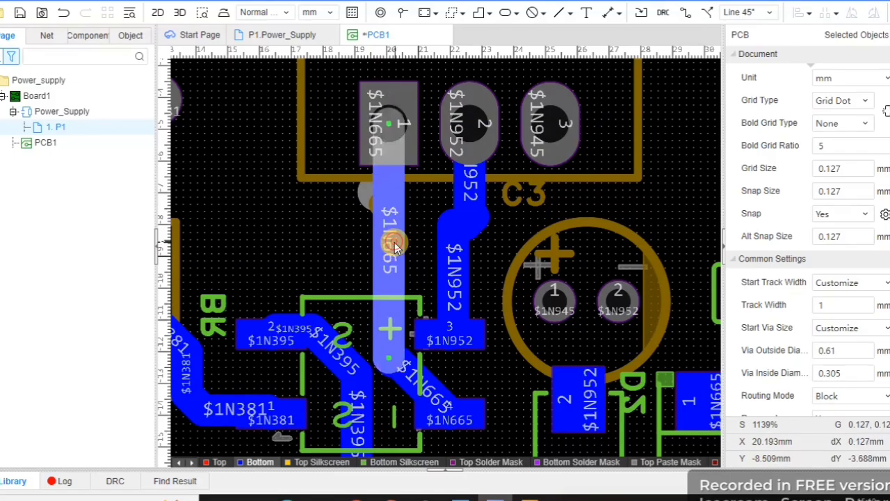
left_click(394, 246)
key("Return")
scroll(404, 202, "down", 2)
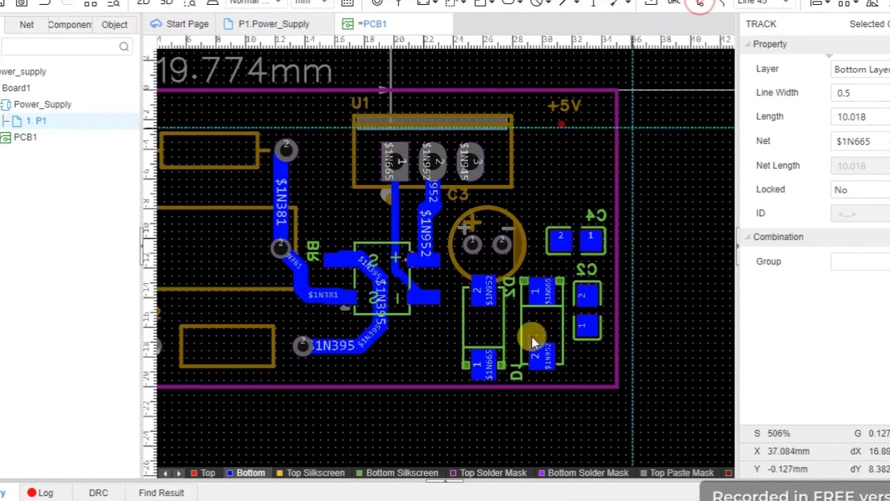
- Route the $1N665 track on the bottom layer from BR pad 4 down to pad 1 of the left diode
left_click(441, 365)
scroll(440, 366, "up", 2)
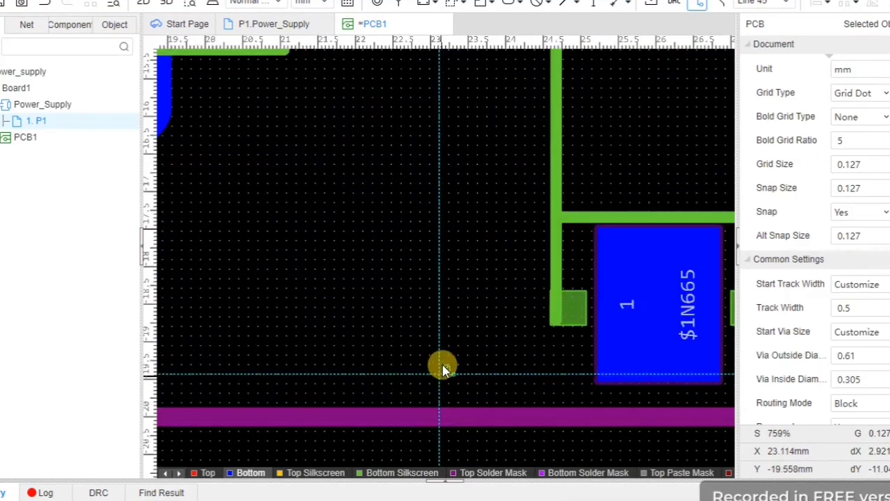
scroll(447, 311, "down", 2)
left_click_drag(430, 240, 488, 313)
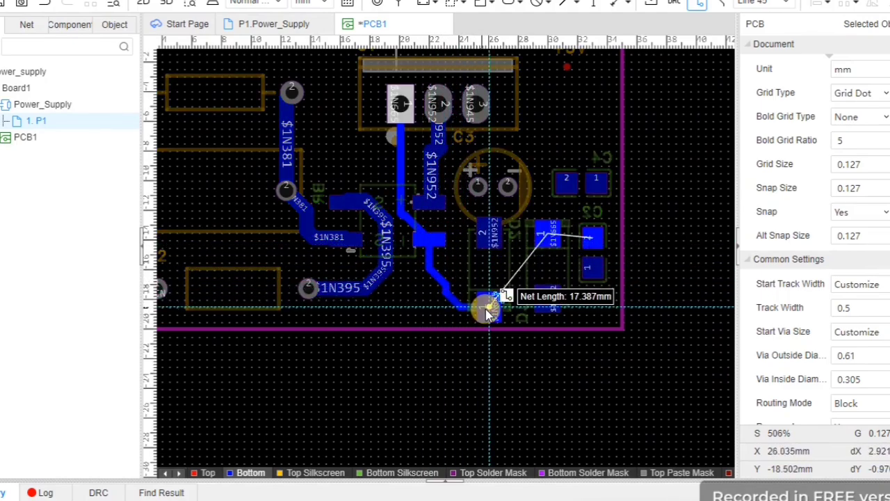
left_click(489, 308)
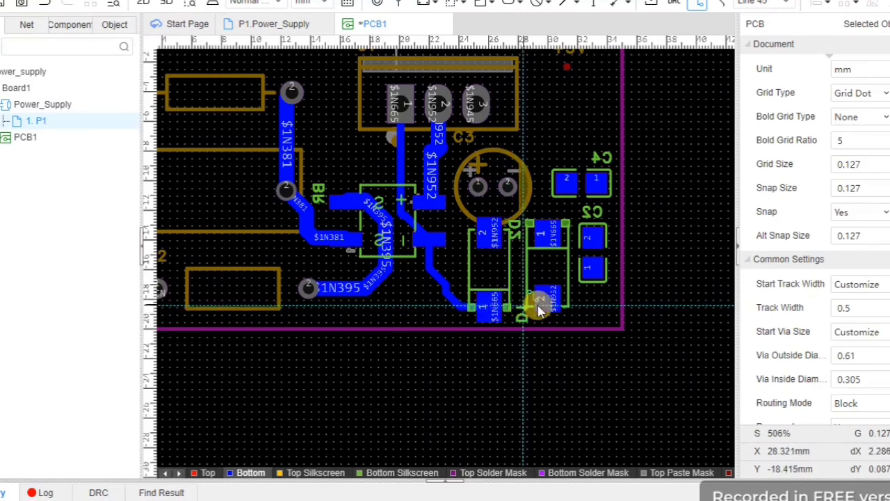
- Route the $1N952 tracks from the right diode's pad 2 through the left diode's pad 2 to BR pad 3 and to C3 pad 2
left_click_drag(548, 296, 432, 202)
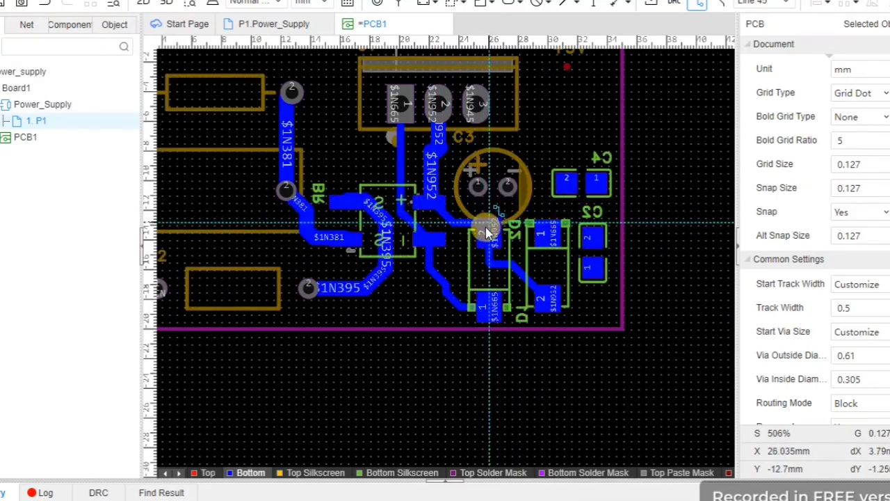
left_click_drag(487, 216, 510, 190)
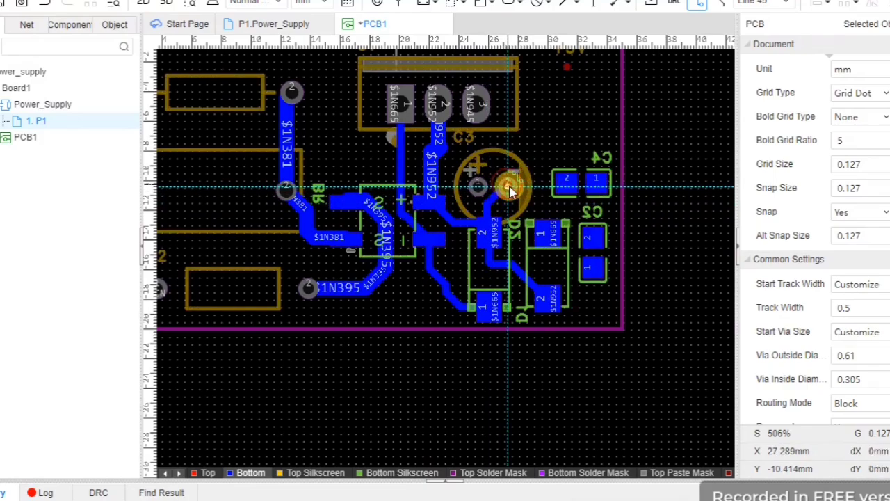
- Route the $1N945 track on the bottom layer from C3 pad 1 to U1 pad 3 and on to the +5V pad
left_click(477, 189)
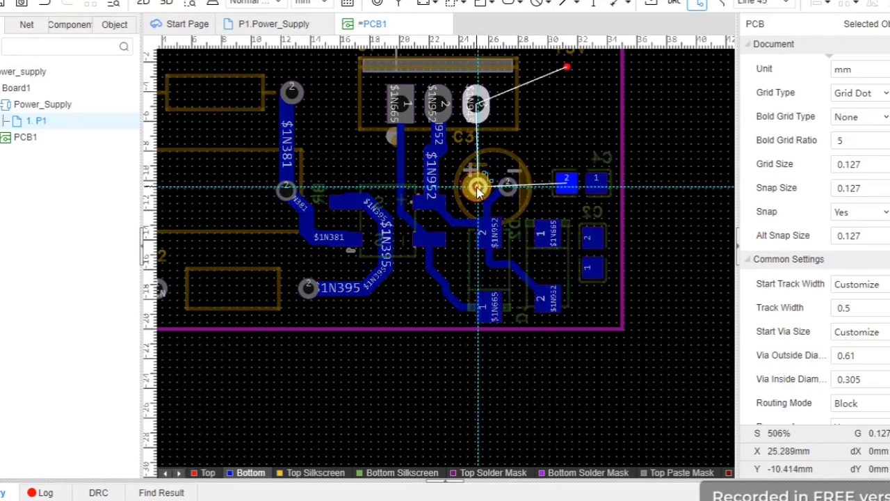
left_click(473, 104)
left_click(473, 104)
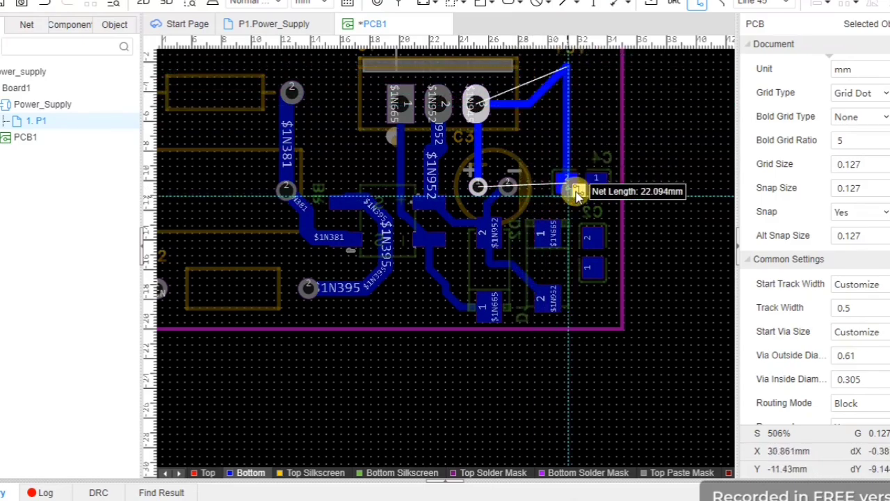
scroll(556, 84, "up", 5)
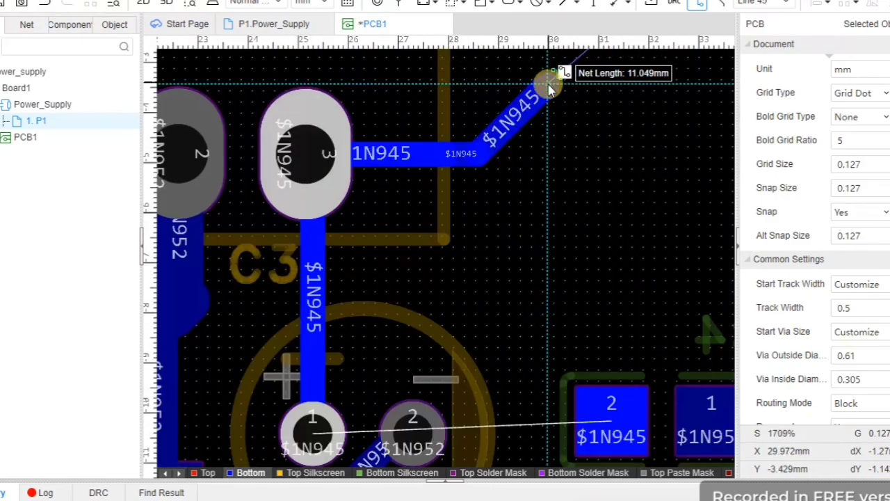
scroll(536, 190, "down", 3)
scroll(610, 88, "up", 4)
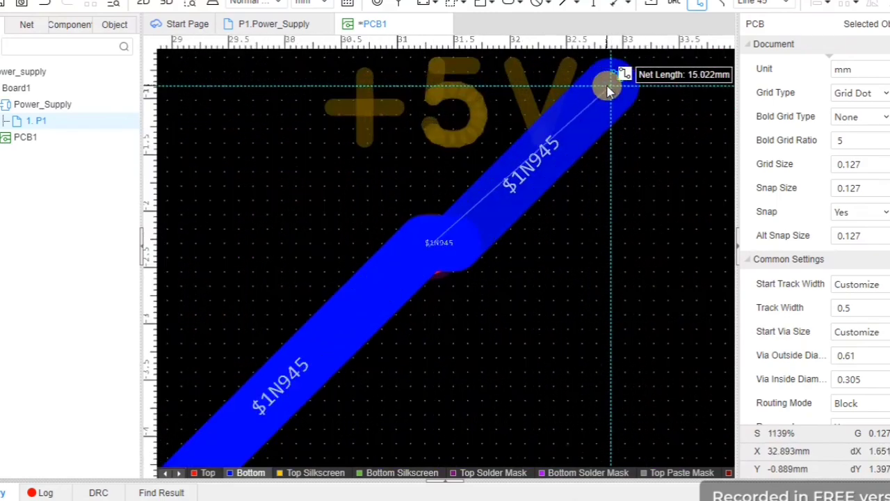
right_click(350, 328)
scroll(502, 73, "down", 3)
left_click(481, 123)
right_click(481, 123)
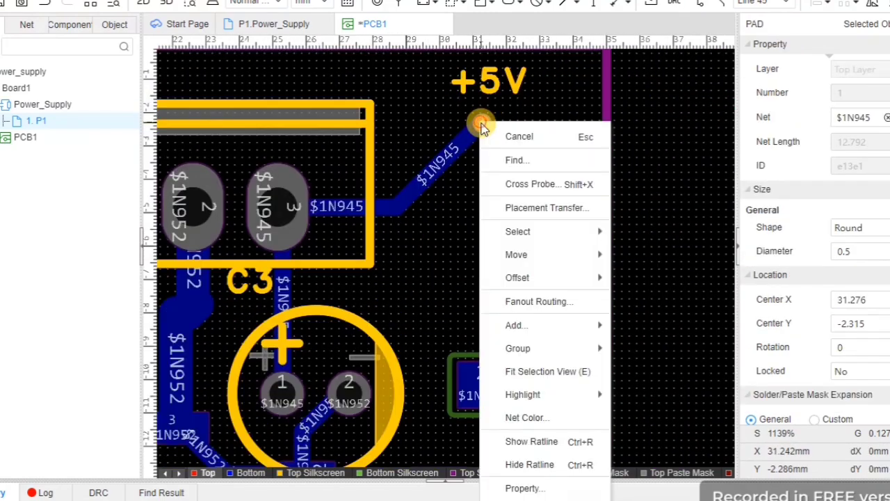
key("Escape")
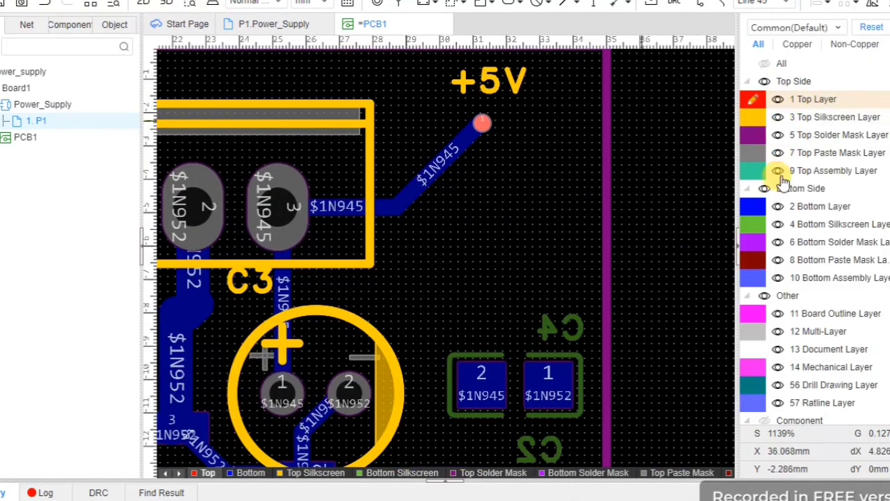
- Route a $1N945 branch on the bottom layer from the track between U1 pad 3 and C3 pad 1 to C4 pad 2
left_click(481, 123)
key("w")
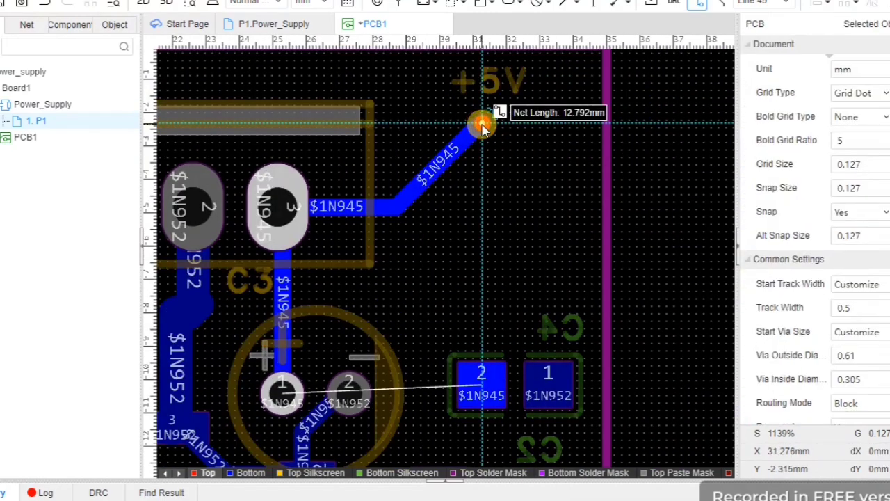
scroll(485, 129, "down", 4)
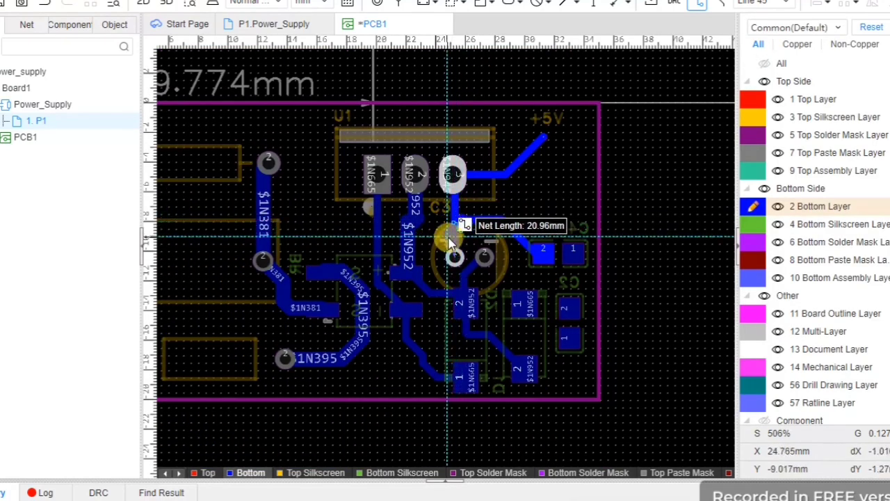
left_click(535, 244)
- Route the $1N952 track from C4 pad 1 around C2 to C2 pad 1 and on to the right diode's pad 2
left_click(574, 255)
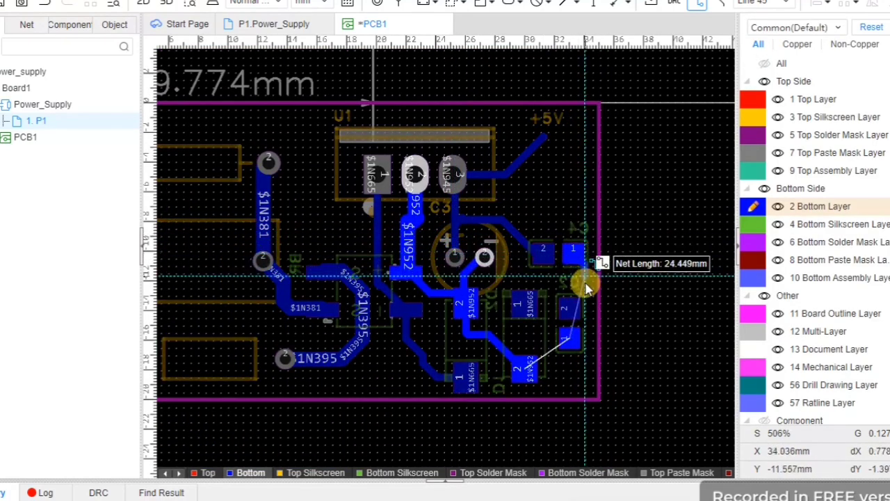
left_click(570, 341)
left_click(568, 341)
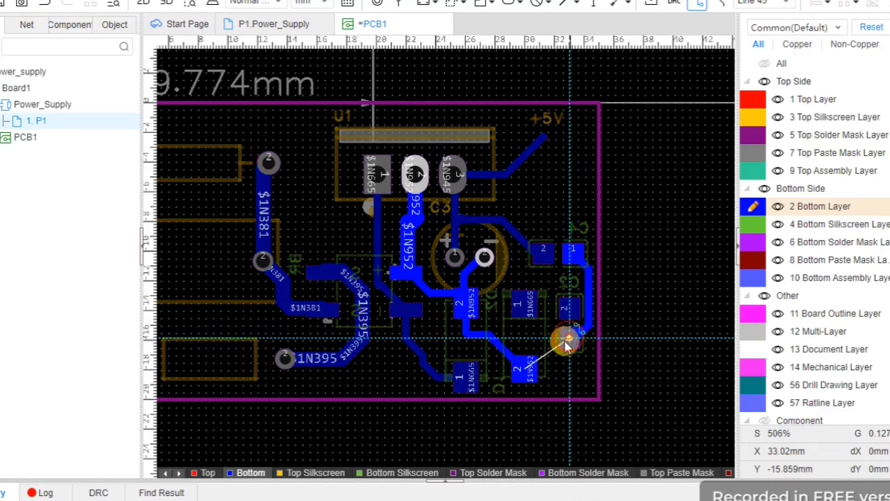
left_click(529, 362)
- Place a through via on the +5V pad at the end of the $1N945 track
scroll(522, 213, "down", 4)
scroll(396, 292, "up", 6)
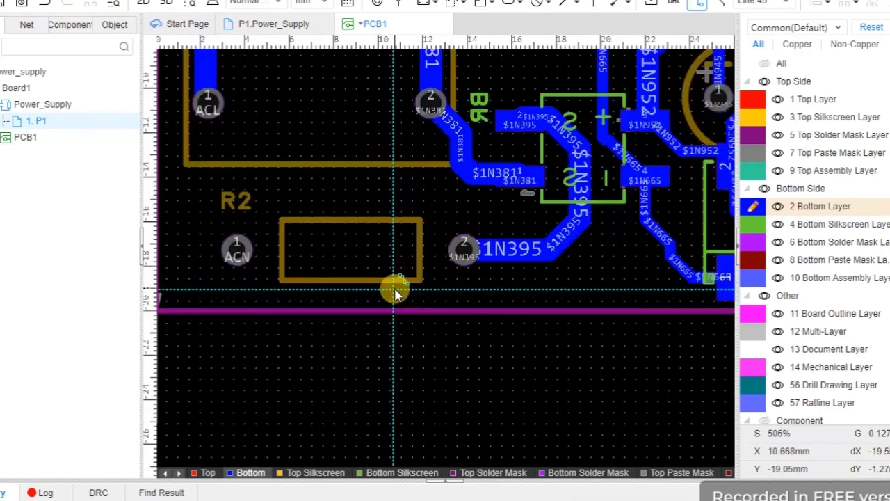
scroll(400, 334, "down", 4)
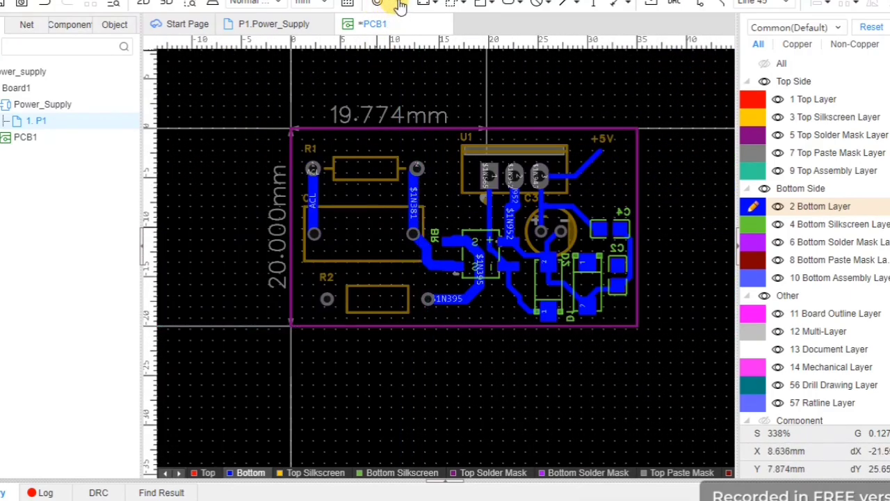
scroll(606, 139, "up", 6)
left_click(607, 135)
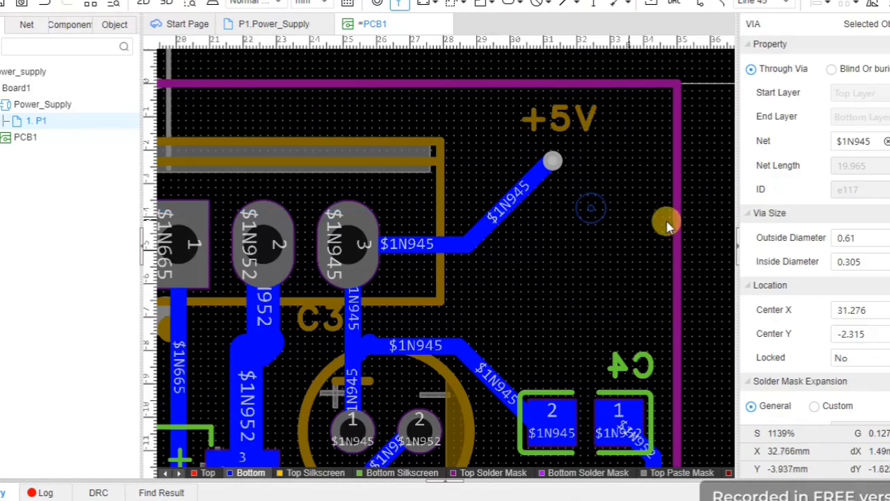
scroll(556, 188, "up", 2)
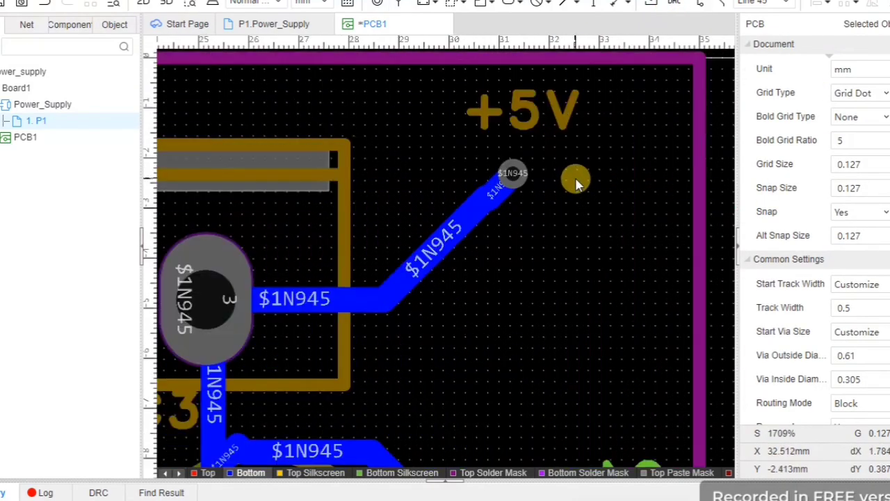
scroll(576, 181, "down", 7)
left_click(449, 3)
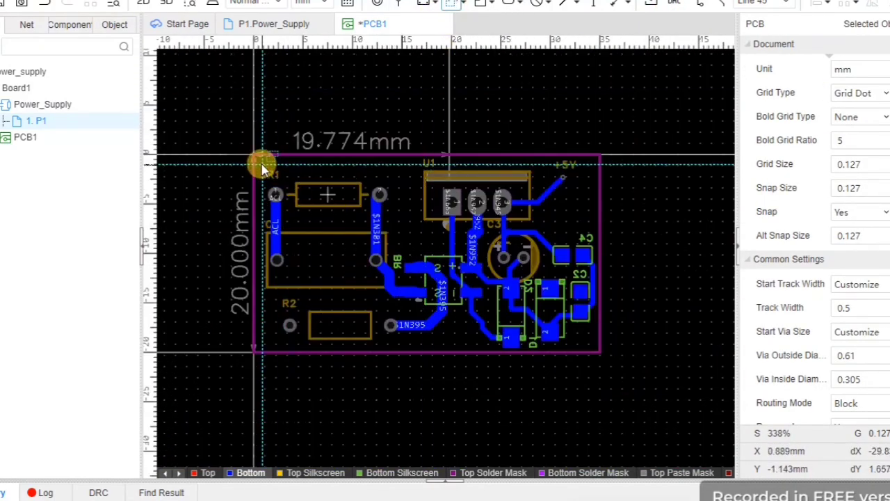
left_click(413, 168)
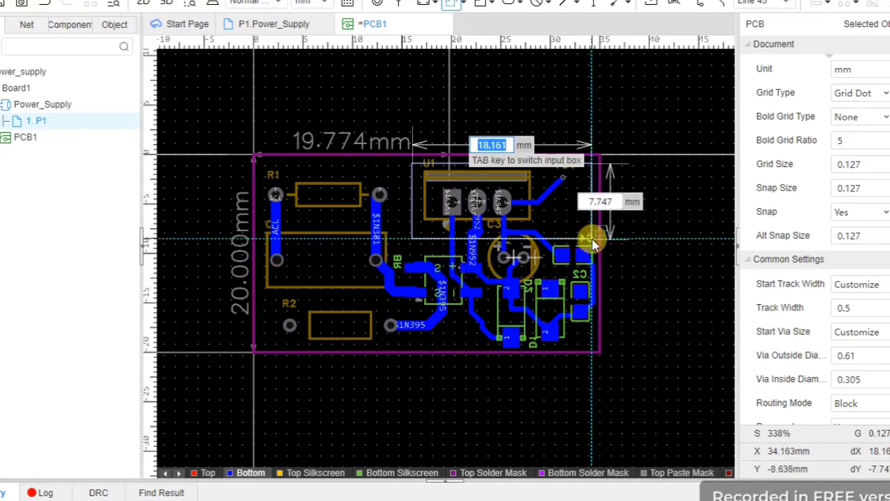
left_click(595, 240)
left_click(486, 179)
- Place a GND net flag in the schematic on the lower rail between D1 and D2
scroll(449, 249, "down", 5)
scroll(449, 249, "up", 5)
type("g")
left_click(546, 432)
left_click(302, 23)
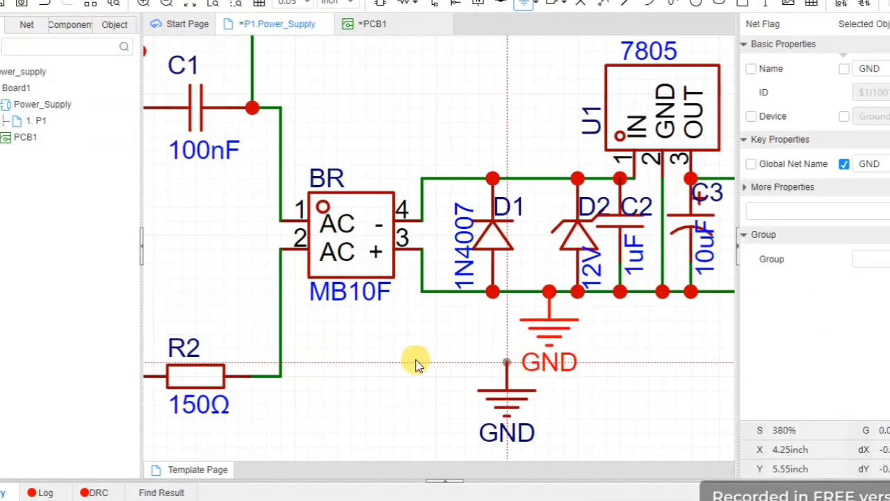
- Import the schematic changes into the PCB so the $1N952 pads and tracks use the GND net
scroll(413, 359, "down", 2)
left_click(362, 24)
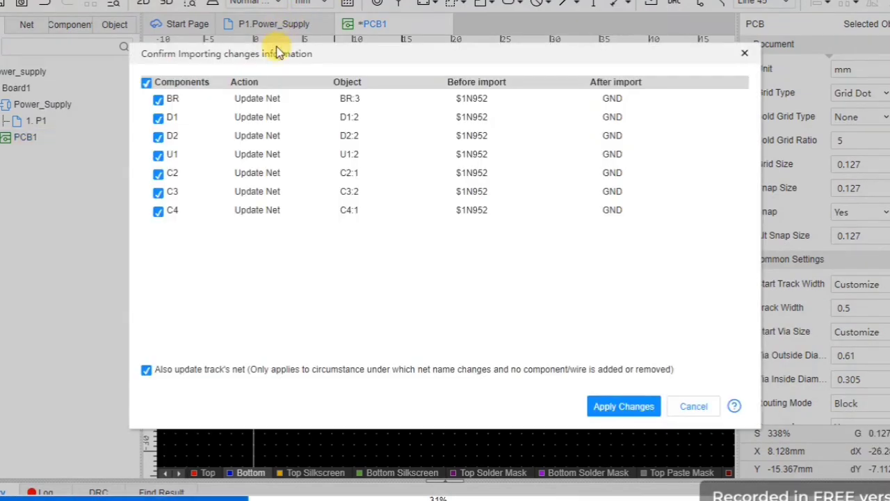
left_click(620, 405)
- Draw a rectangular GND copper region on the bottom layer over U1 and the +5V via
left_click(451, 3)
left_click(406, 165)
left_click(596, 241)
key("Return")
- Draw a second rectangular GND copper region on the bottom layer over C2, C3, C4 and both diodes
scroll(489, 297, "up", 3)
left_click(389, 172)
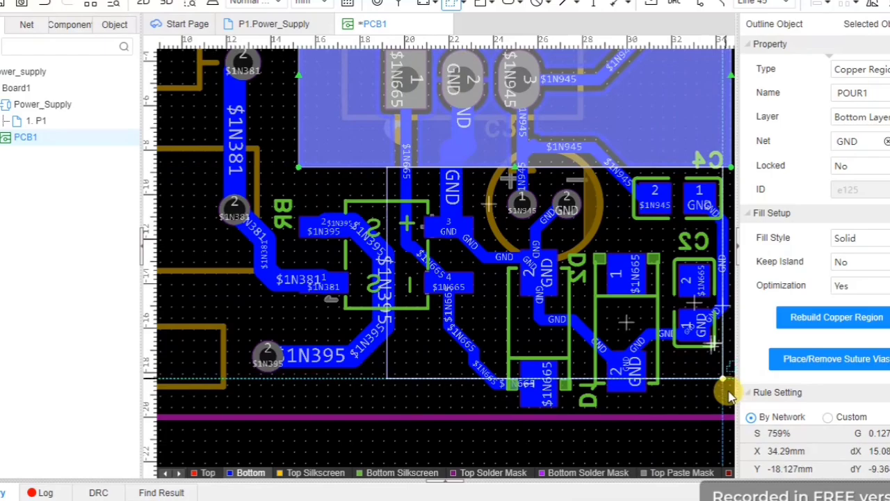
scroll(612, 391, "down", 2)
left_click(657, 398)
key("Return")
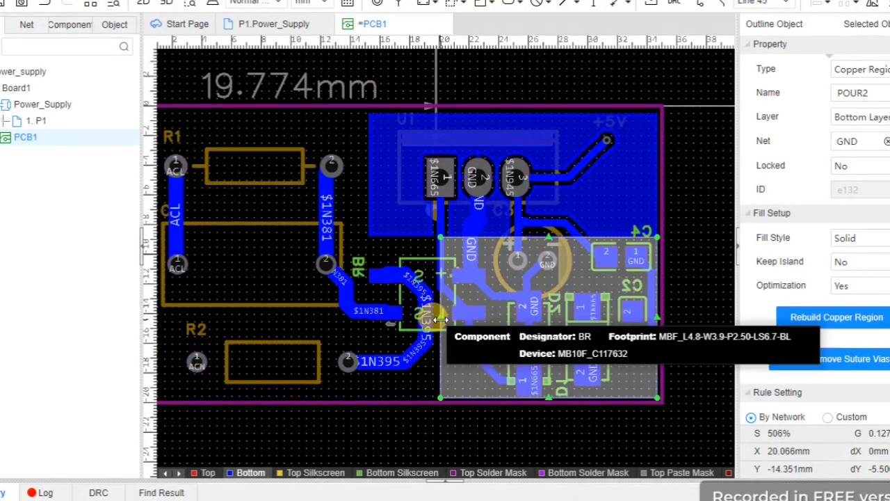
- Turn on Keep Island for the second GND copper region
left_click(434, 314)
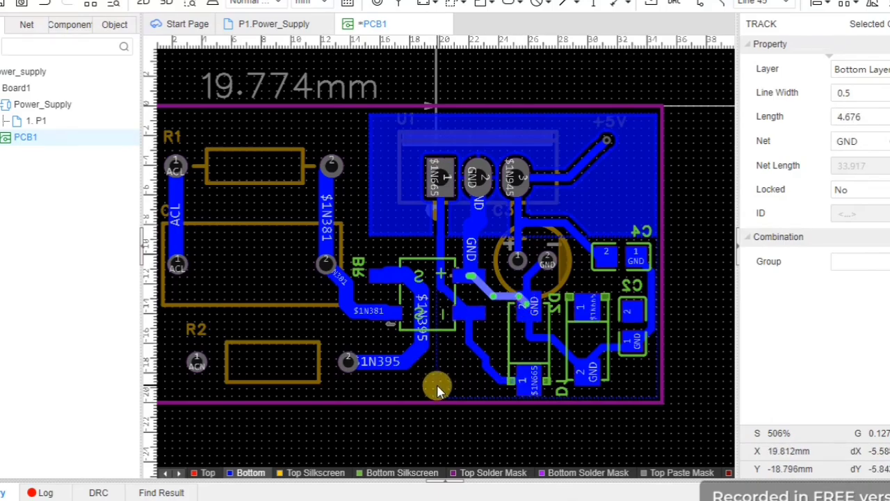
left_click(437, 389)
left_click(430, 368)
left_click(435, 381)
left_click(859, 261)
left_click(855, 282)
- Save the PCB and examine the board in the 2D preview
left_click(278, 374)
scroll(292, 377, "down", 3)
scroll(417, 375, "up", 4)
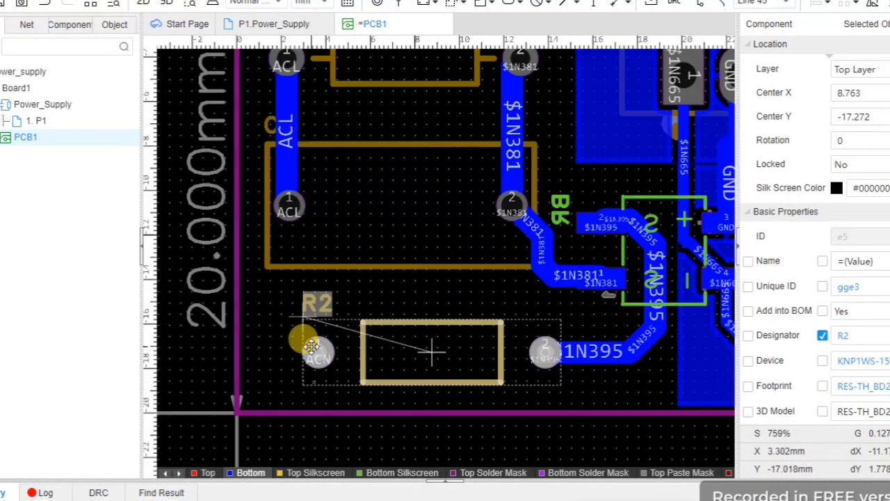
scroll(311, 346, "down", 2)
left_click(391, 98)
left_click(144, 6)
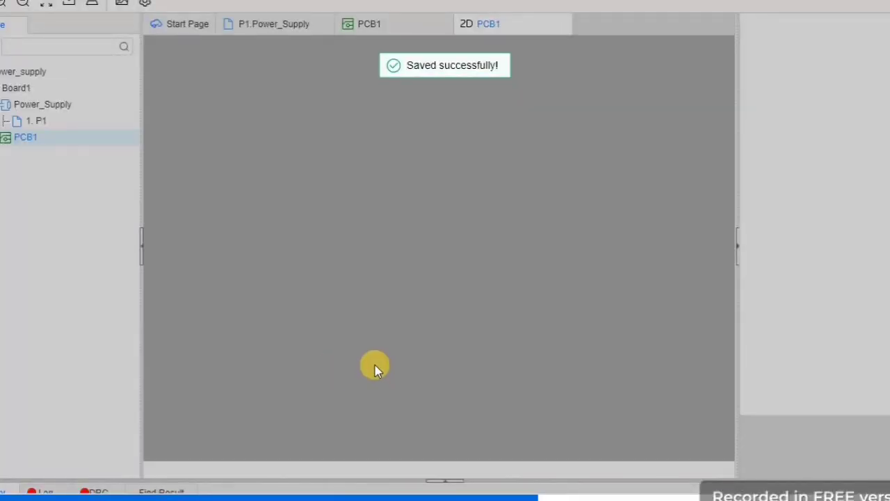
scroll(453, 310, "down", 4)
scroll(452, 310, "up", 2)
- Examine the assembled board from a tilted angle in the 3D preview
left_click(408, 28)
left_click(169, 4)
scroll(475, 299, "up", 3)
left_click_drag(475, 298, 532, 401)
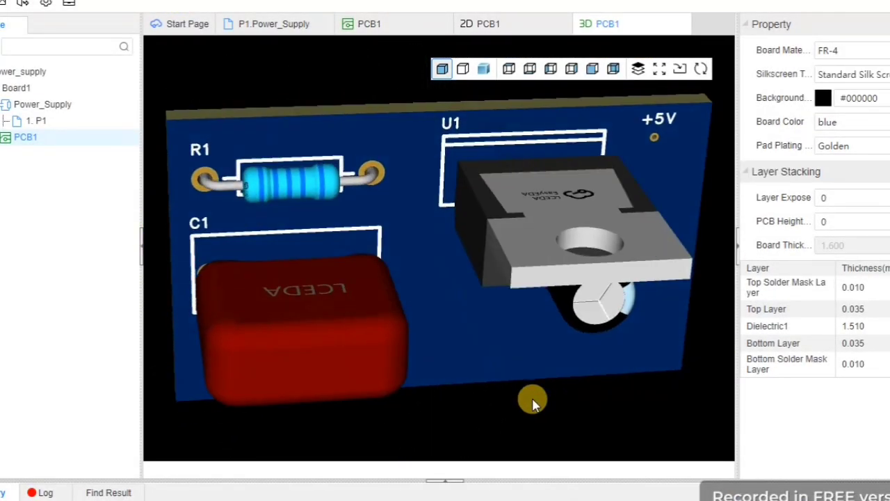
- Place a via above R1 pad 1 on the PCB, with outside diameter 1 mm and net ACL
left_click(393, 24)
scroll(469, 235, "down", 2)
left_click(247, 23)
left_click(421, 24)
scroll(427, 214, "up", 1)
scroll(427, 219, "up", 5)
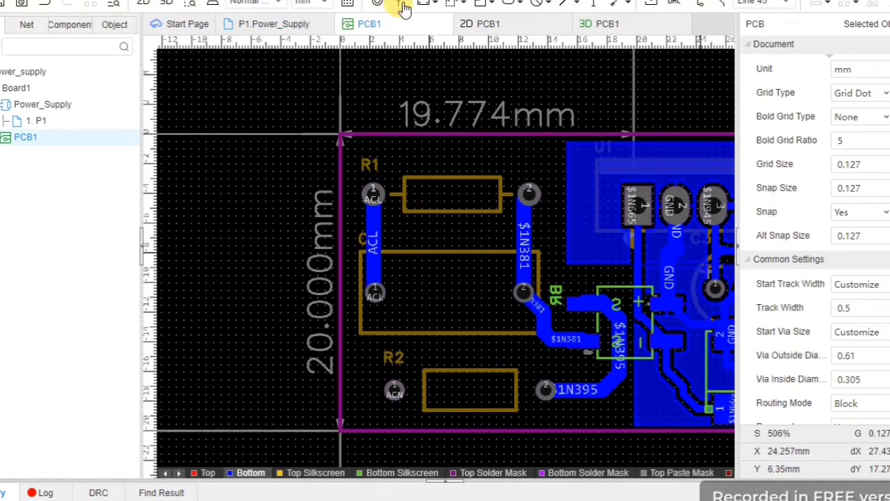
left_click(370, 159)
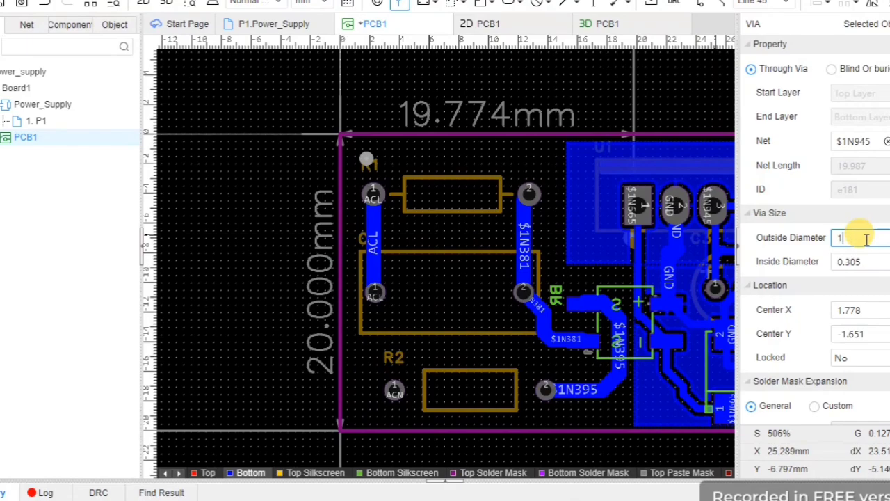
left_click(886, 144)
left_click(855, 232)
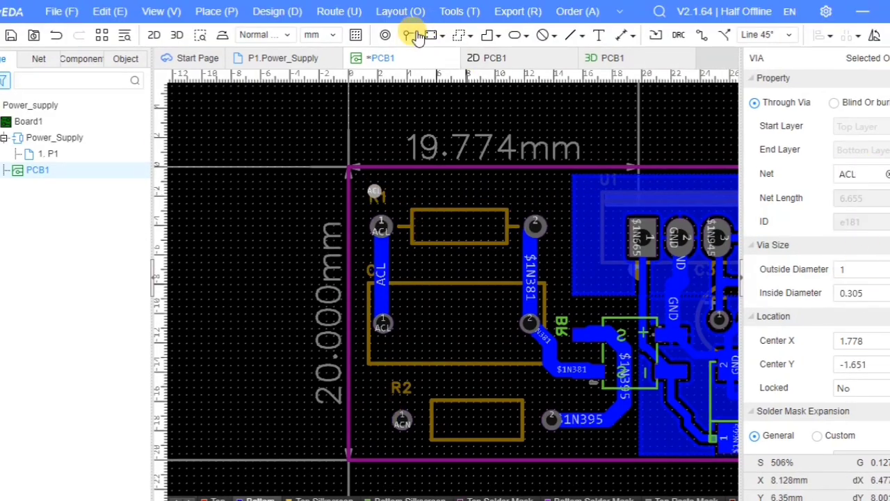
- Place a second via near the board corner below R2 pad 1 and assign it to net ACN
left_click(409, 35)
left_click(376, 441)
left_click(376, 441)
left_click(884, 173)
left_click(855, 256)
- Route bottom-layer tracks from the ACL via to R1 pad 1 and from the ACN via to R2 pad 1
key("alt+w")
left_click(374, 190)
left_click(381, 226)
left_click(376, 436)
left_click(403, 420)
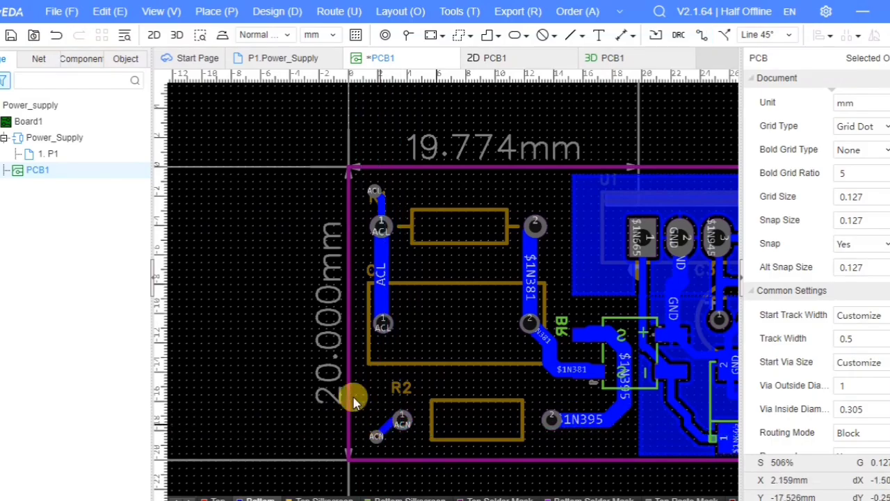
- Set the line width of the short ACL and ACN via tracks to 1 mm
left_click(378, 429)
left_click(871, 125)
left_click(274, 177)
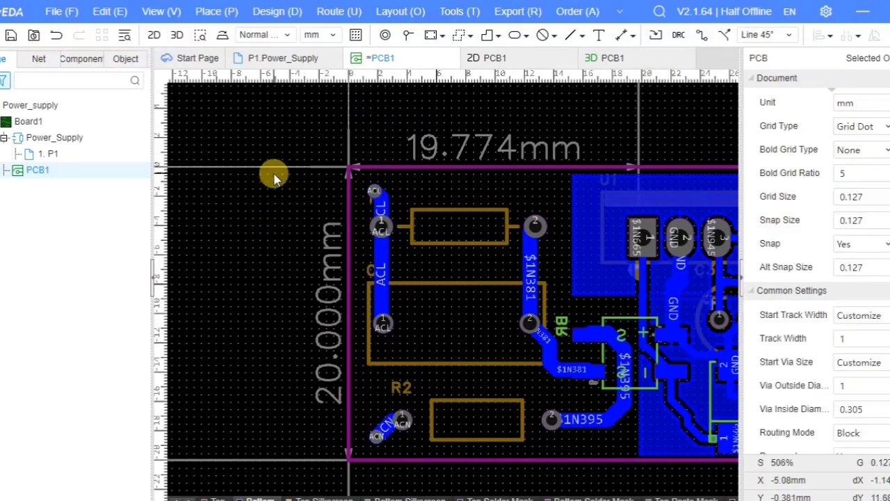
- Save the PCB and examine the board from above in the 3D preview
key("ctrl+s")
left_click(612, 59)
left_click_drag(475, 339, 700, 113)
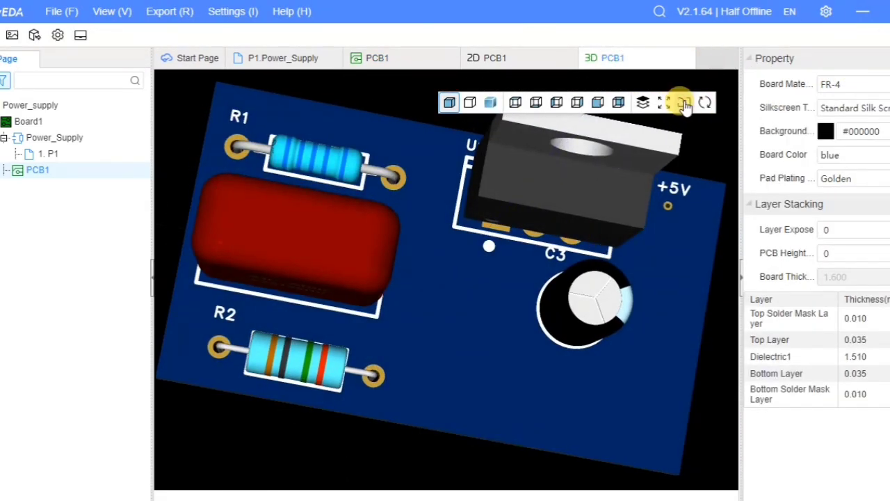
- Refresh the 3D preview, turn the board to inspect it, and close the 2D preview
left_click(703, 102)
left_click_drag(272, 196, 595, 199)
left_click(571, 59)
- Place a two-pin 2.54 mm header vertically beside the +5V and GND vias and set its layer to Top Layer
scroll(355, 173, "down", 3)
scroll(550, 201, "up", 3)
left_click(512, 205)
left_click(71, 173)
scroll(122, 308, "down", 5)
left_click(101, 292)
left_click(547, 174)
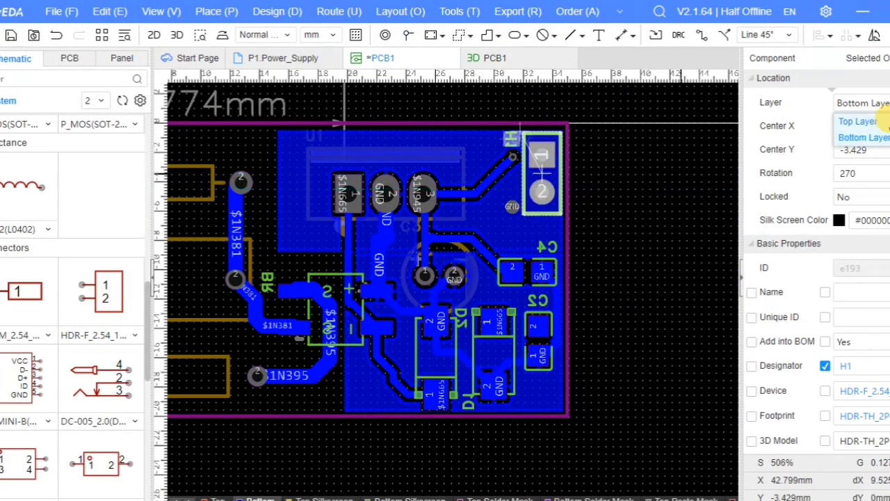
left_click(877, 122)
left_click(572, 170)
key("w")
left_click(542, 156)
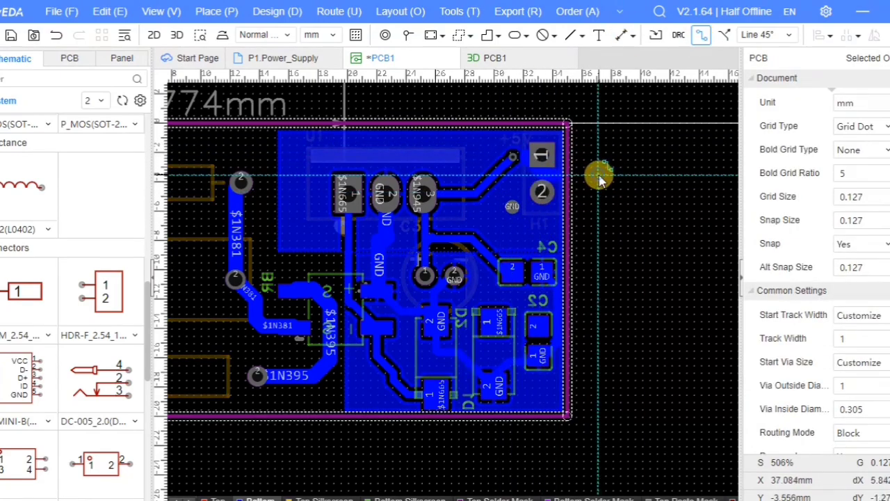
right_click(657, 211)
- Assign H1 pad 1 to net $1N945 and pad 2 to net GND
left_click(544, 159)
scroll(878, 161, "down", 4)
right_click(641, 165)
left_click(502, 172)
left_click(544, 159)
left_click(877, 150)
type("1")
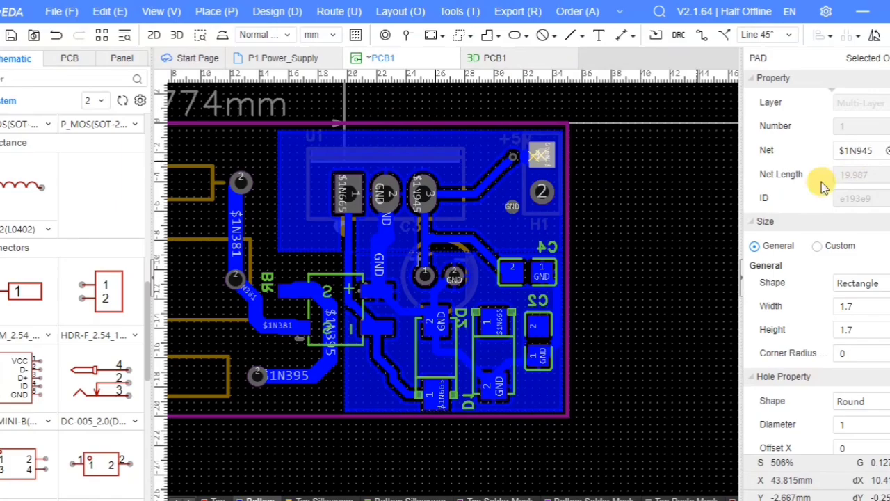
- Try to route a bottom-layer track between H1 pad 1 and the +5V via
left_click(701, 35)
left_click(523, 151)
left_click(629, 243)
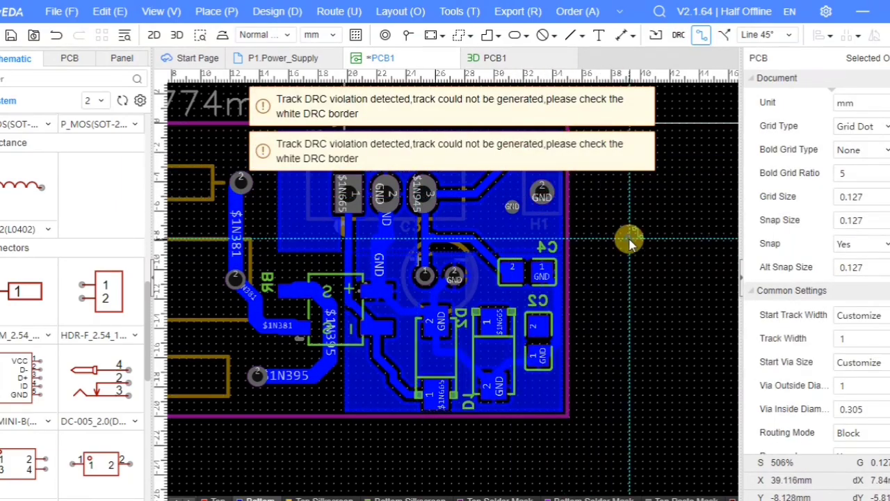
right_click(630, 244)
- Delete the GND copper region covering U1 and H1
scroll(559, 146, "up", 3)
left_click(438, 135)
key("Delete")
- Route bottom-layer tracks from the +5V via to H1 pad 1, and from H1 pad 2 to the GND via and C4 pad 1
left_click(701, 34)
left_click(500, 174)
left_click(403, 180)
right_click(597, 219)
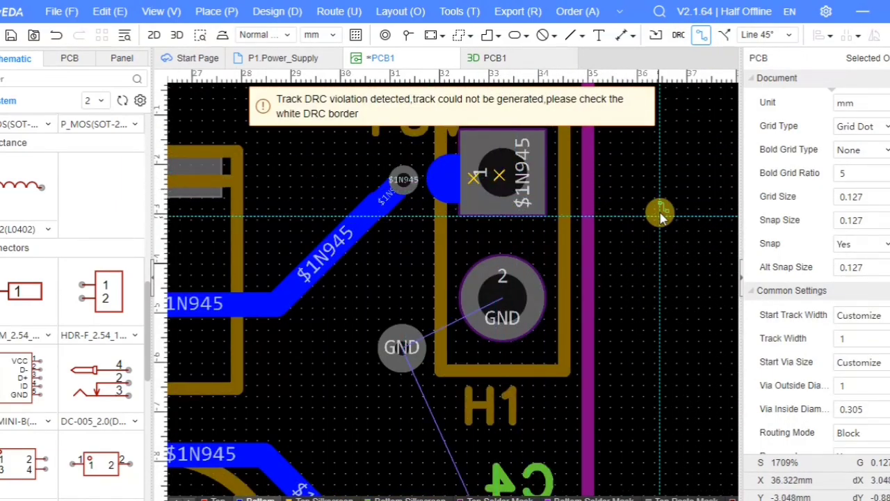
right_click(616, 233)
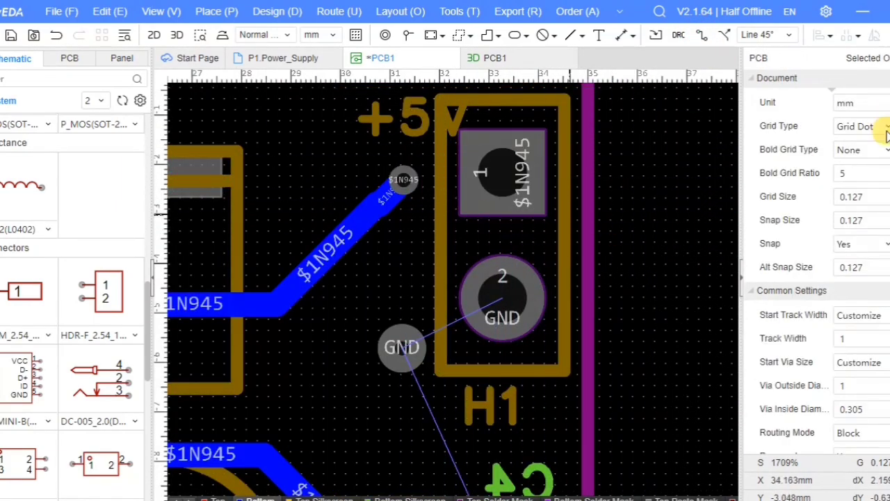
left_click(701, 36)
scroll(397, 340, "down", 7)
- Draw a rectangular bottom-layer GND copper region around U1 and H1 and extend its upper edge toward the board outline
left_click(458, 34)
scroll(417, 379, "up", 2)
left_click(451, 362)
scroll(424, 204, "down", 5)
scroll(399, 207, "up", 5)
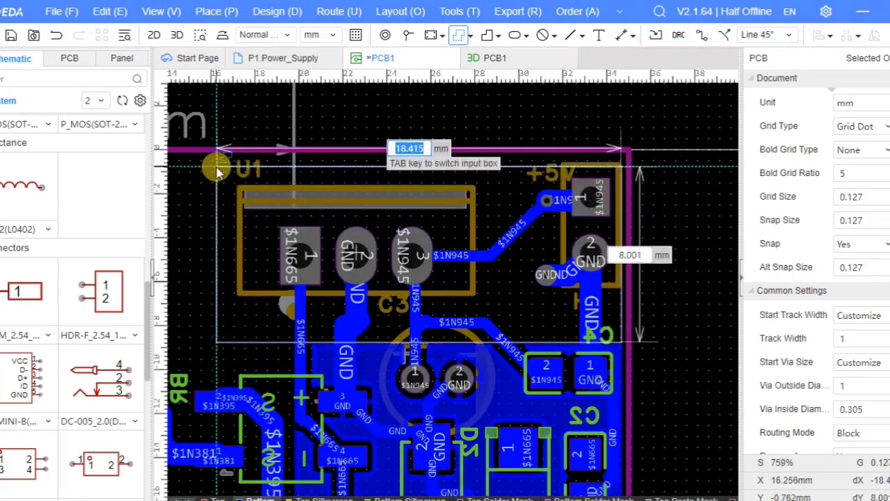
left_click(185, 174)
left_click_drag(404, 177, 404, 158)
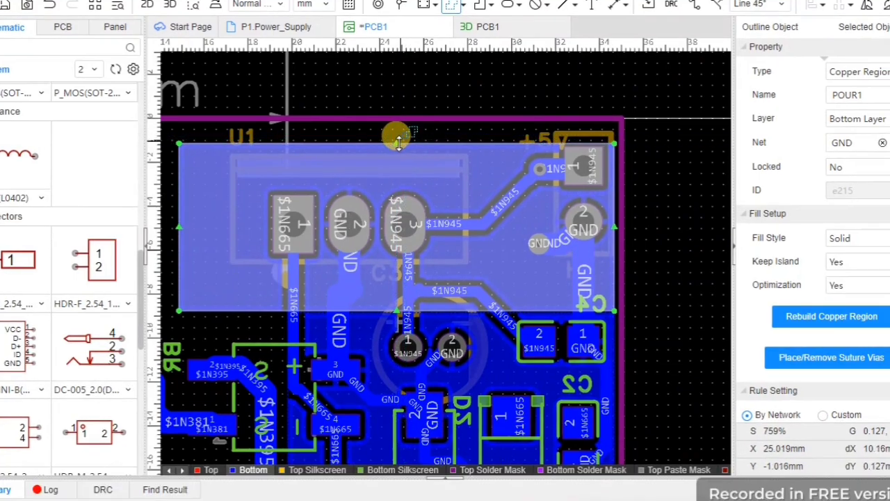
left_click(683, 205)
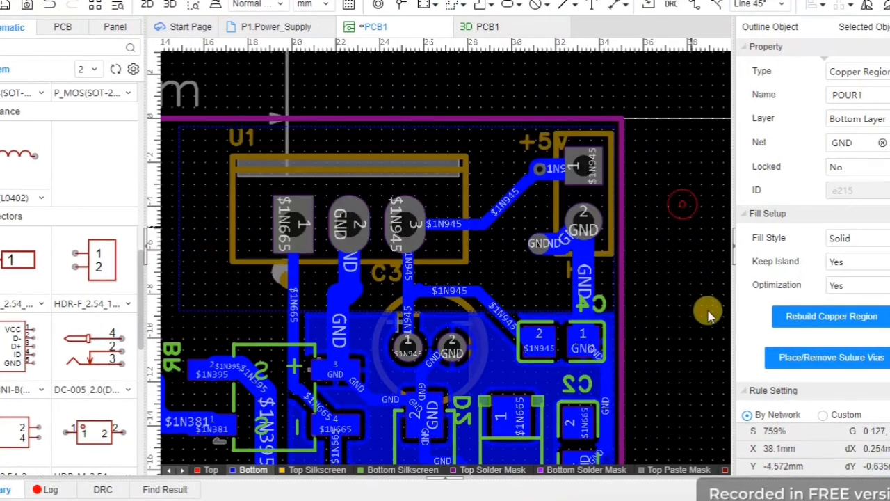
- Set Keep Island to No for the copper region around U1 and H1 and refill it
scroll(685, 334, "down", 2)
left_click(624, 332)
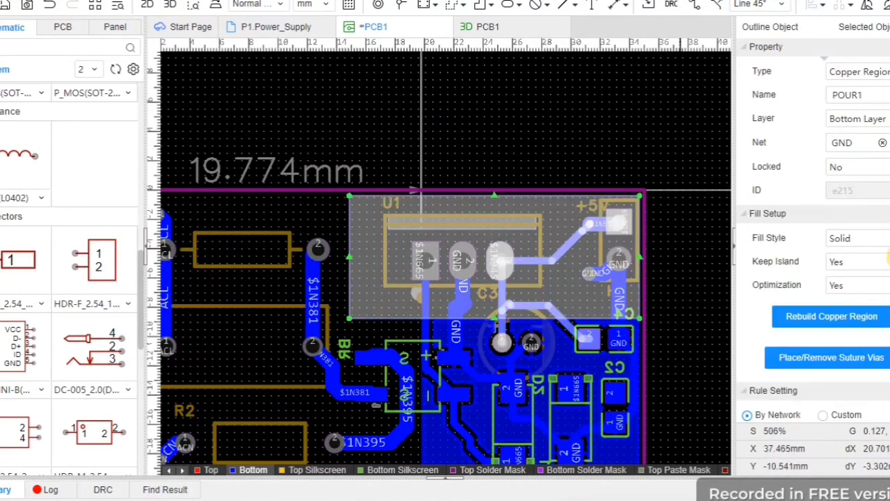
left_click(836, 294)
left_click(705, 308)
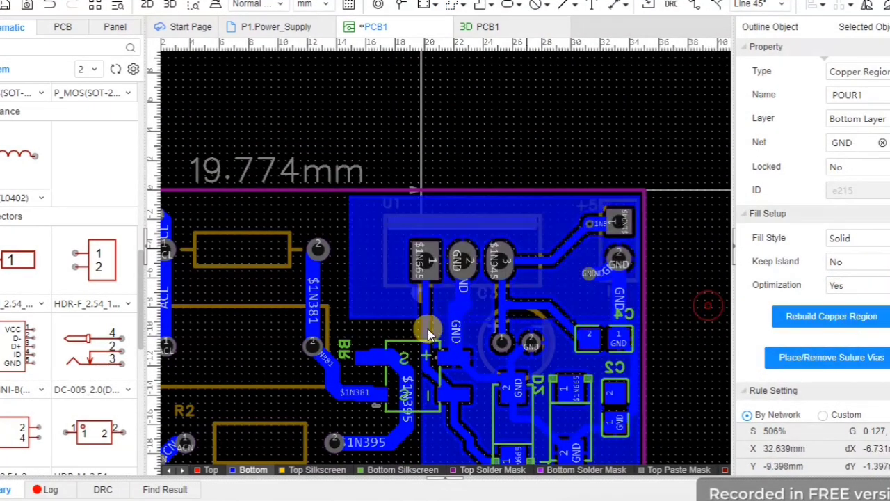
- Save the PCB and reopen its 3D preview
scroll(453, 328, "down", 4)
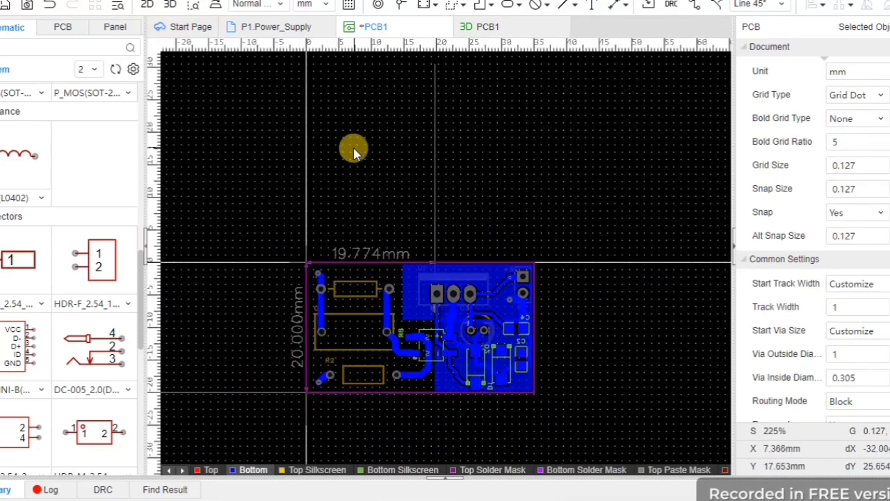
key("ctrl+s")
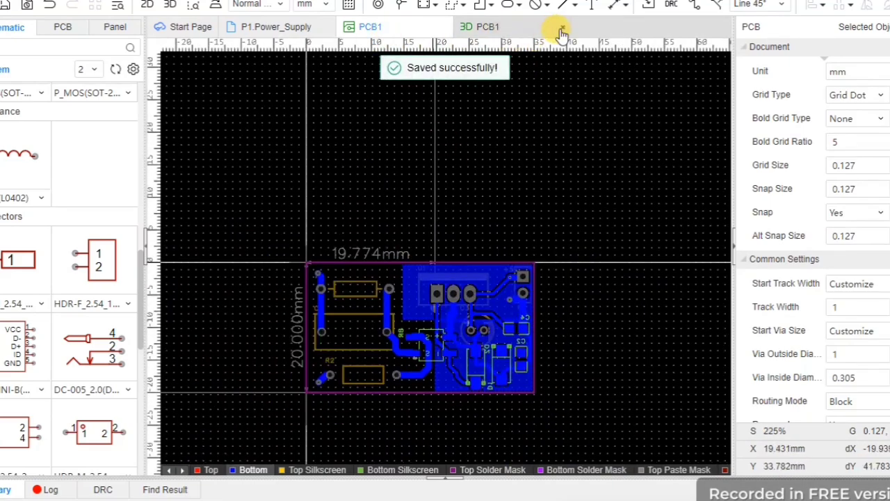
left_click(170, 6)
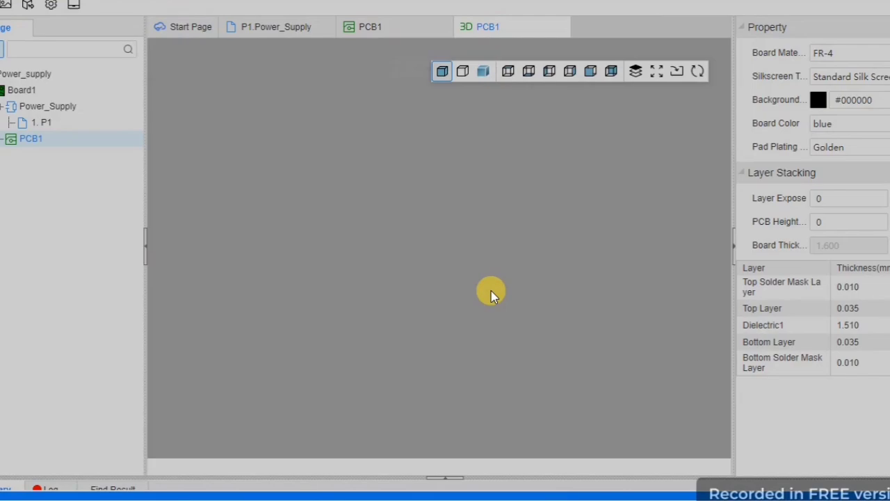